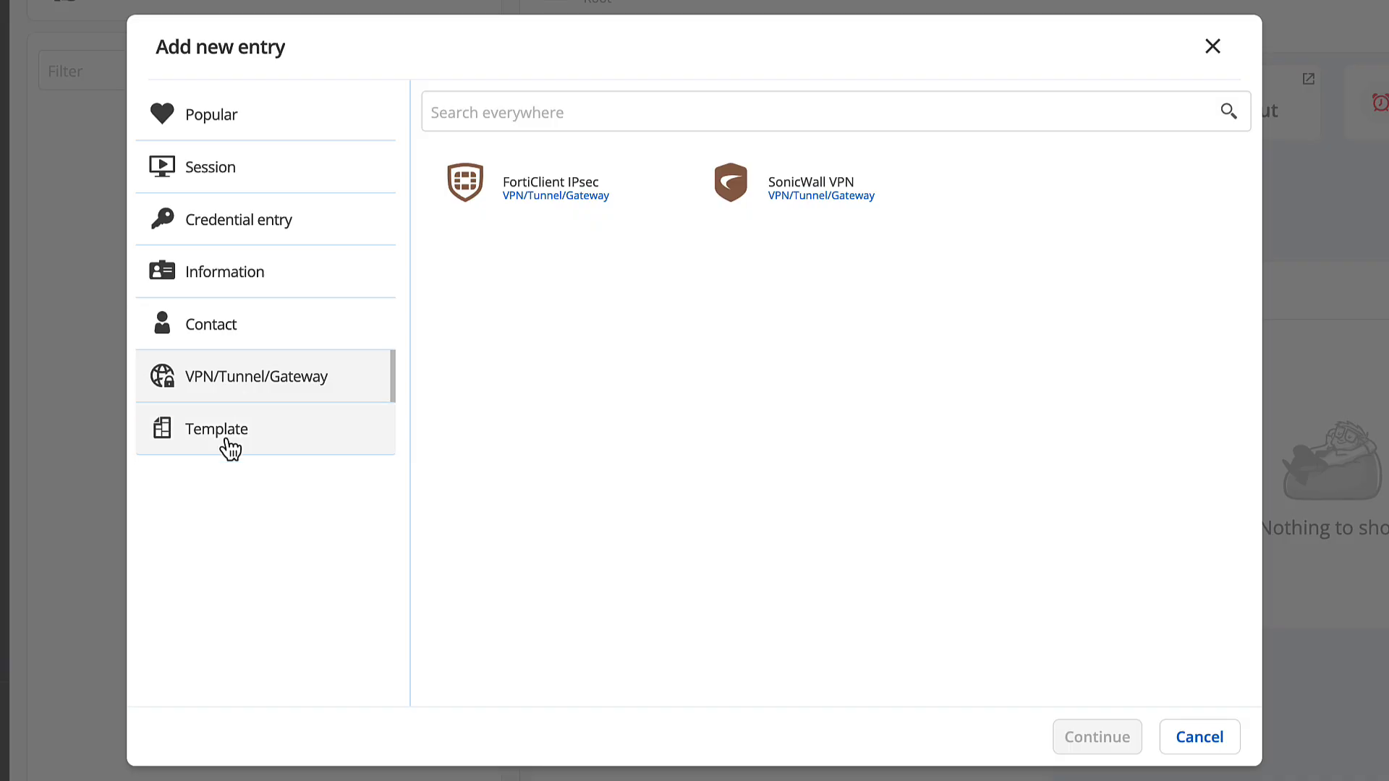
Pick Website from the Session entry types for the new user-vault entry
{"action": "left_click", "coordinate": [224, 445]}
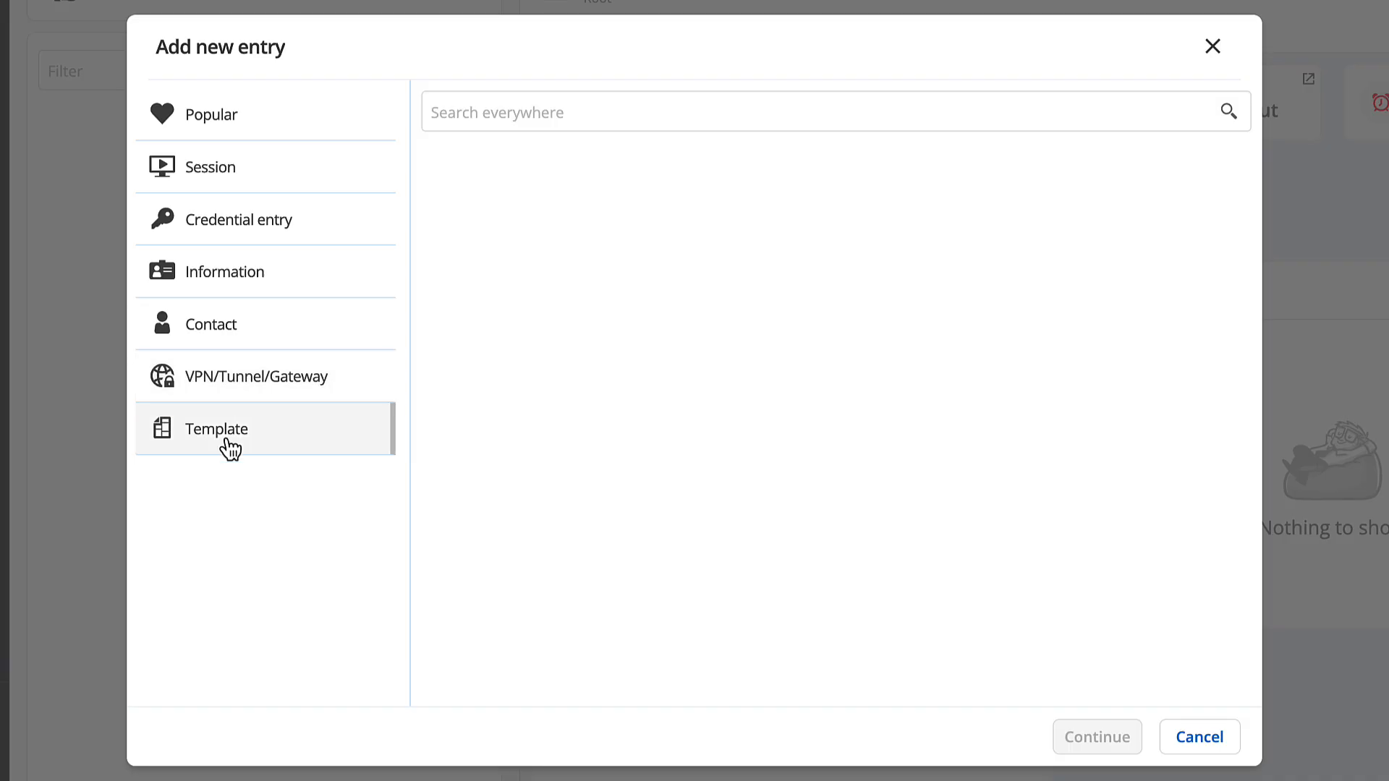
{"action": "left_click", "coordinate": [209, 174]}
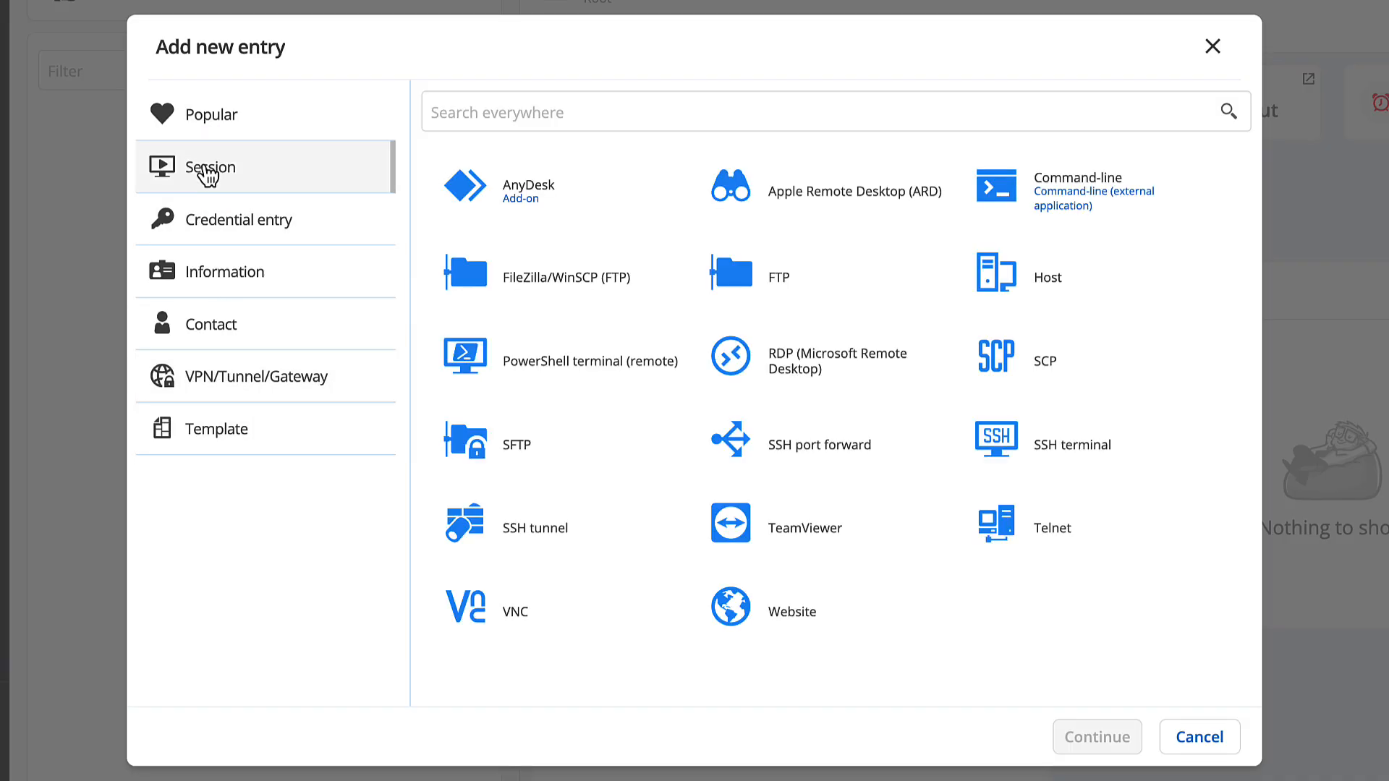
{"action": "left_click", "coordinate": [749, 616]}
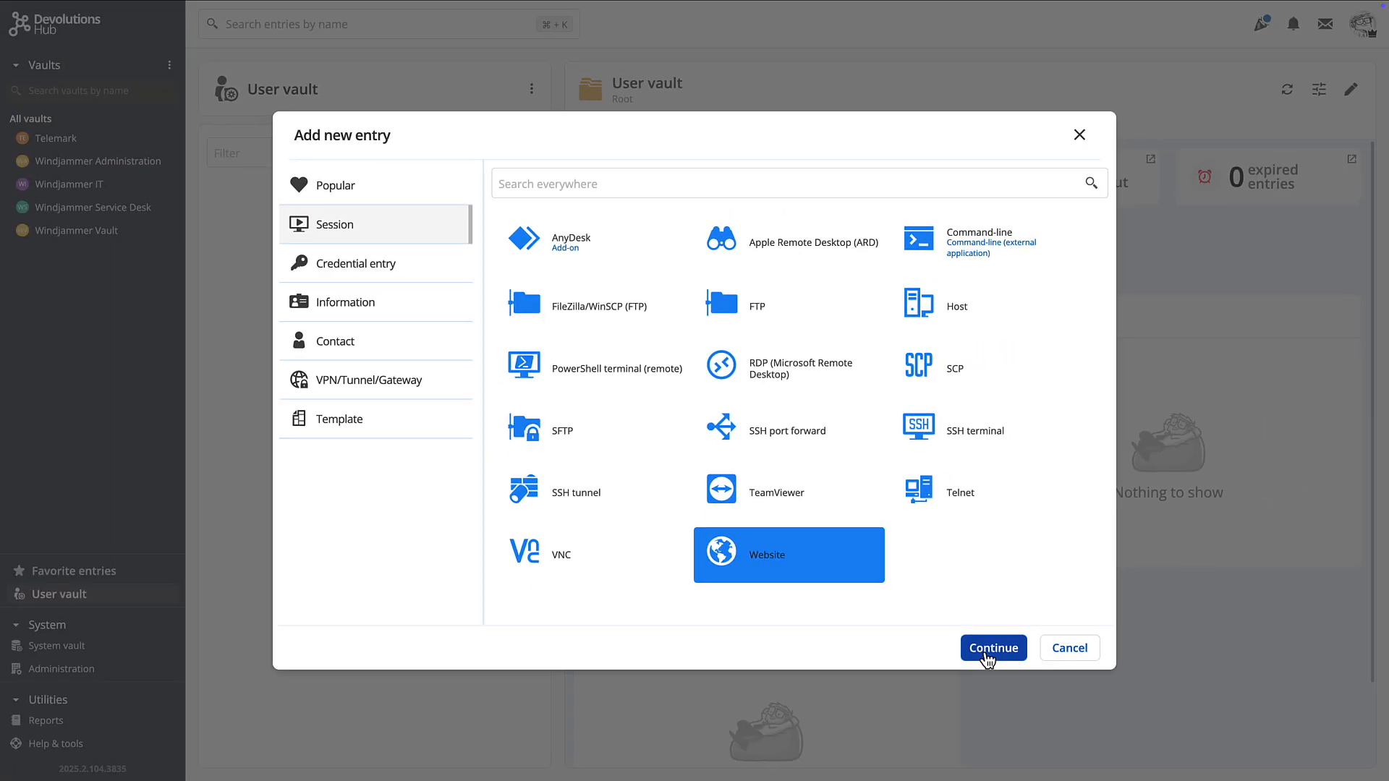
Save a 'Microsoft 365' website entry with its sign-in username, password, login URL and browser-extension setting
{"action": "left_click", "coordinate": [1049, 727]}
{"action": "type", "text": "M"}
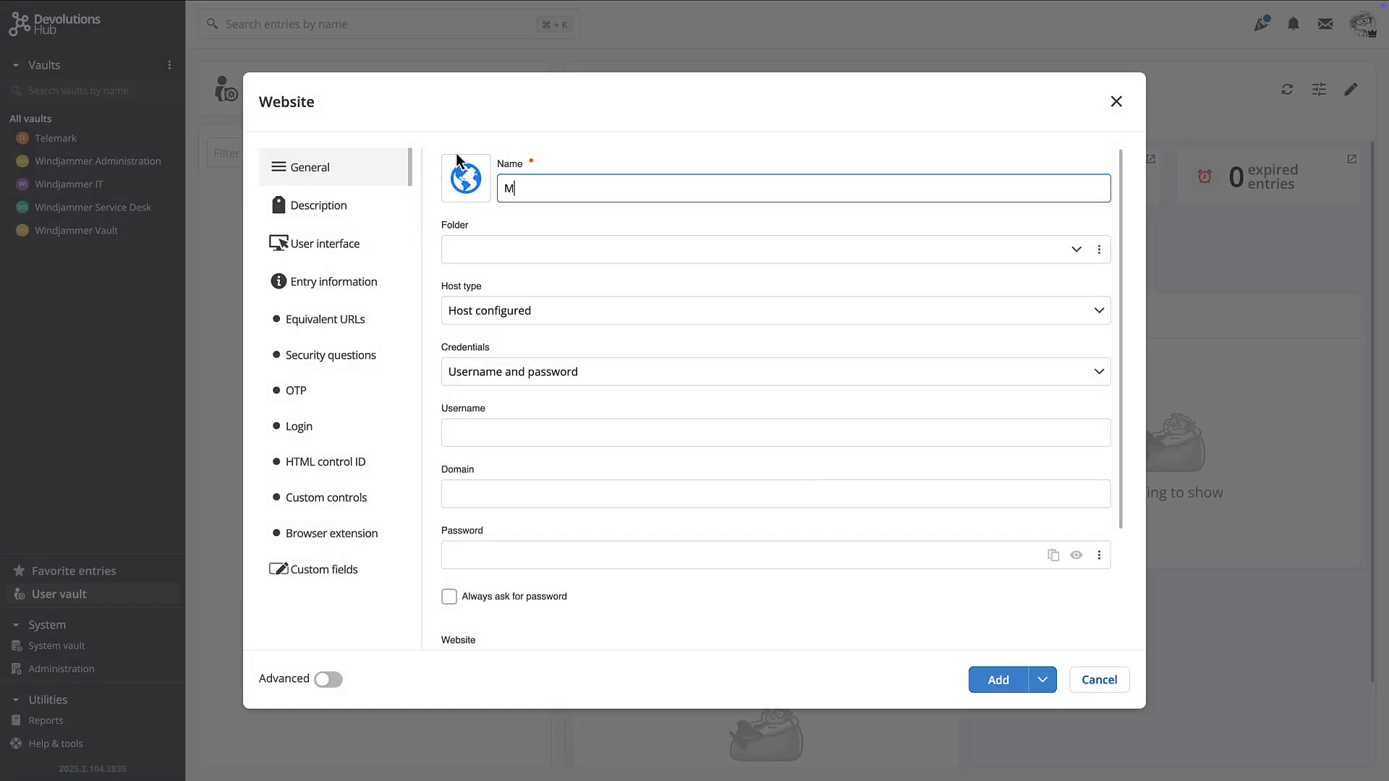
{"action": "type", "text": "icrosoft 365"}
{"action": "scroll", "coordinate": [499, 337], "scroll_direction": "down", "scroll_amount": 1}
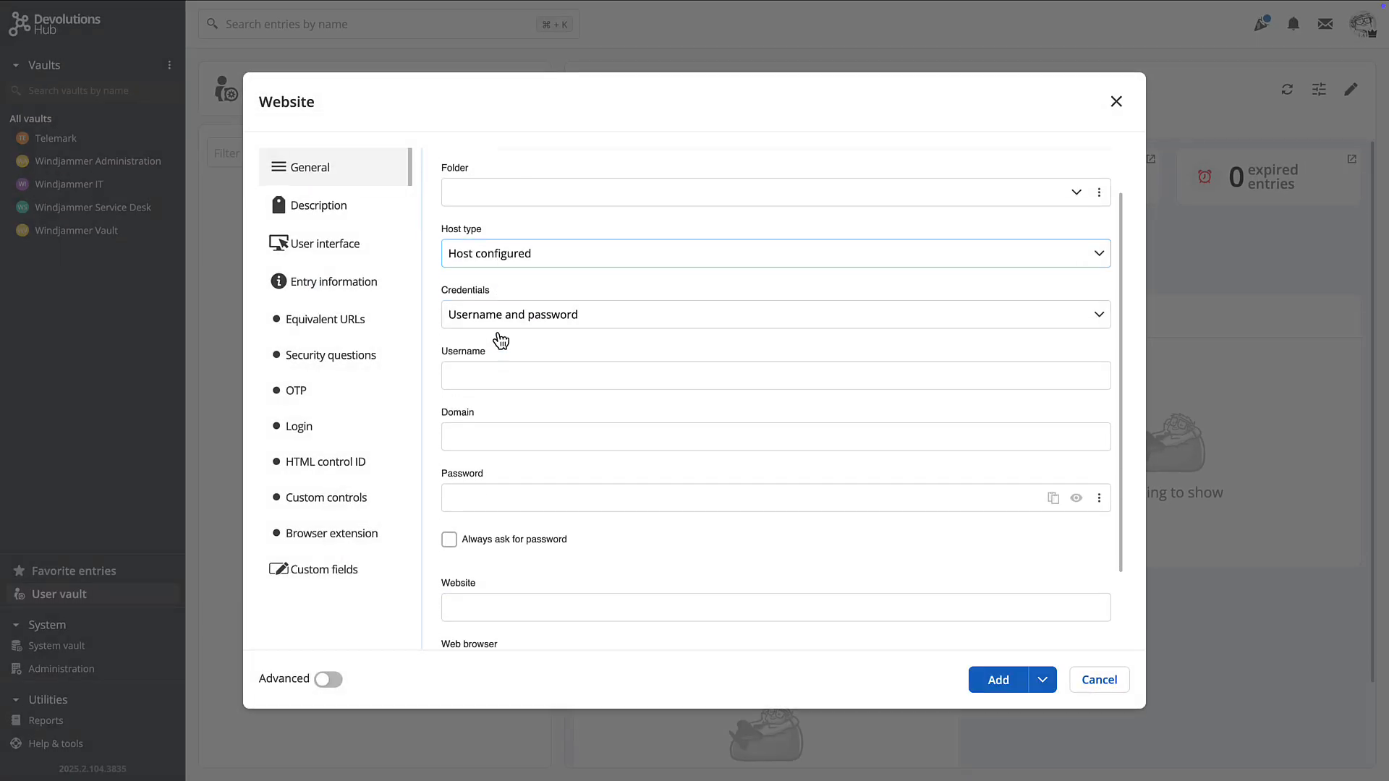
{"action": "left_click", "coordinate": [528, 375]}
{"action": "left_click", "coordinate": [476, 497]}
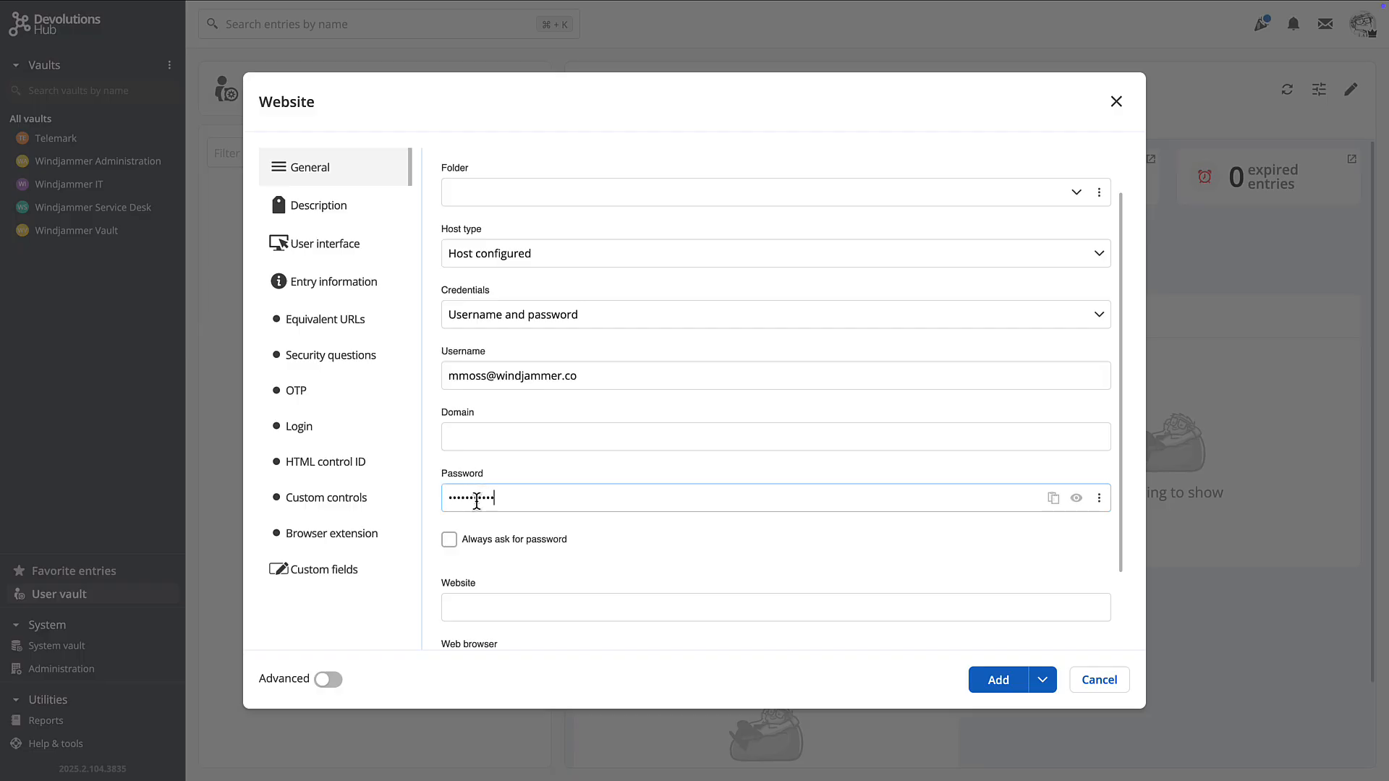
{"action": "scroll", "coordinate": [477, 501], "scroll_direction": "down", "scroll_amount": 2}
{"action": "left_click", "coordinate": [477, 502]}
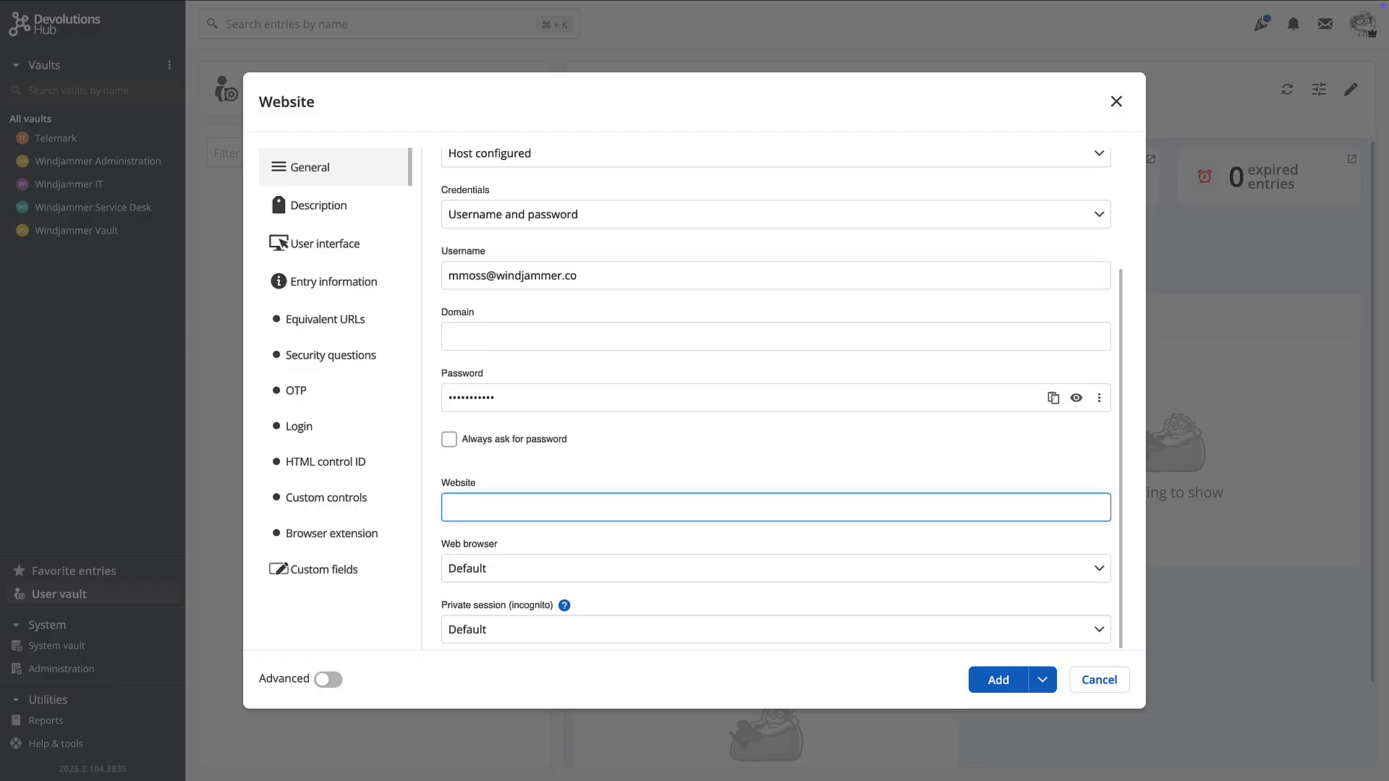
{"action": "key", "text": "super+v"}
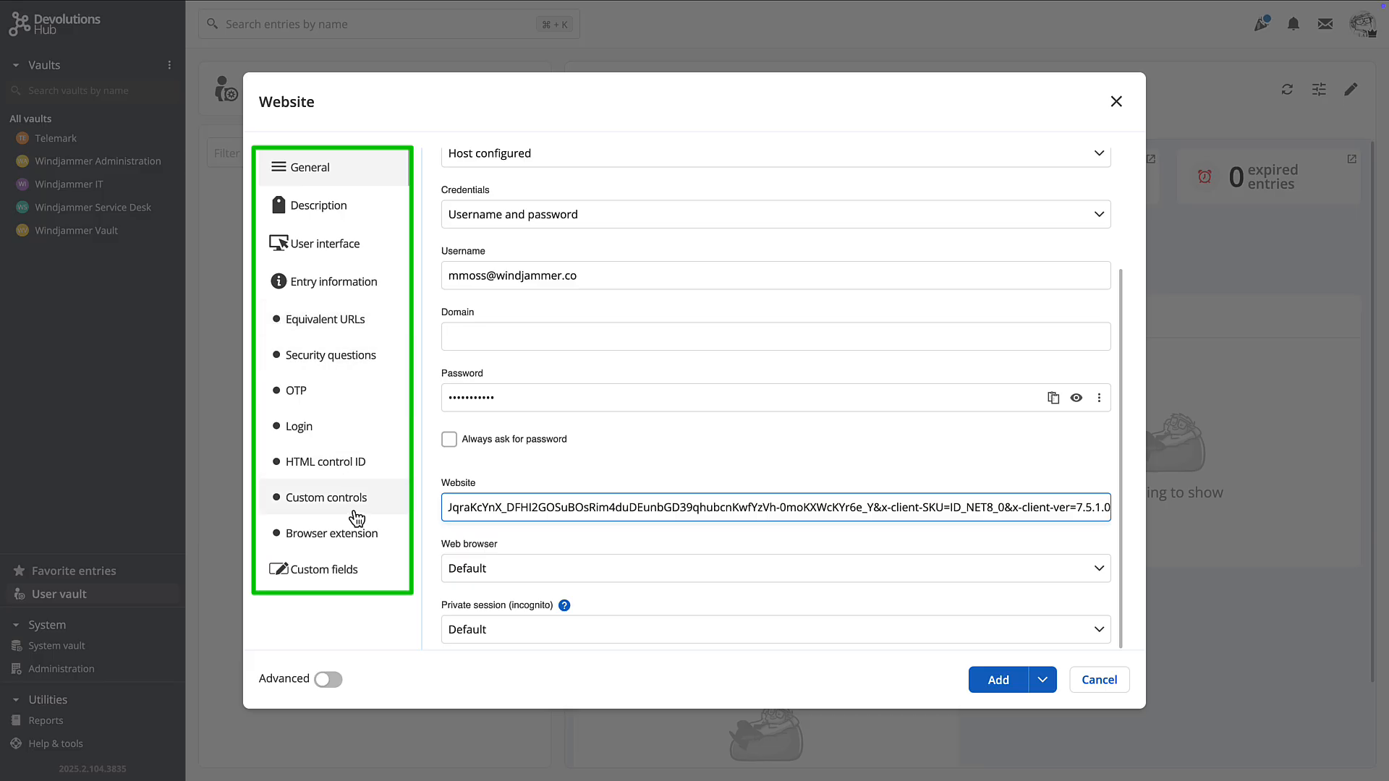
{"action": "left_click", "coordinate": [320, 537]}
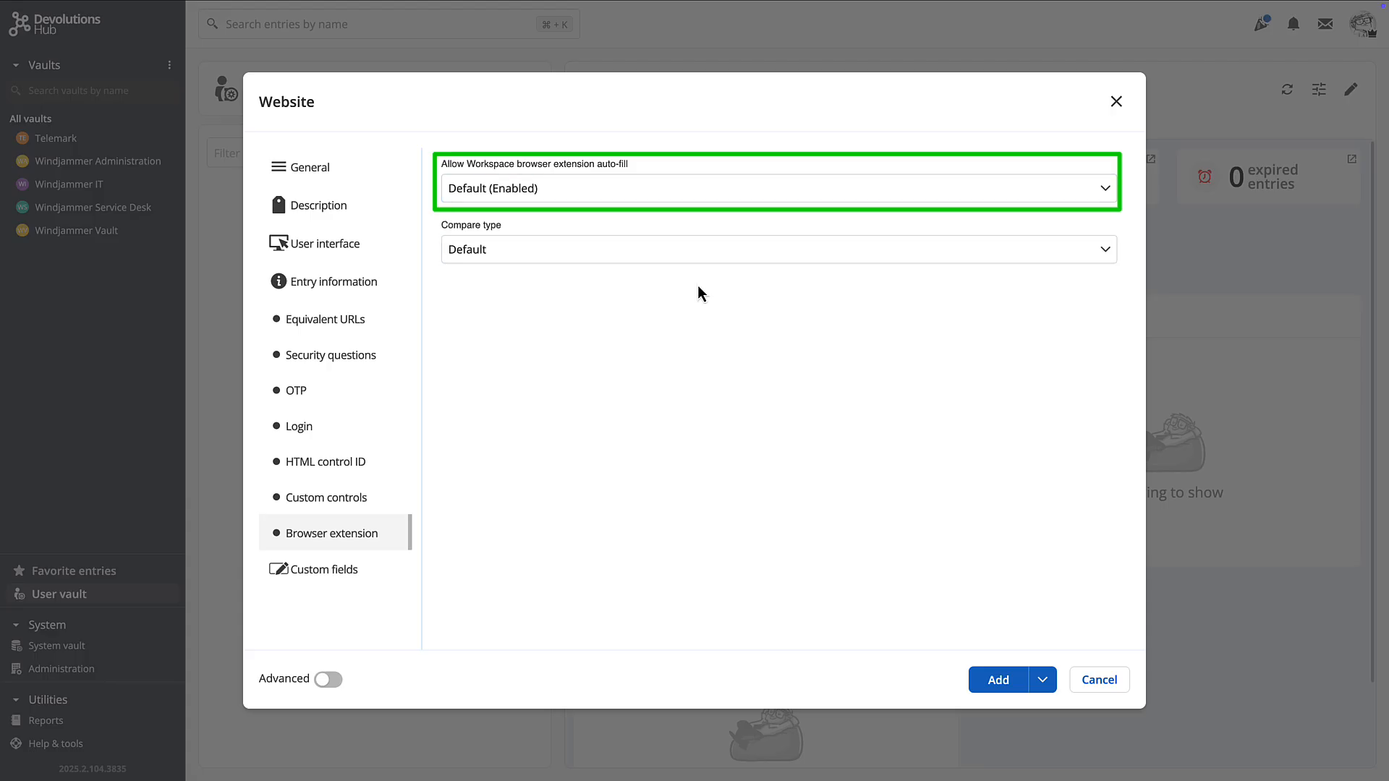
{"action": "left_click", "coordinate": [992, 686]}
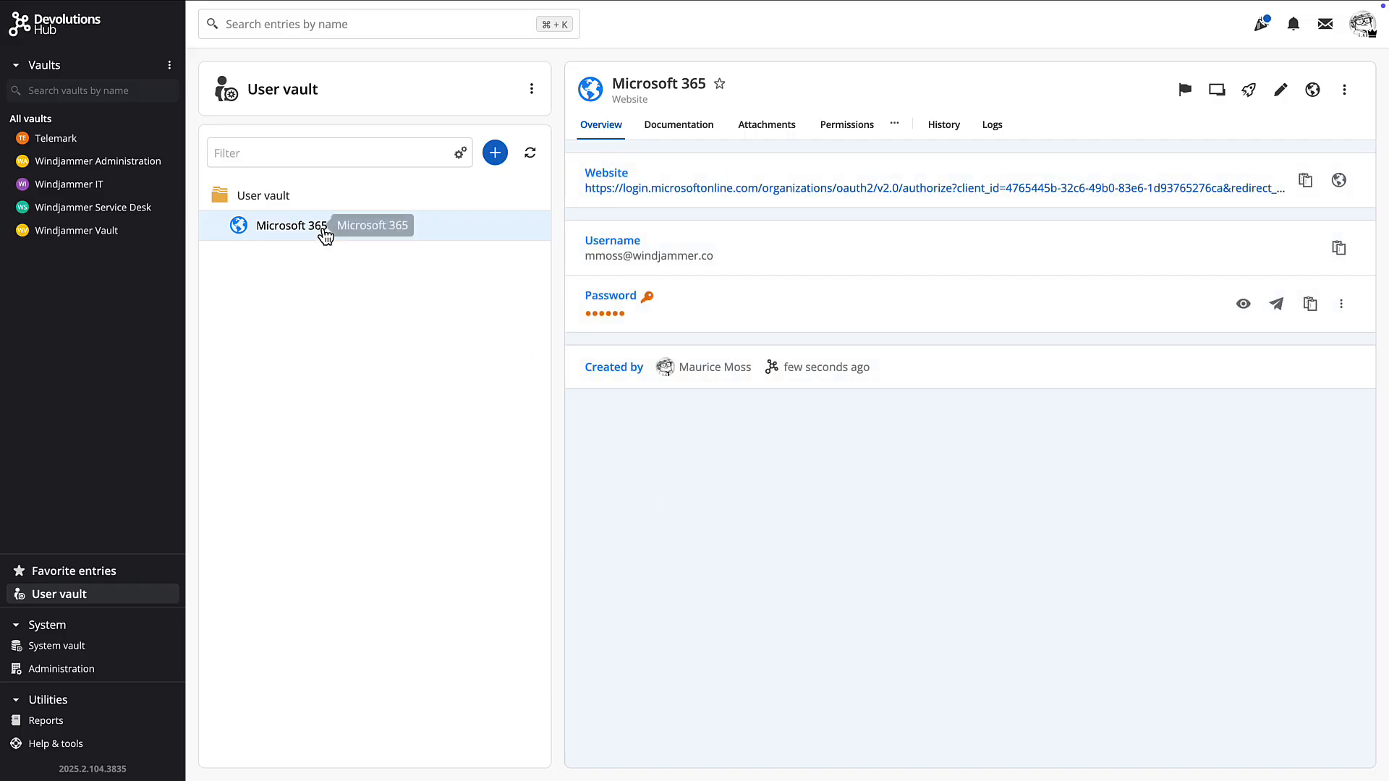
Launch the Microsoft 365 site, then start a WIFI information entry in Windjammer Vault
{"action": "left_click", "coordinate": [1339, 180]}
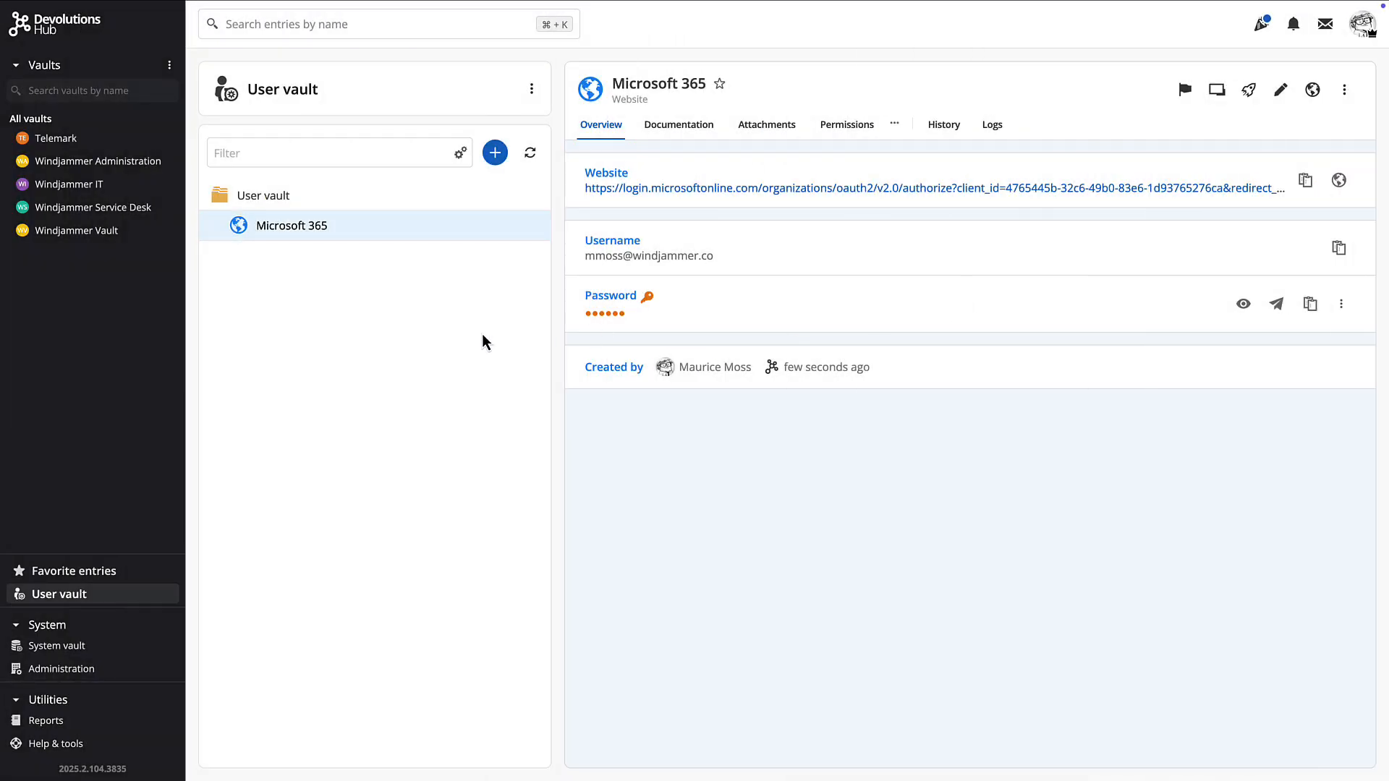
{"action": "left_click", "coordinate": [70, 231]}
{"action": "left_click", "coordinate": [492, 190]}
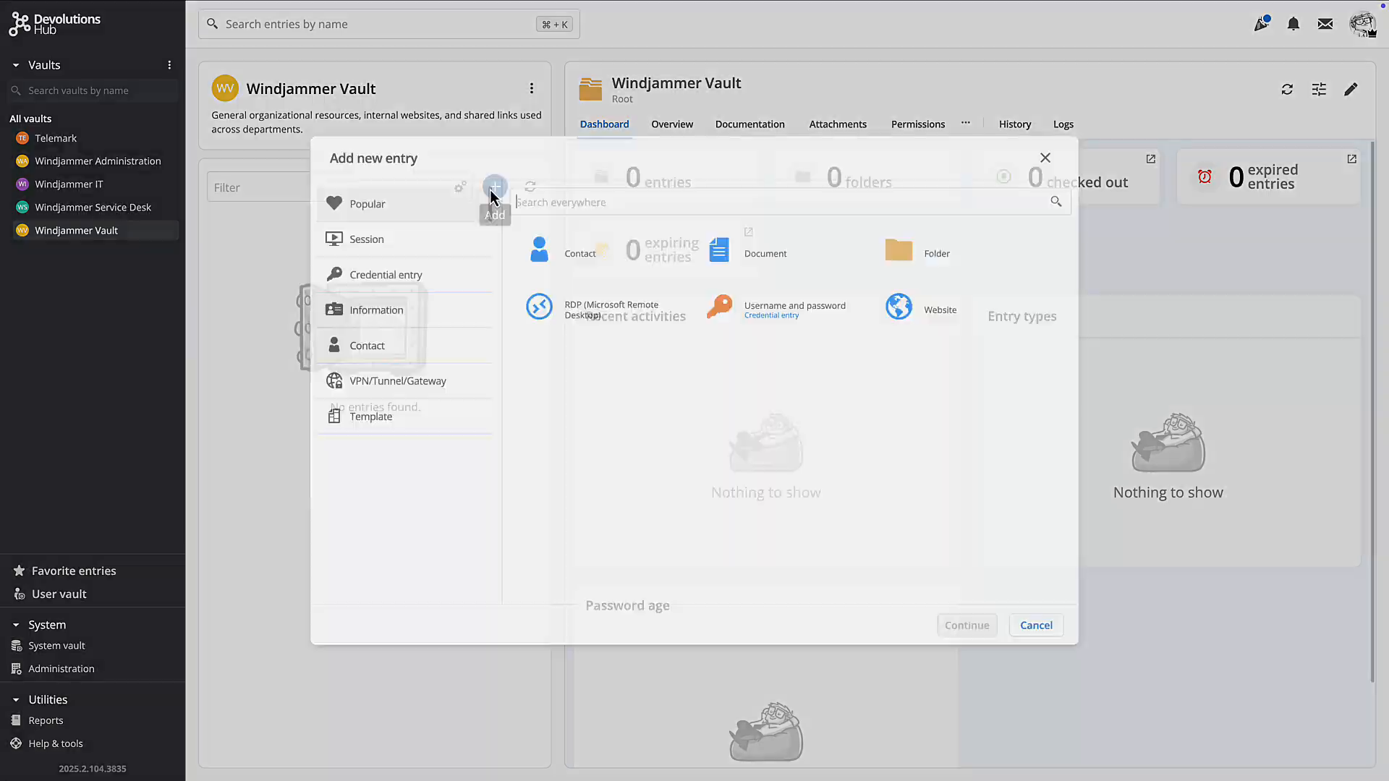
{"action": "left_click", "coordinate": [340, 315]}
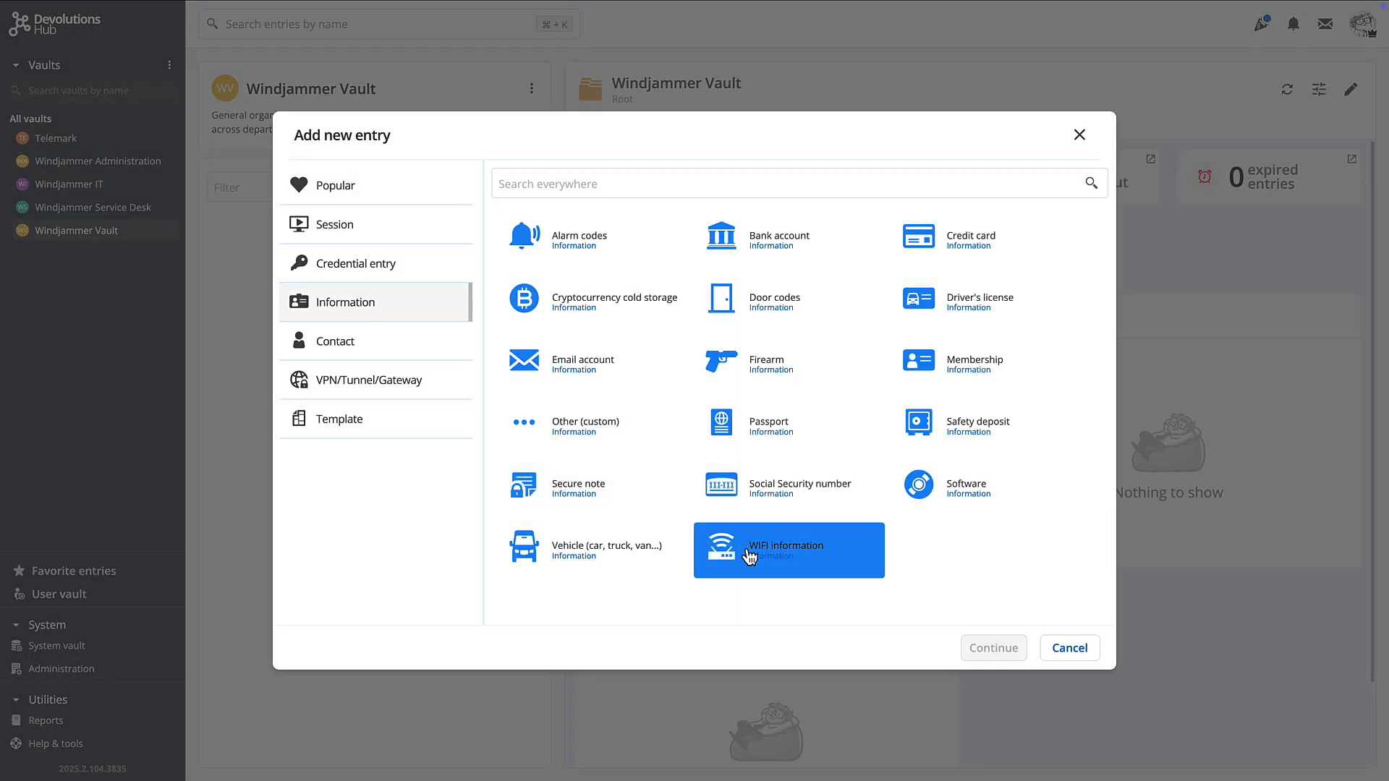
{"action": "left_click", "coordinate": [749, 555]}
Save the Windjammer WIFI entry (192.168.2.1, WPA2 Enterprise) and show its Documentation section
{"action": "left_click", "coordinate": [1008, 658]}
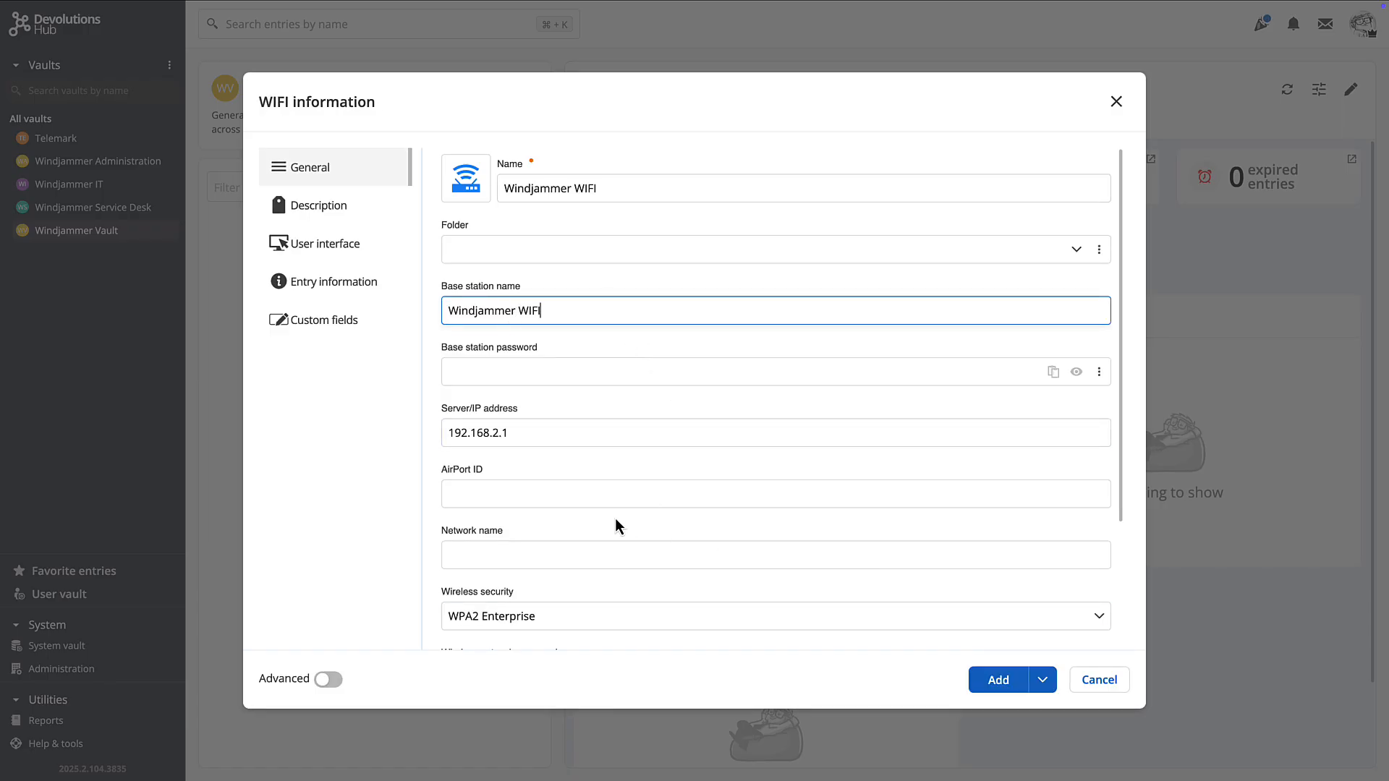
{"action": "scroll", "coordinate": [618, 525], "scroll_direction": "down", "scroll_amount": 1}
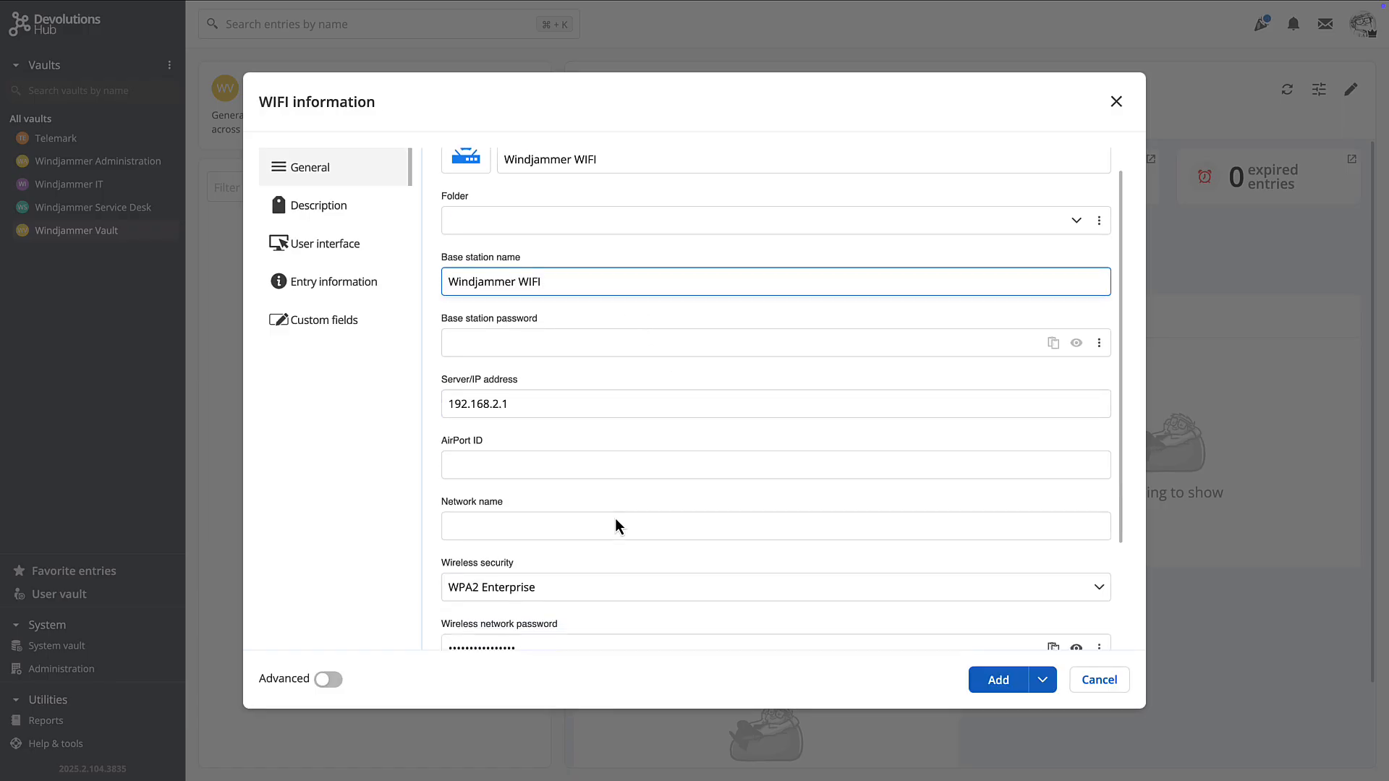
{"action": "scroll", "coordinate": [688, 543], "scroll_direction": "up", "scroll_amount": 1}
{"action": "left_click", "coordinate": [999, 680]}
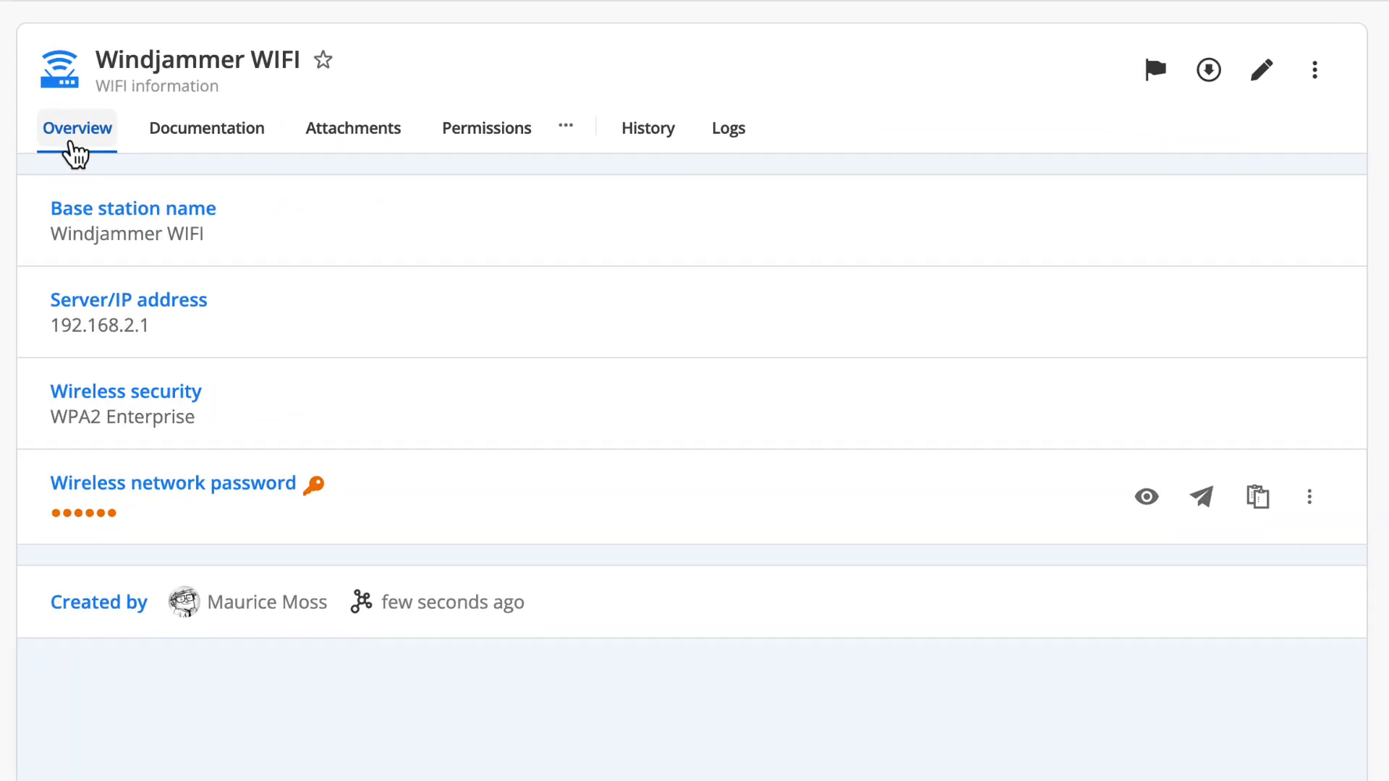
{"action": "left_click", "coordinate": [243, 138]}
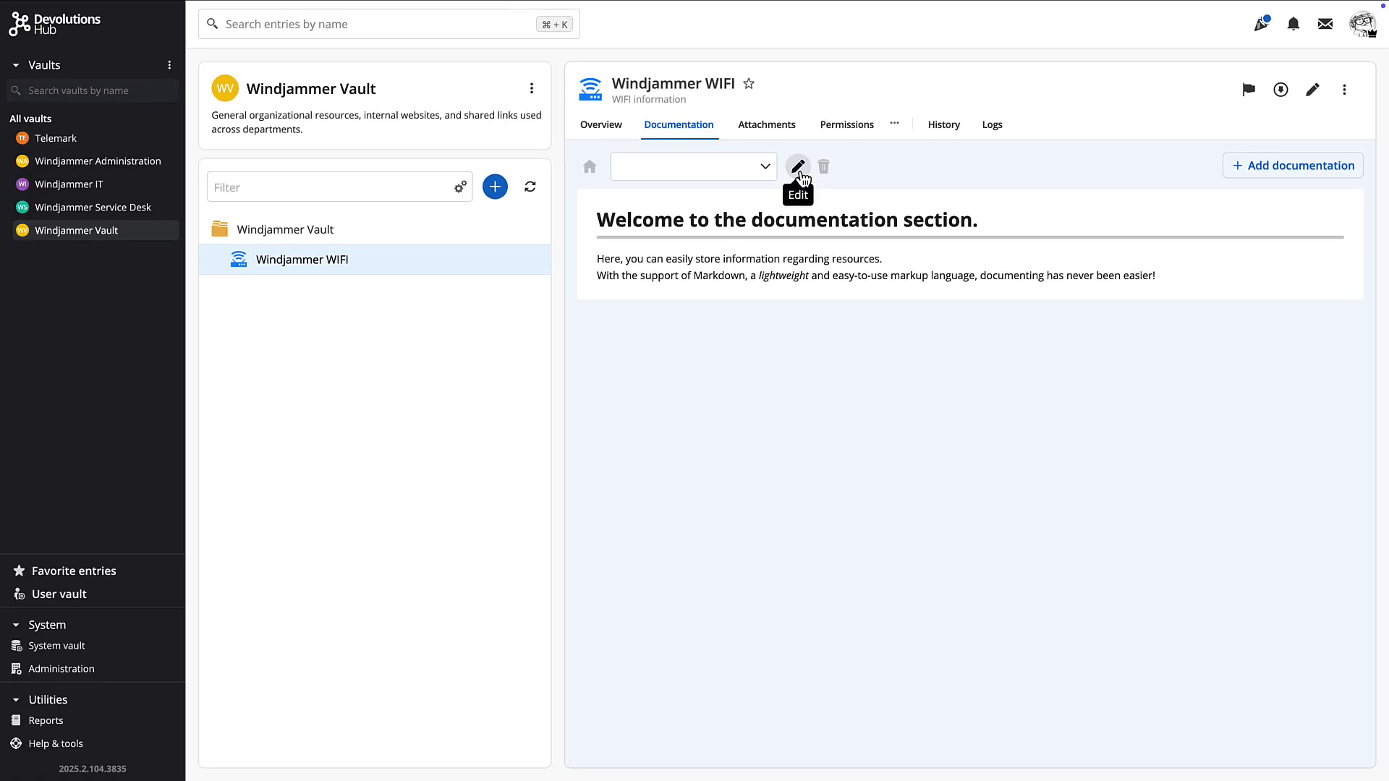
Add a 'WIFI Usage Policy' page headed Windjammer Wi-Fi Access Policy, with the pasted policy text
{"action": "left_click", "coordinate": [542, 187]}
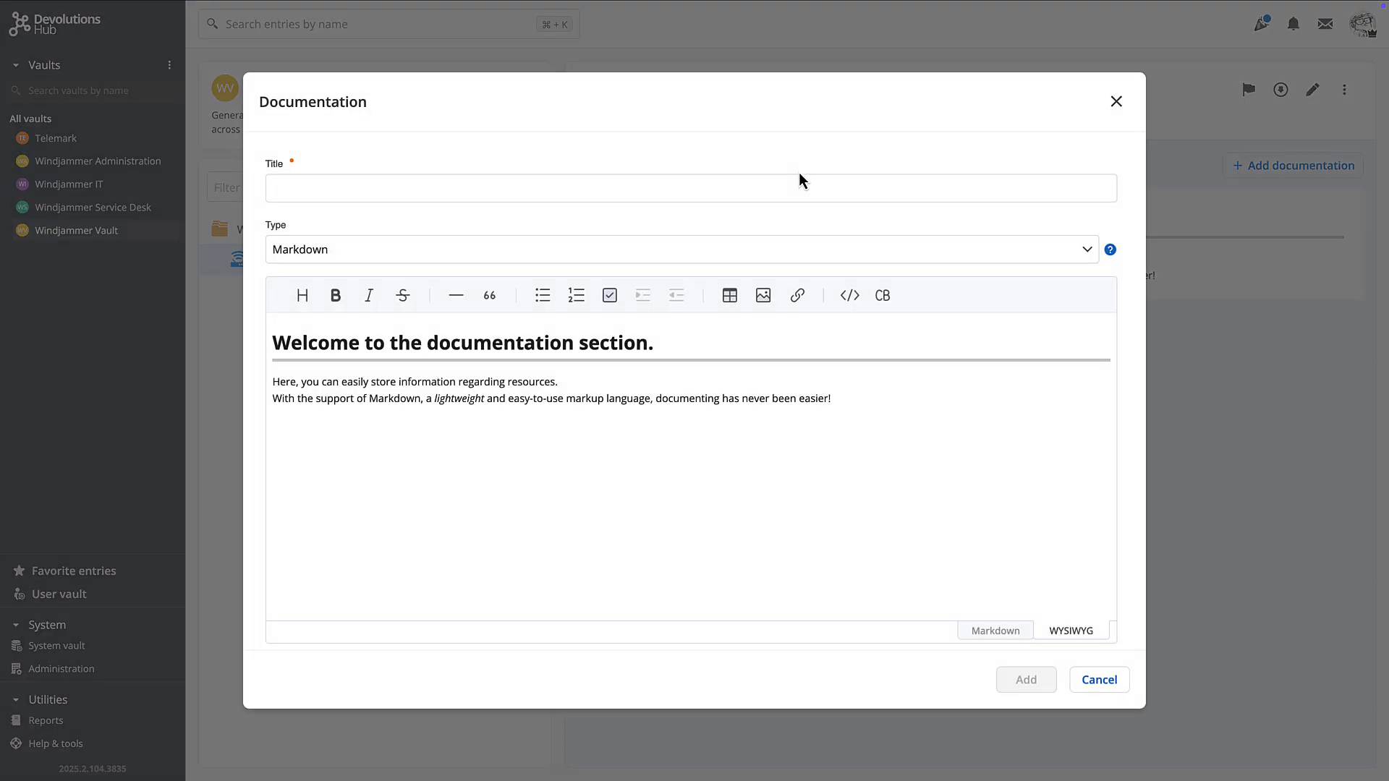
{"action": "left_click", "coordinate": [383, 195]}
{"action": "type", "text": "WIFI Usage Policy"}
{"action": "left_click_drag", "start_coordinate": [654, 342], "coordinate": [278, 342]}
{"action": "type", "text": "Windjammer Wi-Fi Access Policy"}
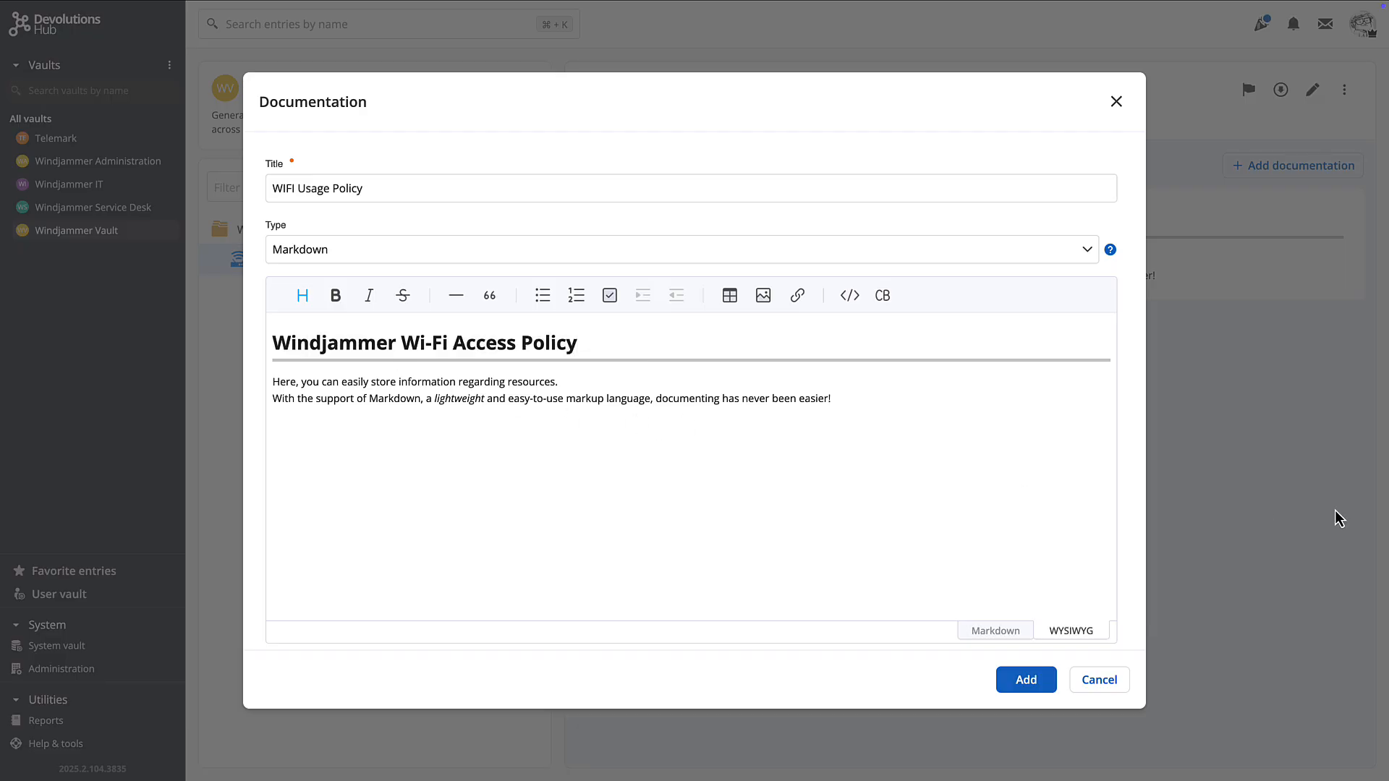
{"action": "key", "text": "ctrl+v"}
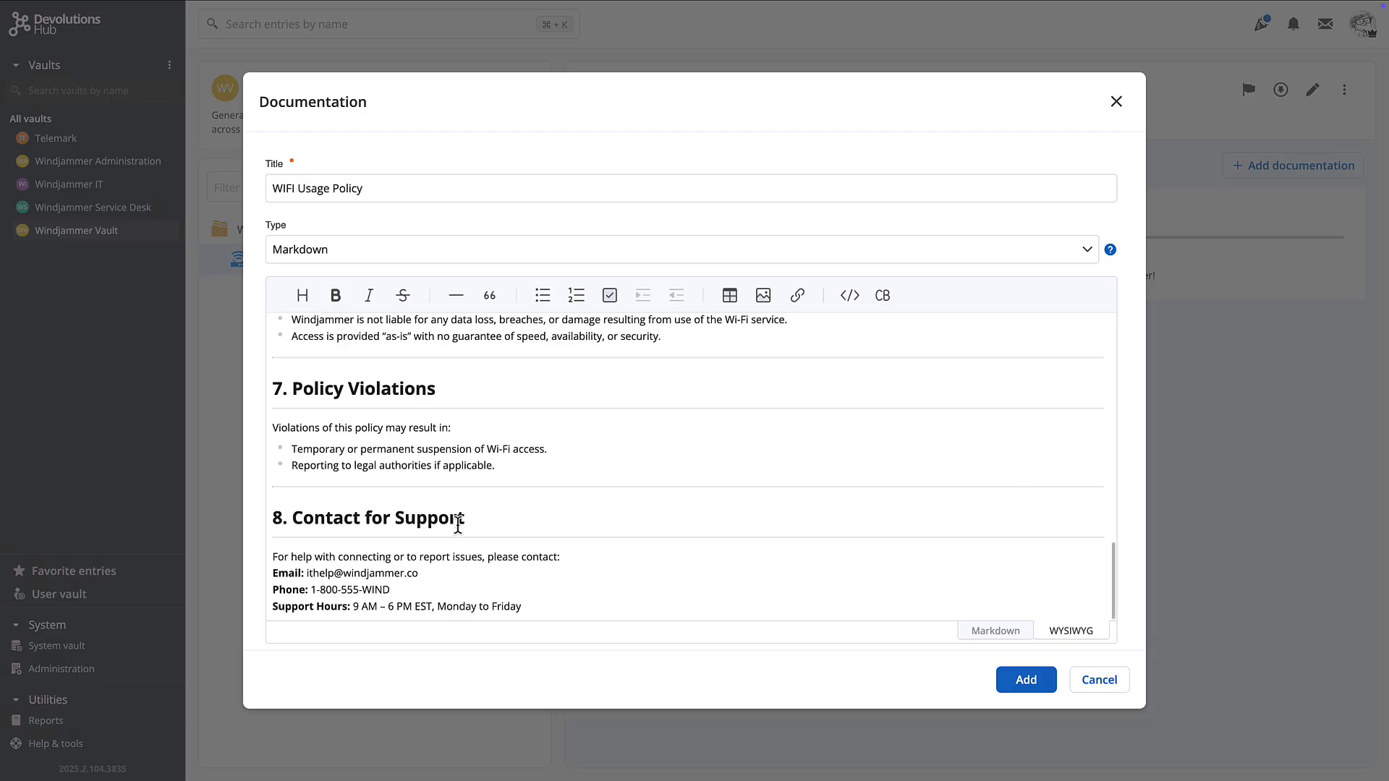
{"action": "left_click", "coordinate": [1026, 680]}
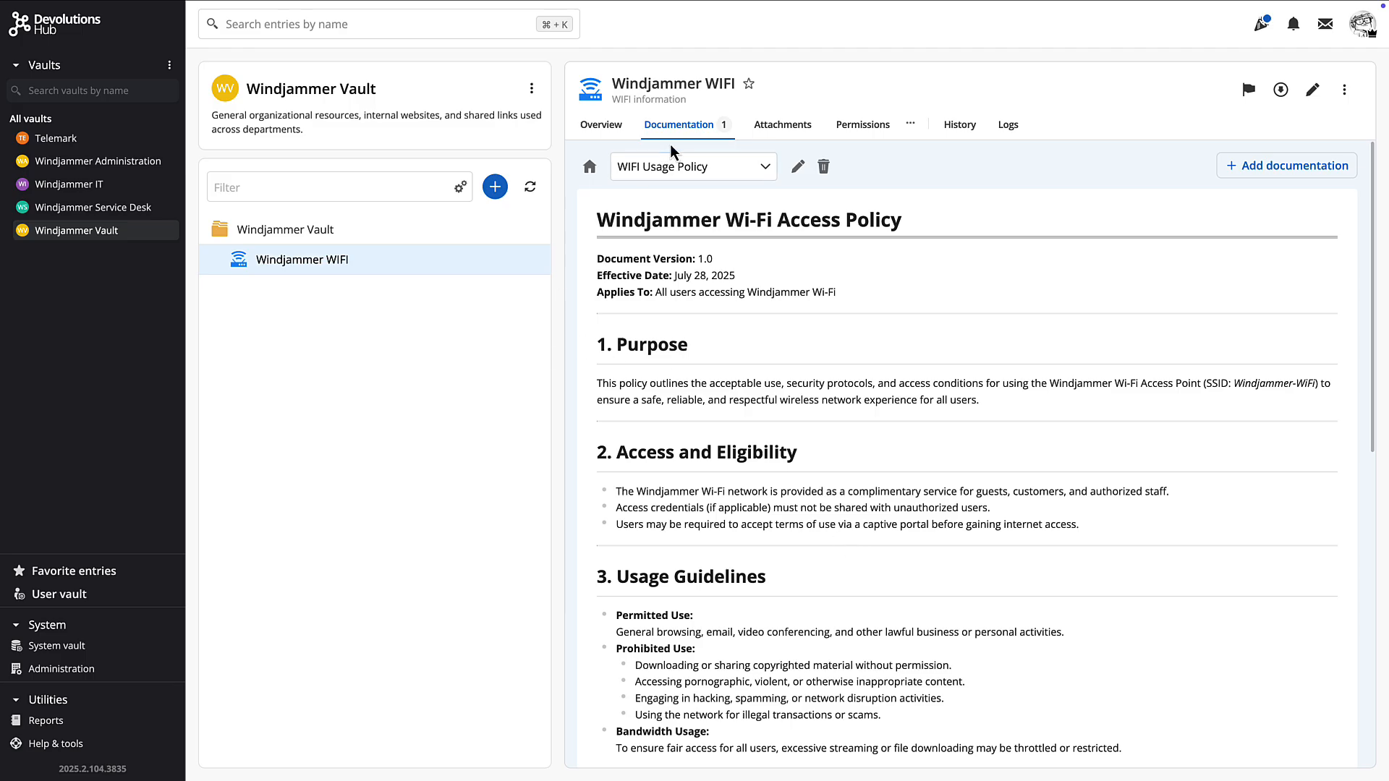
Check the WIFI entry's Attachments and Permissions, then return to Overview and edit it
{"action": "left_click", "coordinate": [785, 135]}
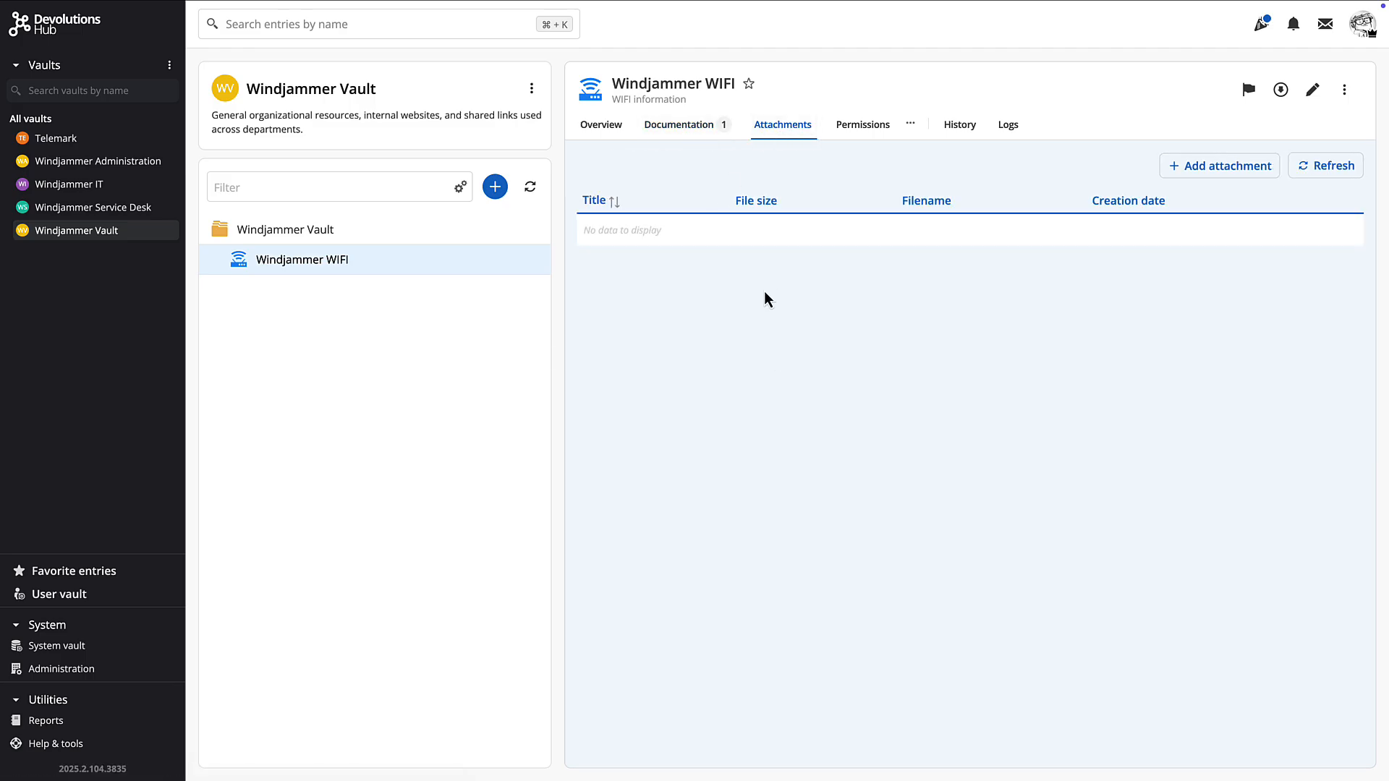
{"action": "left_click", "coordinate": [854, 134]}
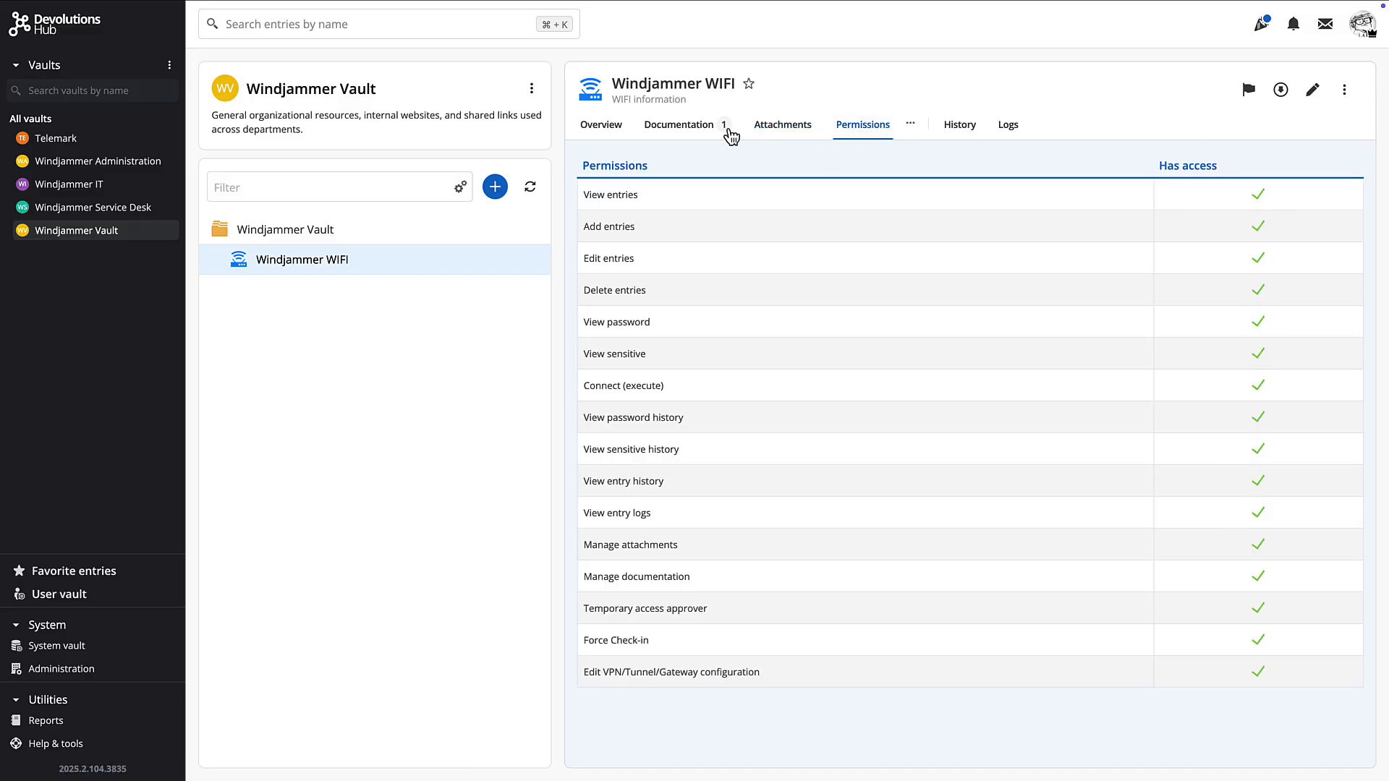
{"action": "left_click", "coordinate": [604, 128]}
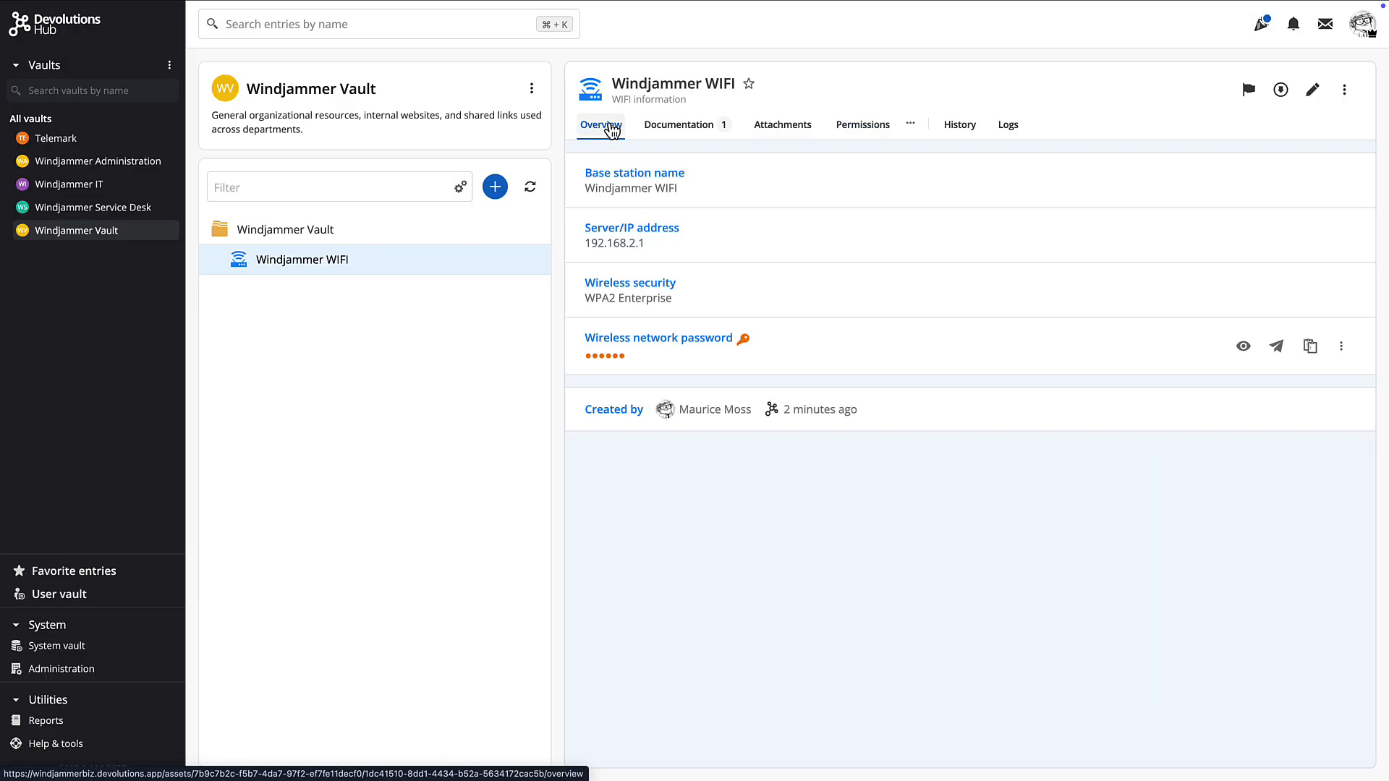
{"action": "left_click", "coordinate": [1312, 90]}
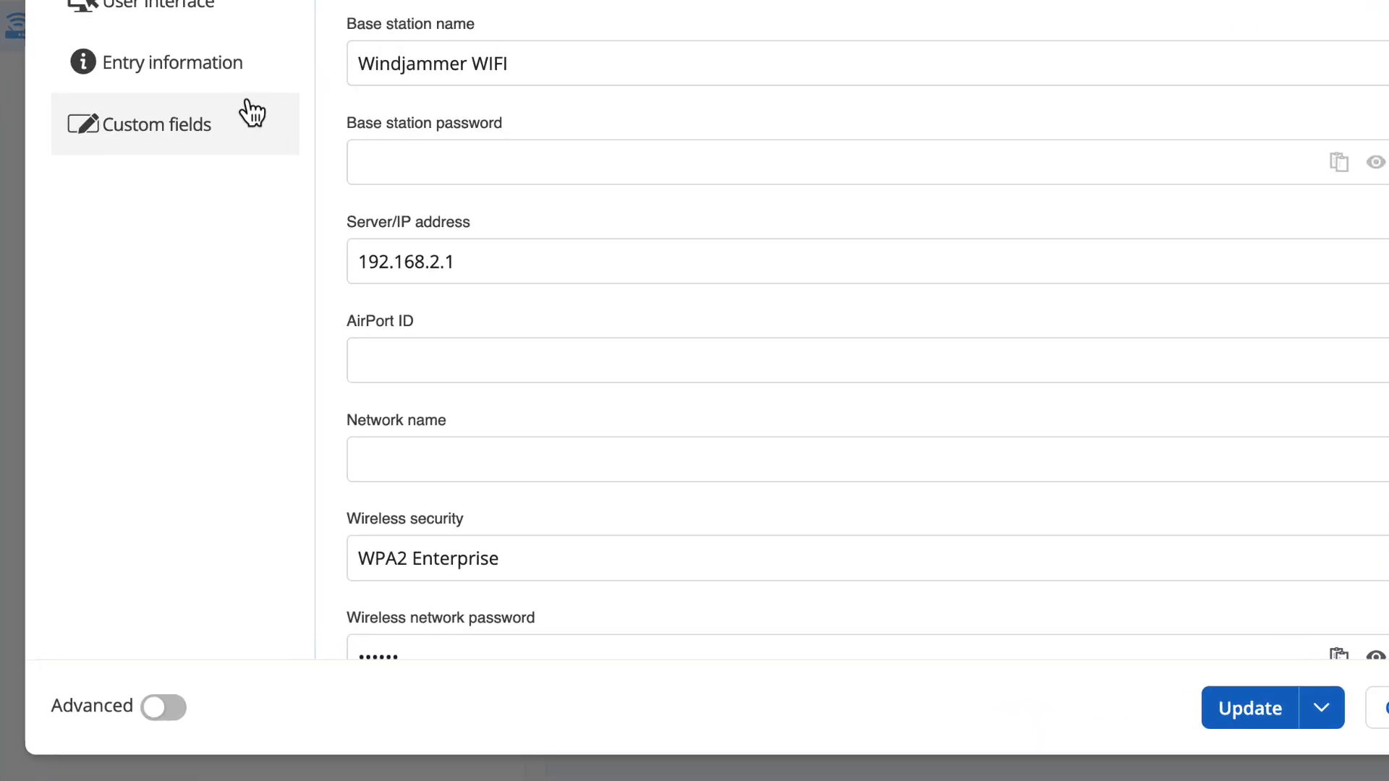
Open the entry's security settings and edit which groups hold the Technicians role
{"action": "left_click", "coordinate": [165, 710]}
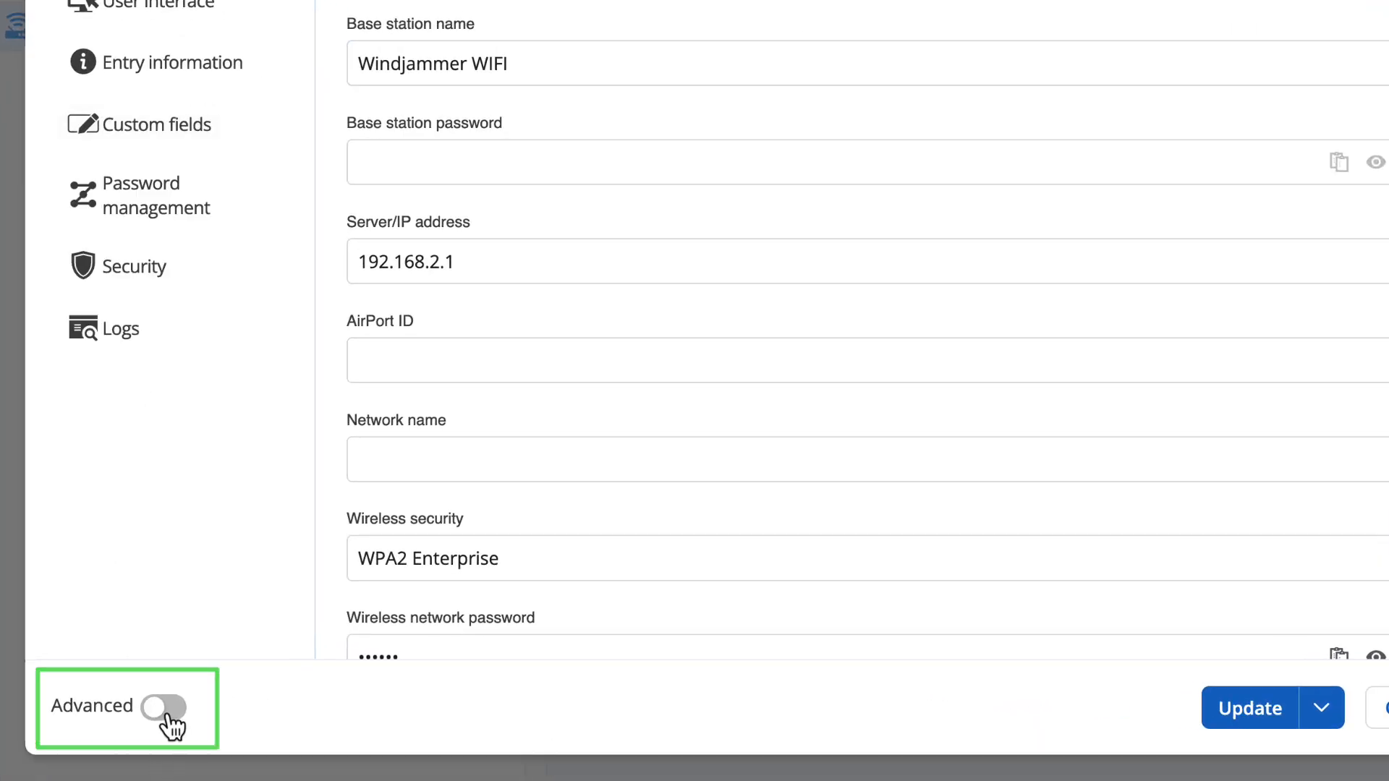
{"action": "left_click", "coordinate": [165, 710]}
{"action": "left_click", "coordinate": [120, 269]}
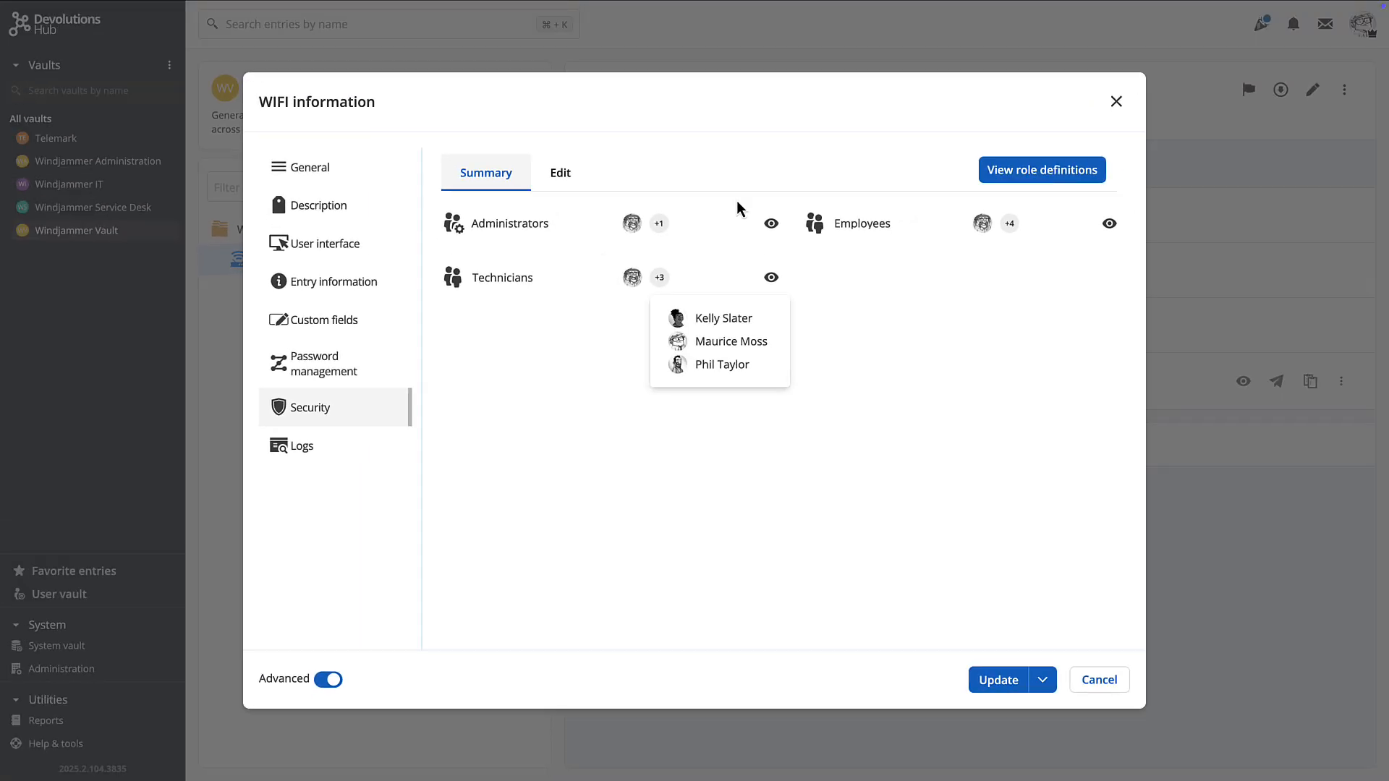
{"action": "left_click", "coordinate": [563, 175]}
Expand the Social Media Corporate and Suppliers folders in the Windjammer Vault tree
{"action": "scroll", "coordinate": [946, 396], "scroll_direction": "down", "scroll_amount": 3}
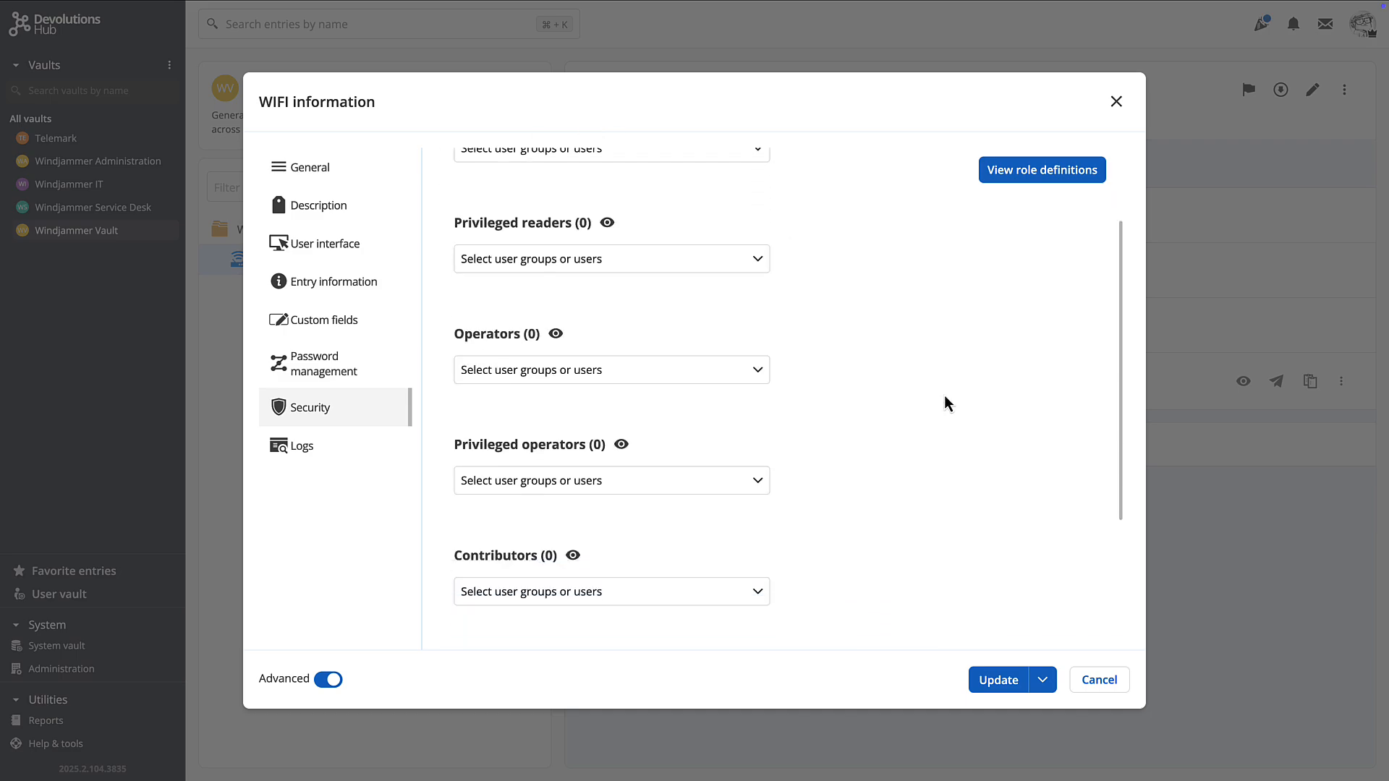
{"action": "scroll", "coordinate": [945, 396], "scroll_direction": "up", "scroll_amount": 1}
{"action": "scroll", "coordinate": [944, 396], "scroll_direction": "down", "scroll_amount": 3}
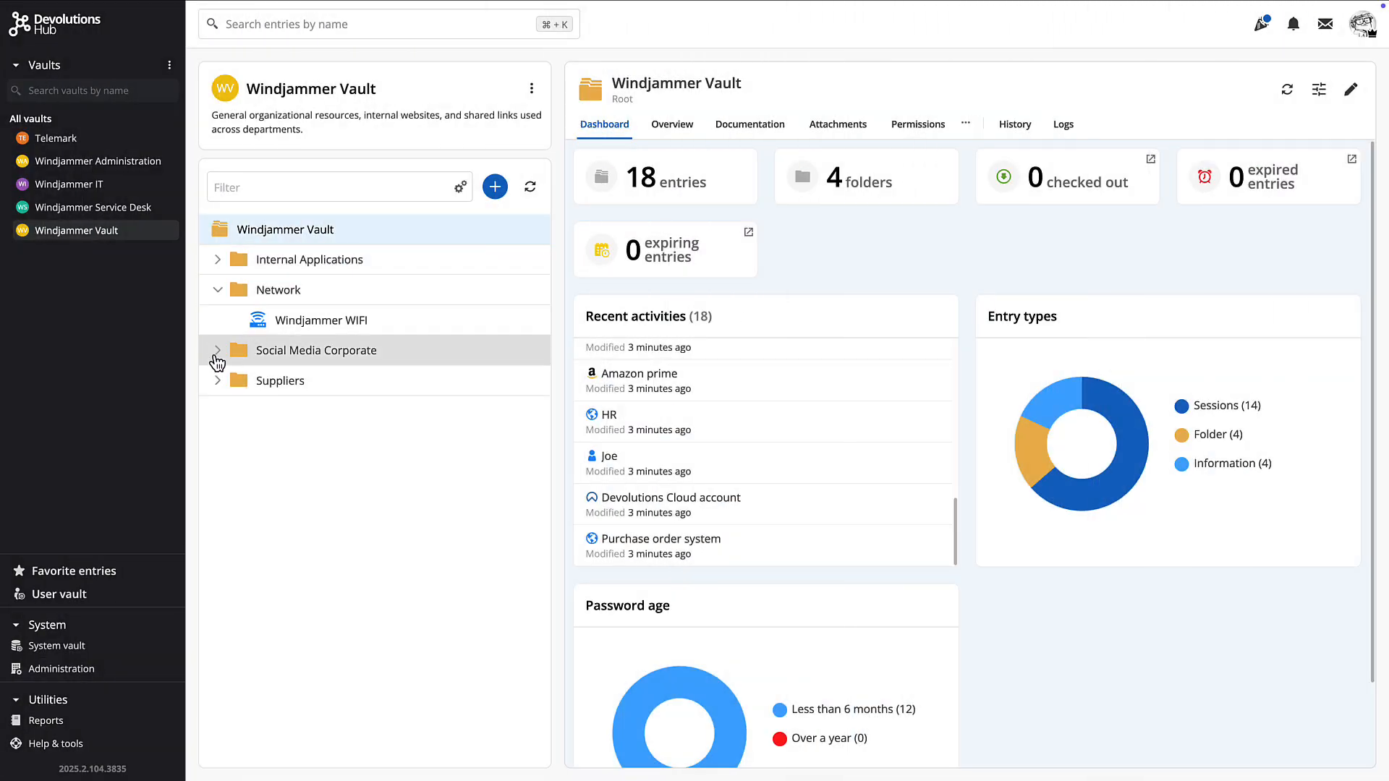
{"action": "left_click", "coordinate": [217, 351]}
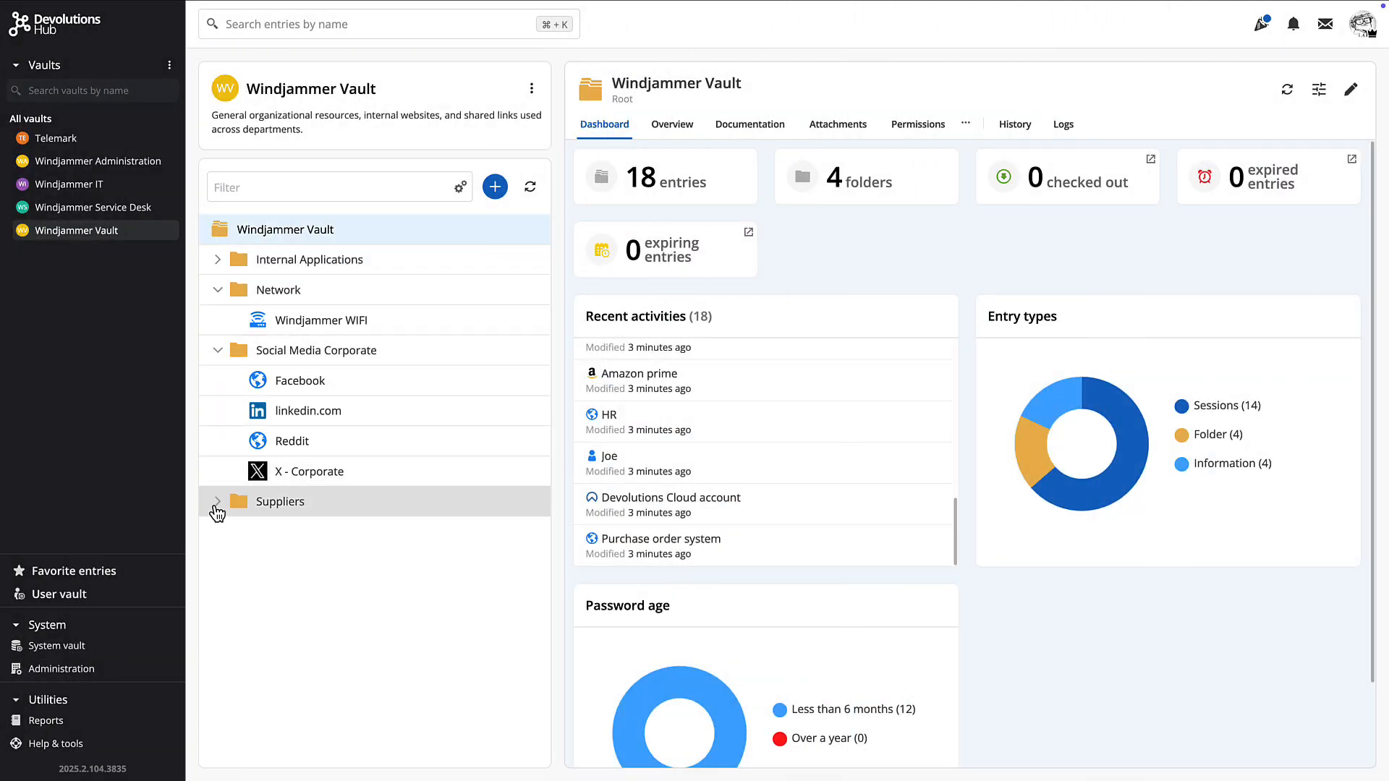
{"action": "left_click", "coordinate": [217, 502]}
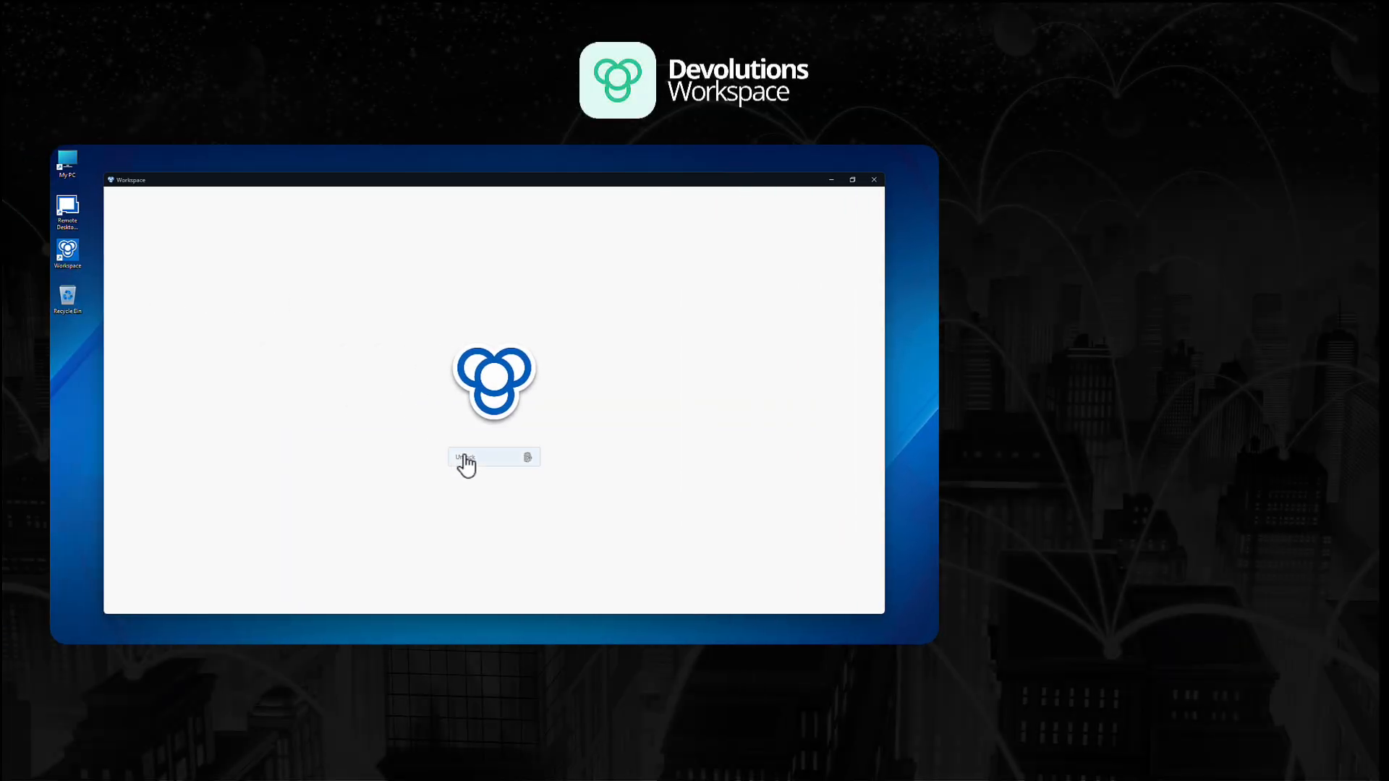
Unlock Workspace and select the (SSH) Print Server entry under WindjammerCorp IT
{"action": "left_click", "coordinate": [464, 455]}
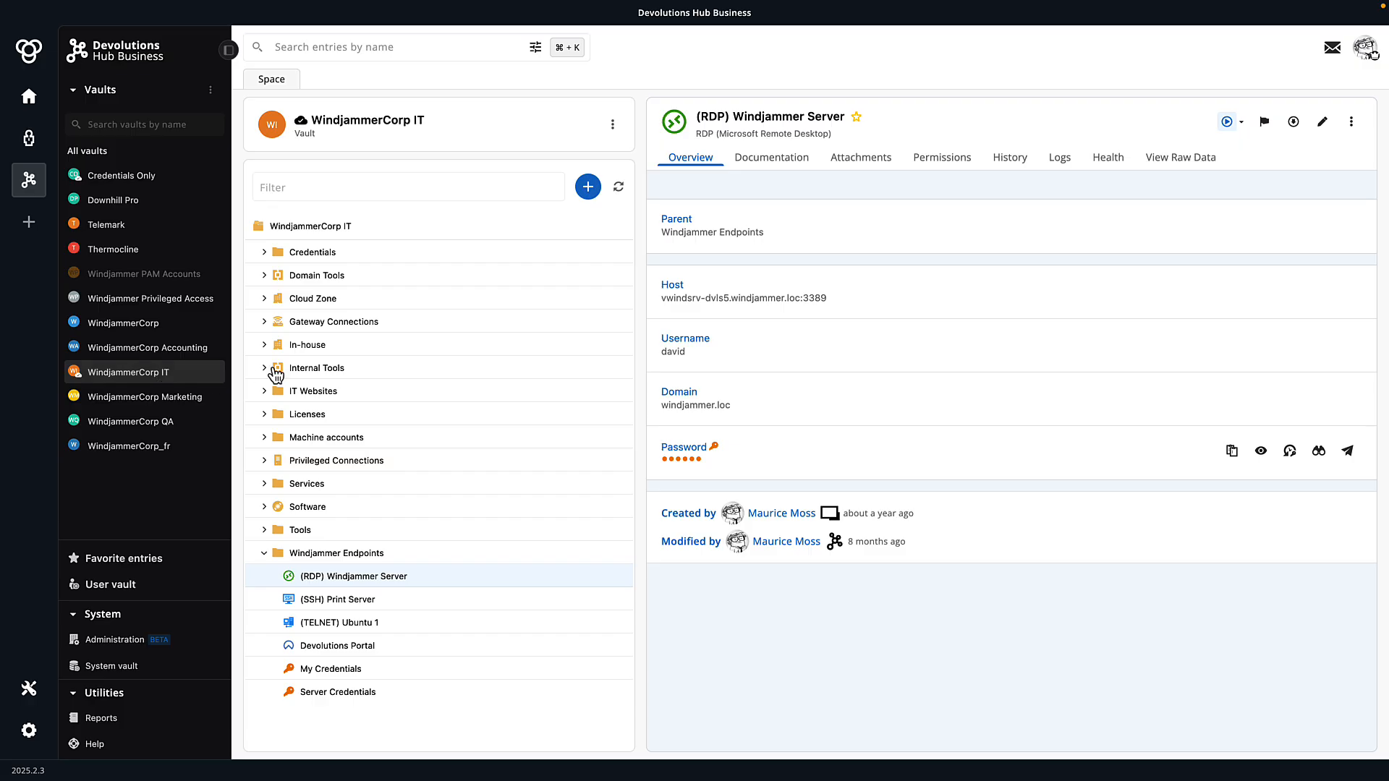
{"action": "left_click", "coordinate": [264, 253]}
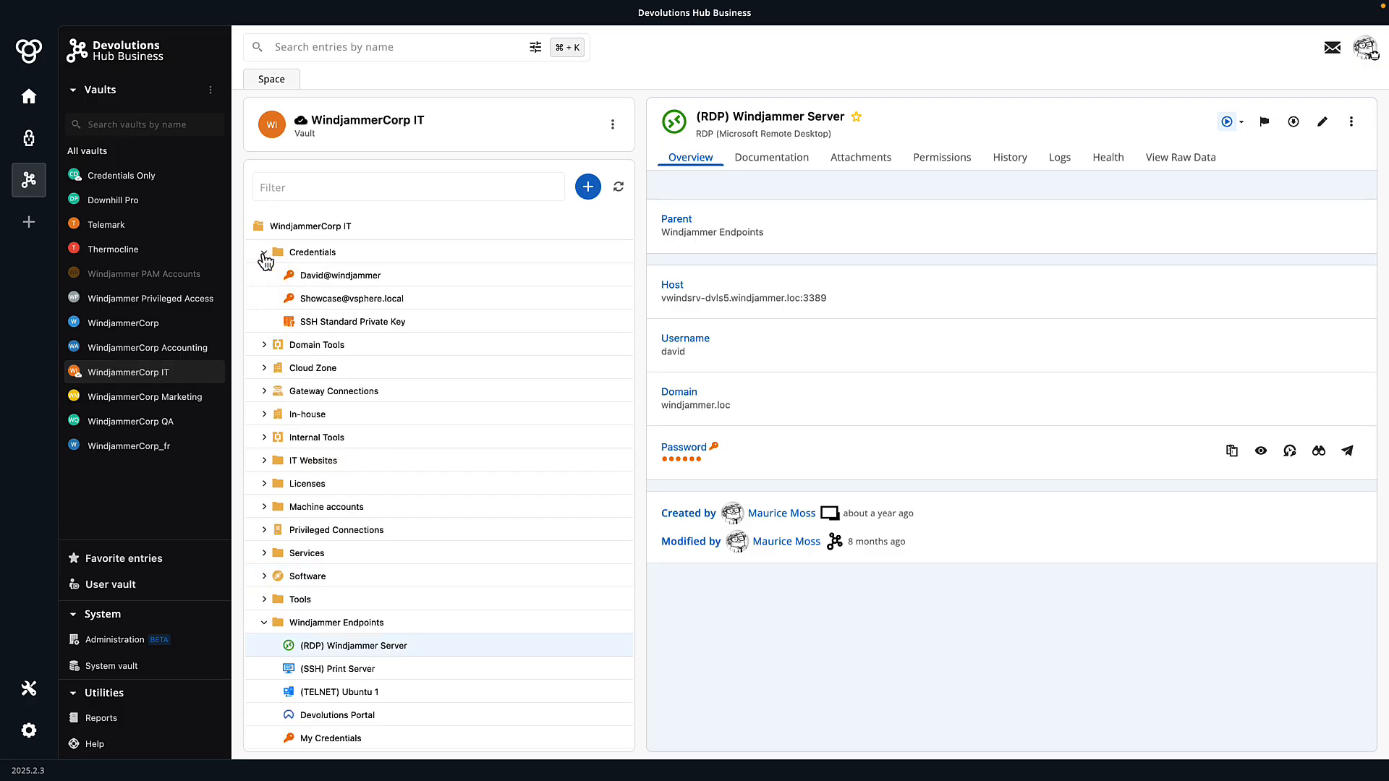
{"action": "left_click", "coordinate": [264, 253]}
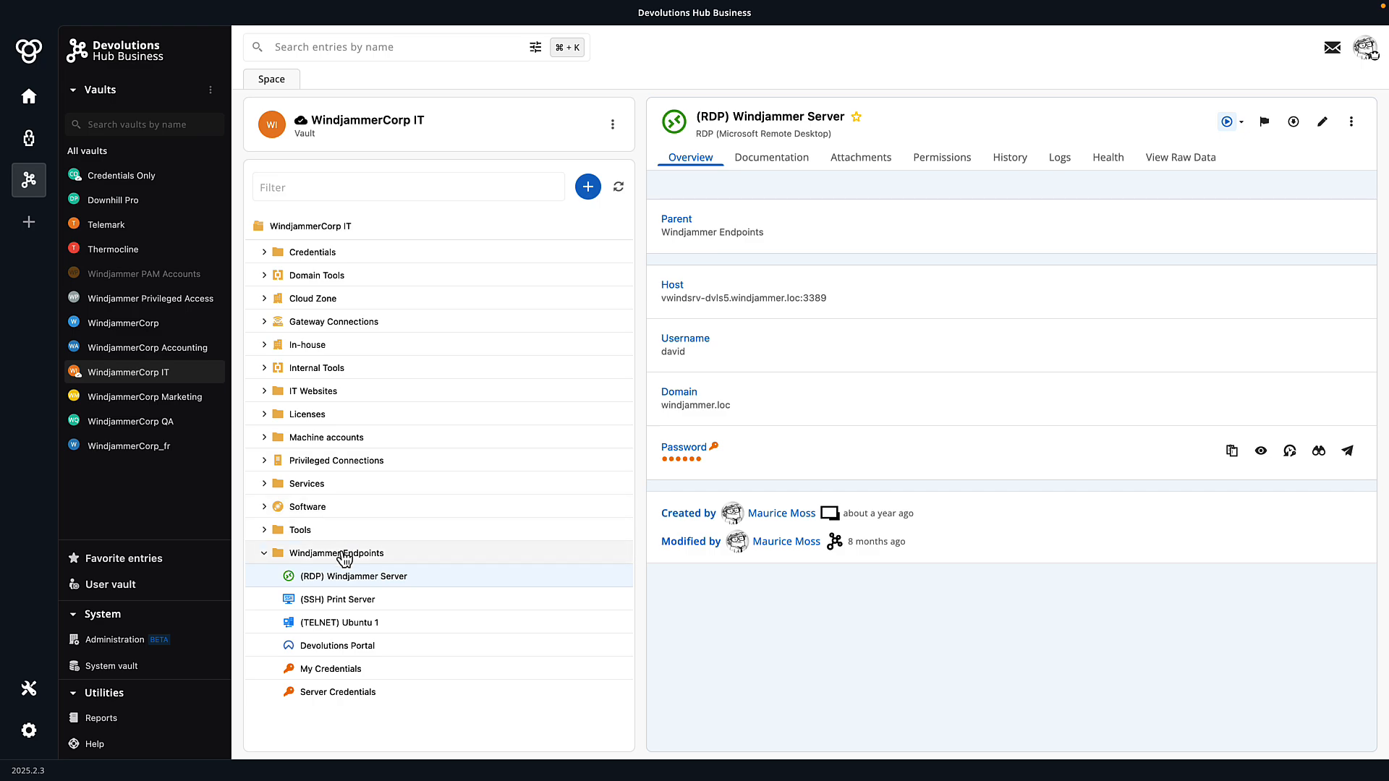
{"action": "left_click", "coordinate": [325, 604]}
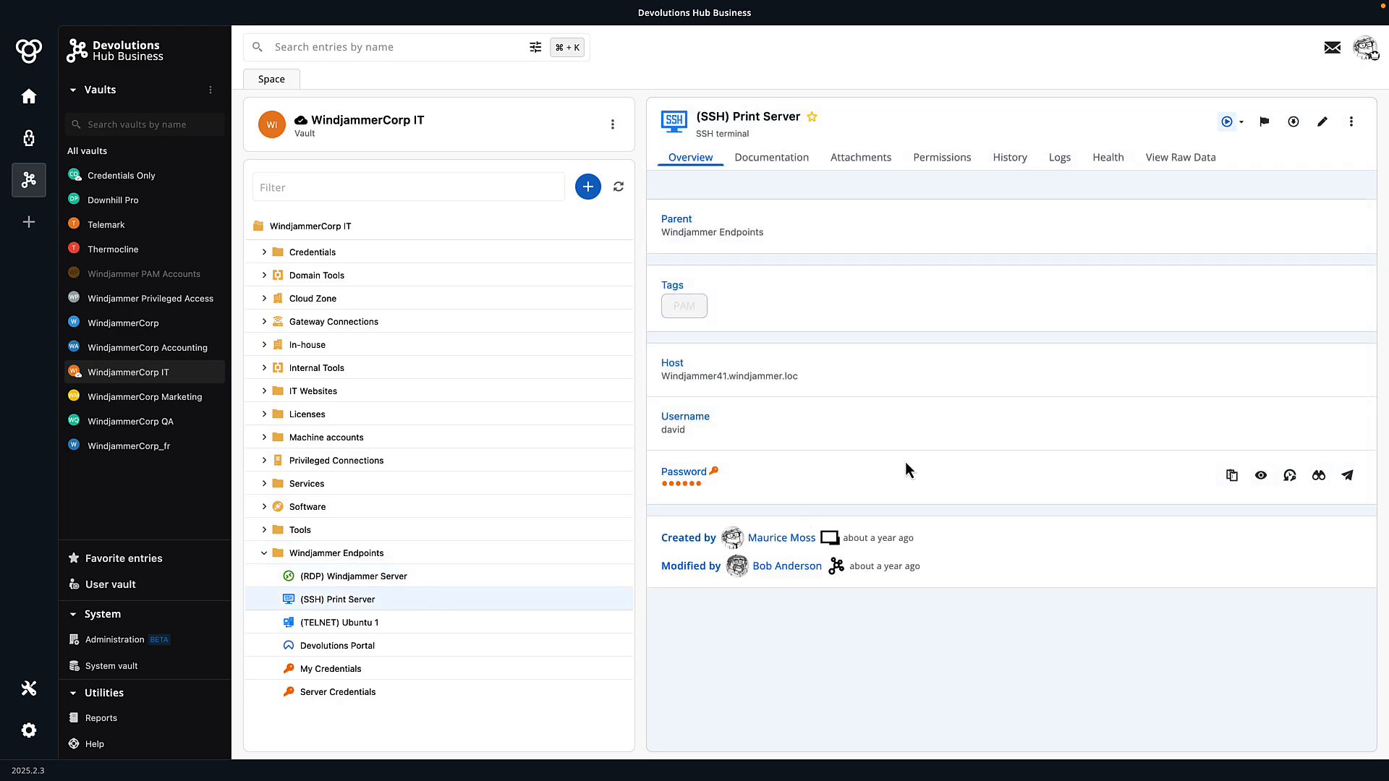
Run an in-app SSH session to the Print Server, then close it
{"action": "left_click", "coordinate": [1241, 123]}
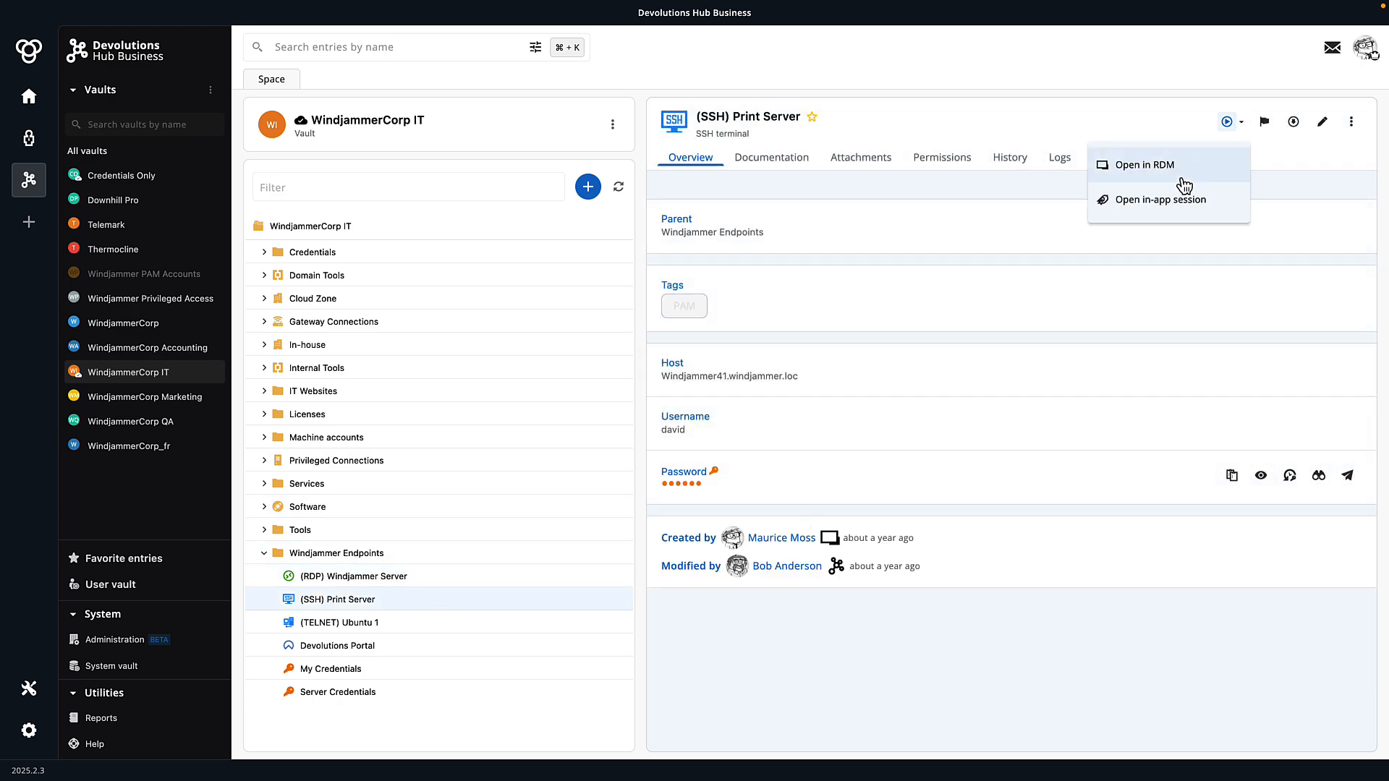
{"action": "left_click", "coordinate": [1160, 203]}
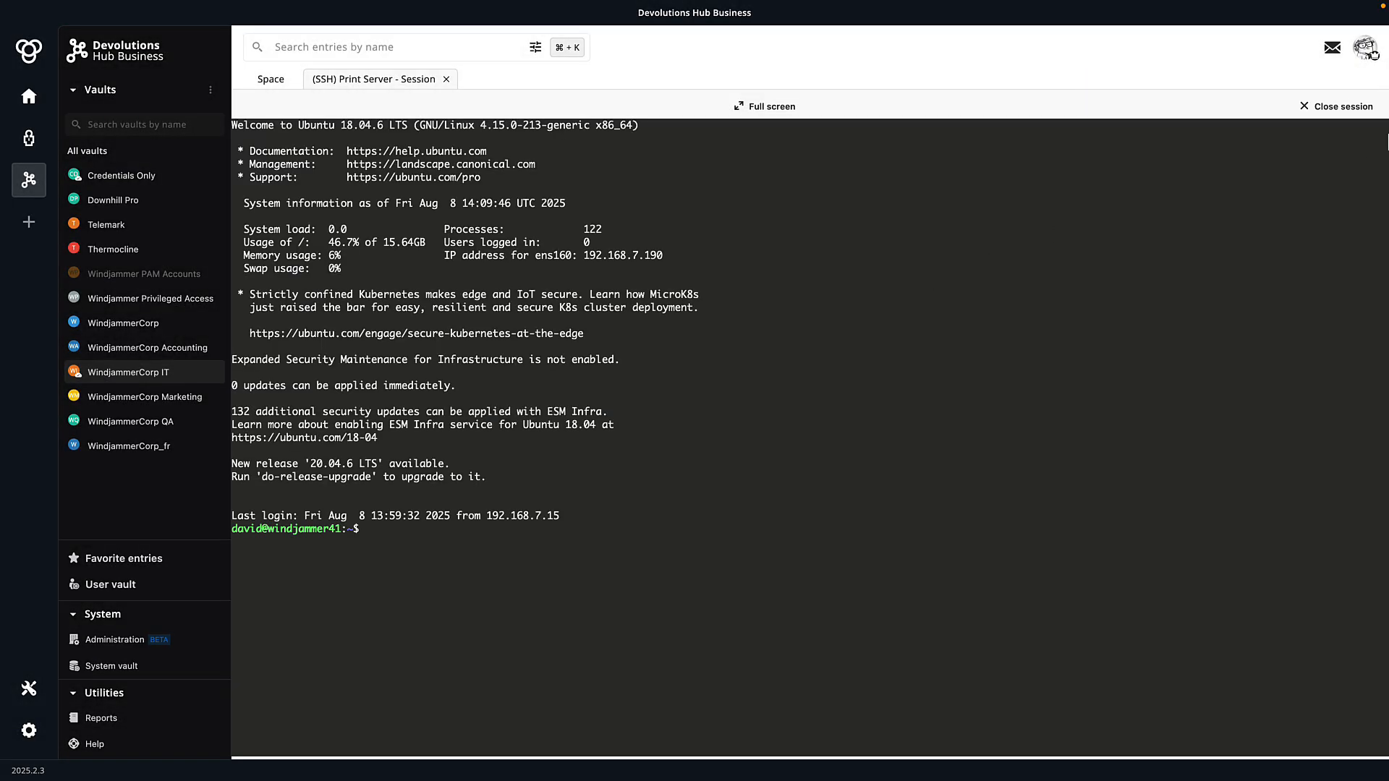
{"action": "left_click", "coordinate": [1340, 110]}
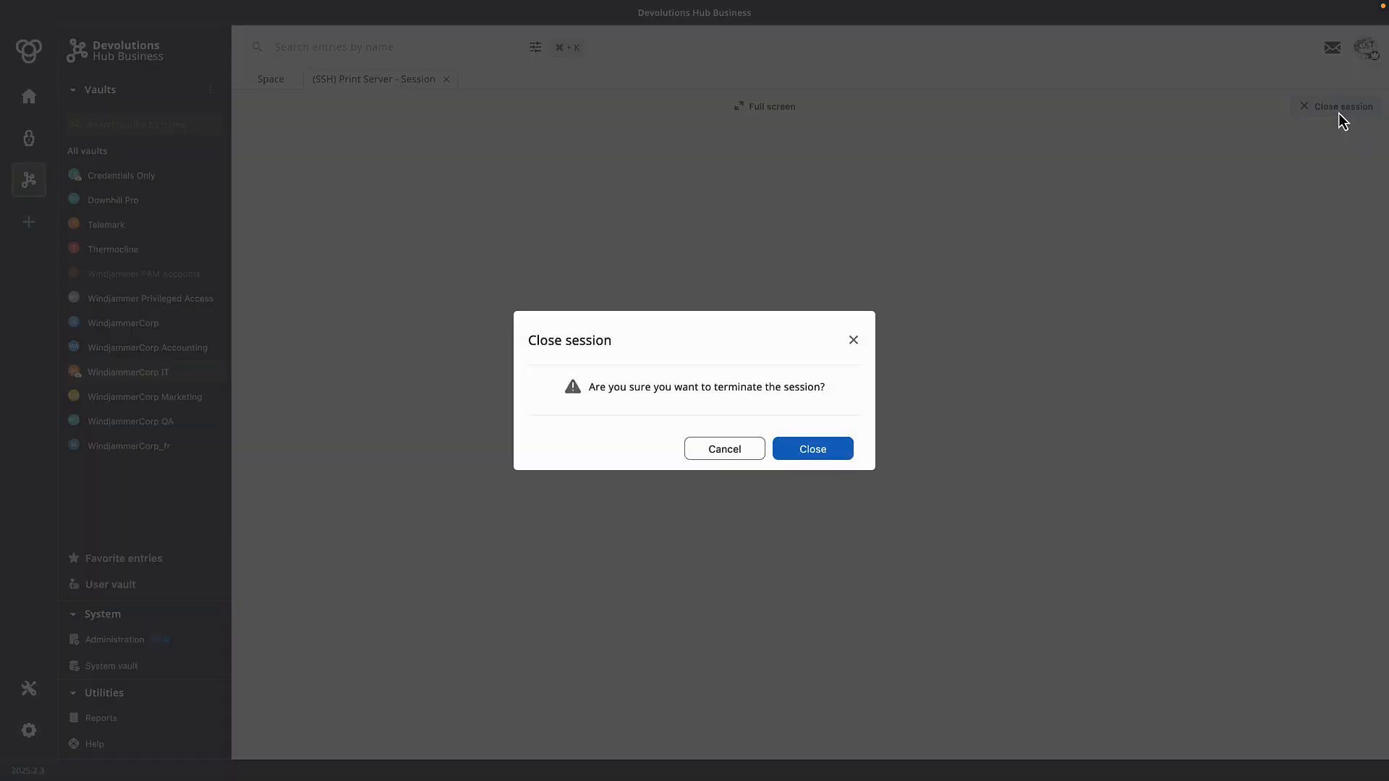
{"action": "left_click", "coordinate": [821, 454]}
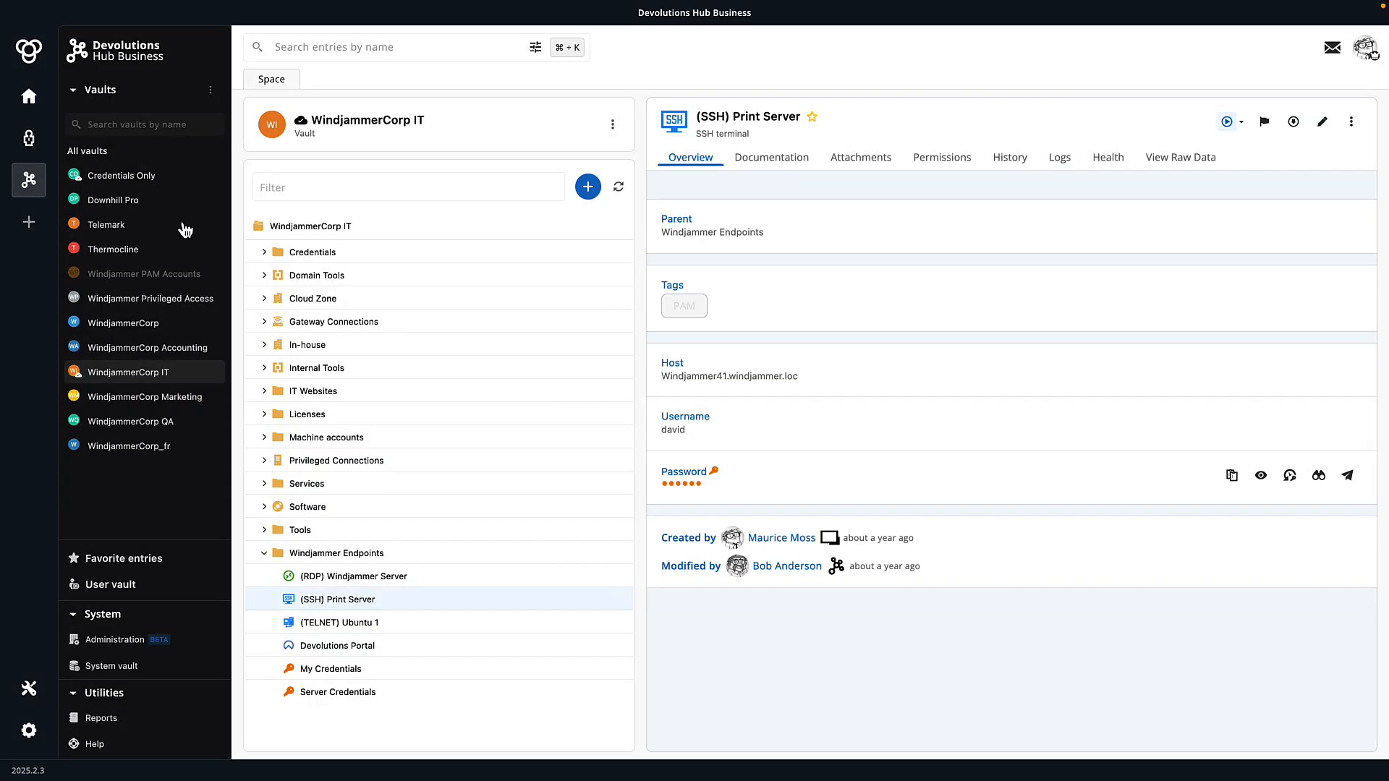
View the Authenticator one-time codes, then the Tools page with Devolutions Send
{"action": "left_click", "coordinate": [30, 139]}
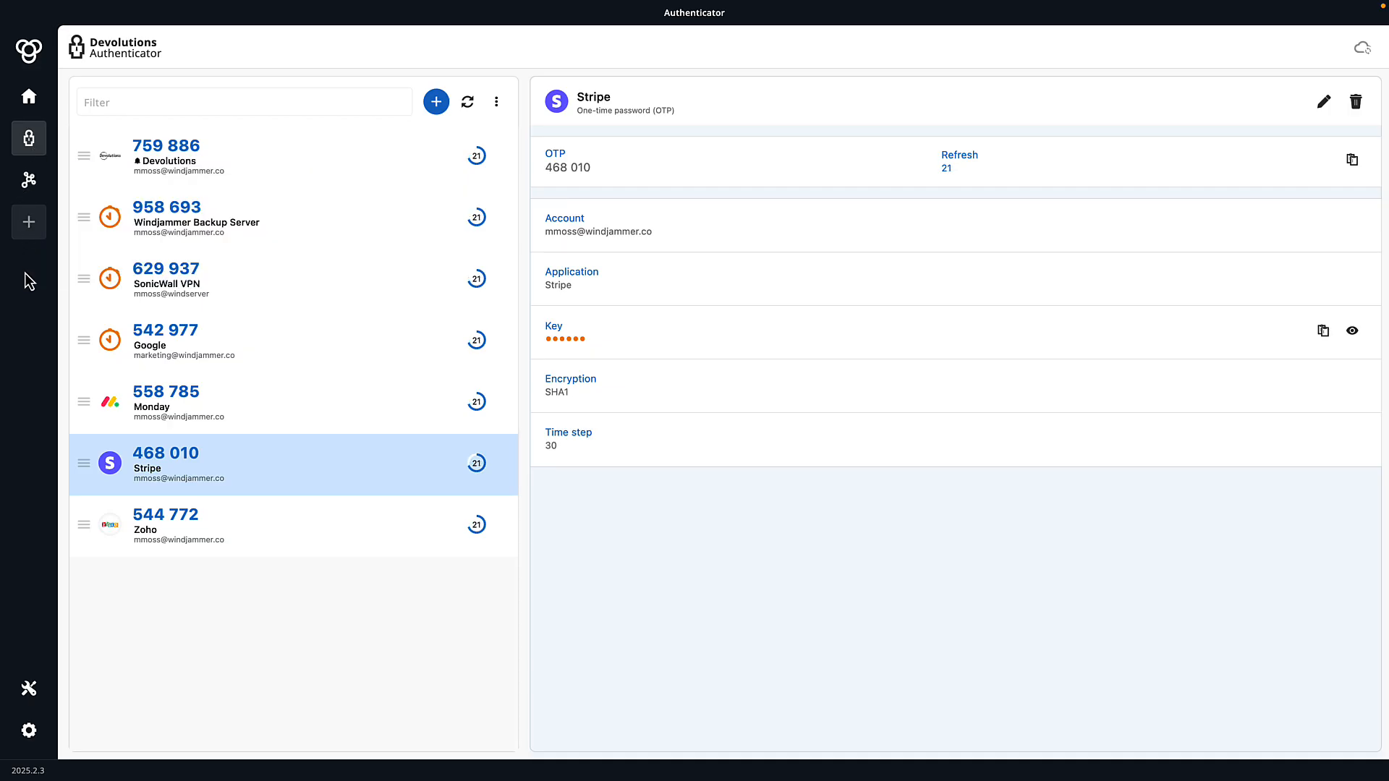
{"action": "left_click", "coordinate": [28, 703]}
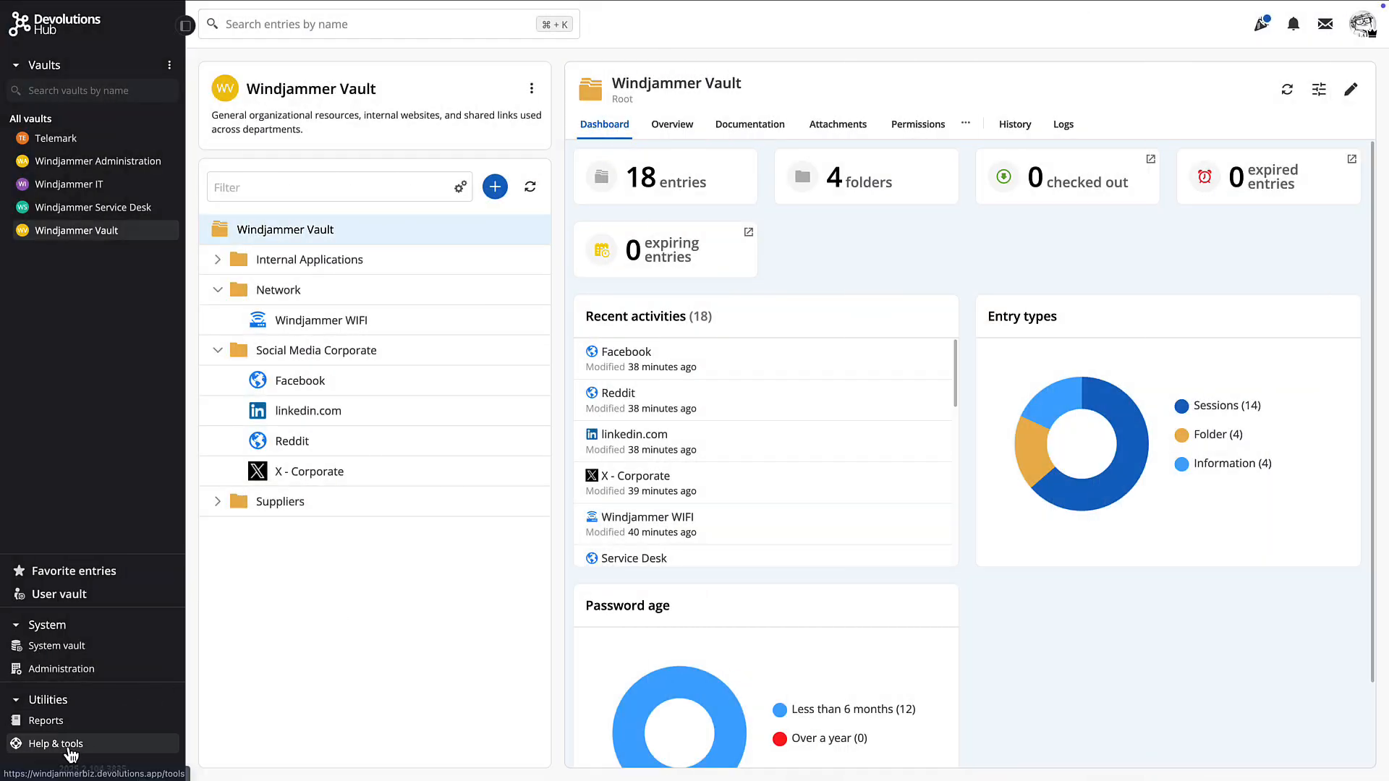
From Help & tools, reach the Workspace browser extension and download it for Chrome
{"action": "left_click", "coordinate": [71, 749]}
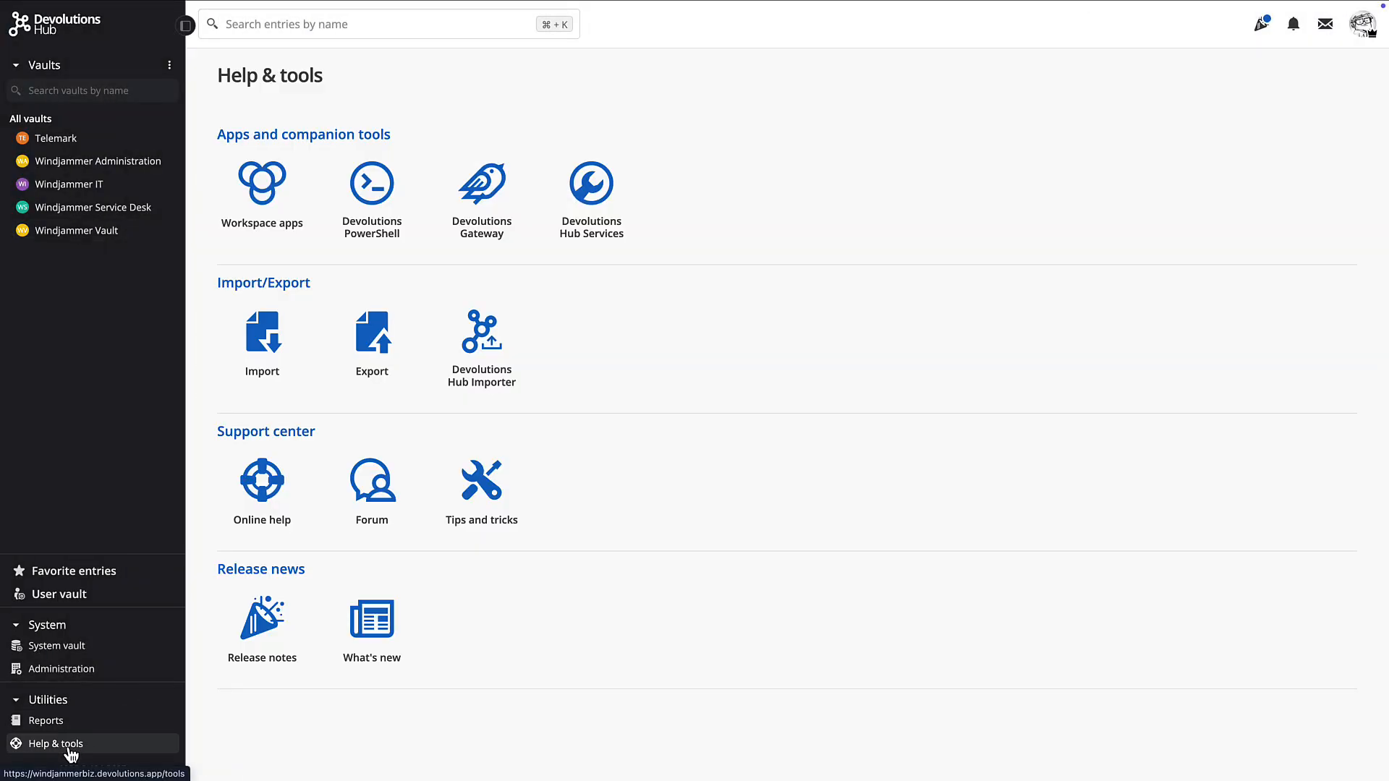
{"action": "left_click", "coordinate": [255, 196]}
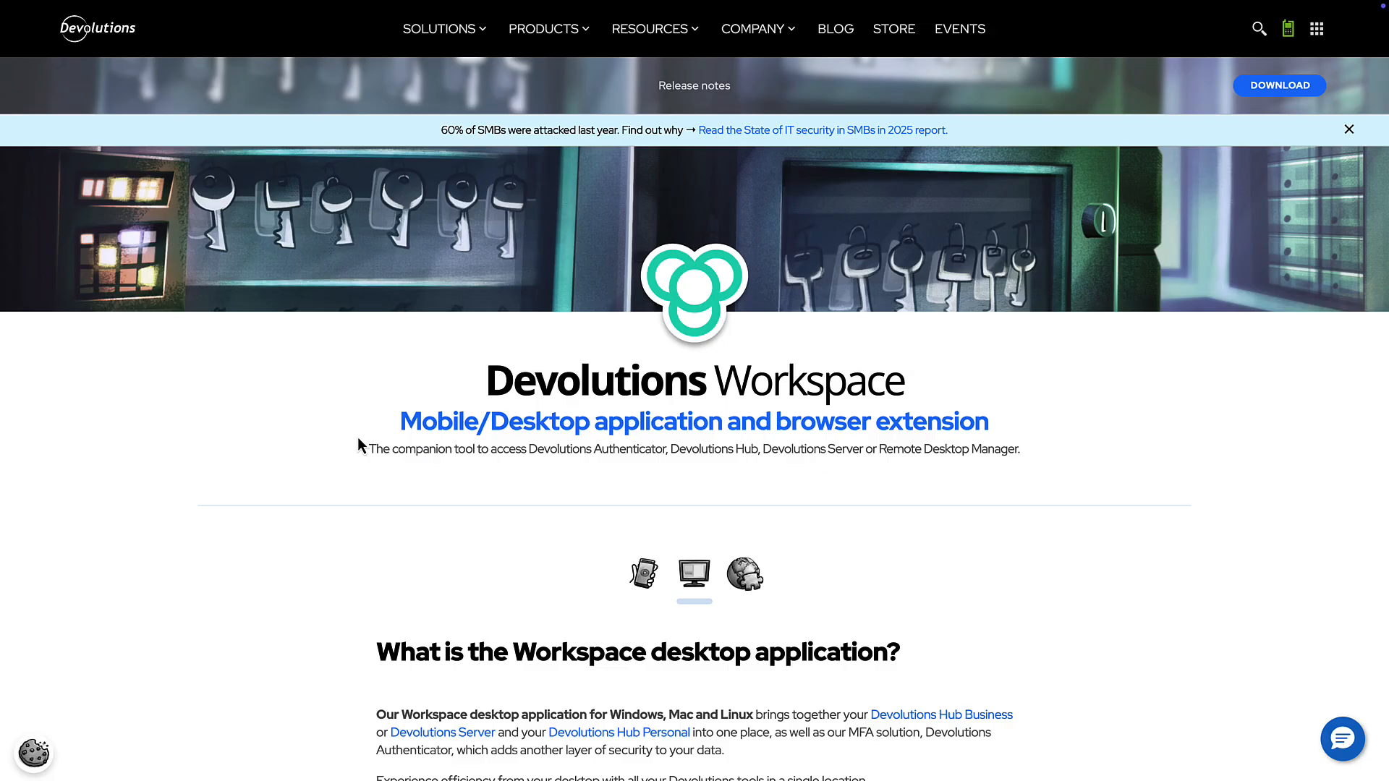
{"action": "scroll", "coordinate": [787, 567], "scroll_direction": "down", "scroll_amount": 2}
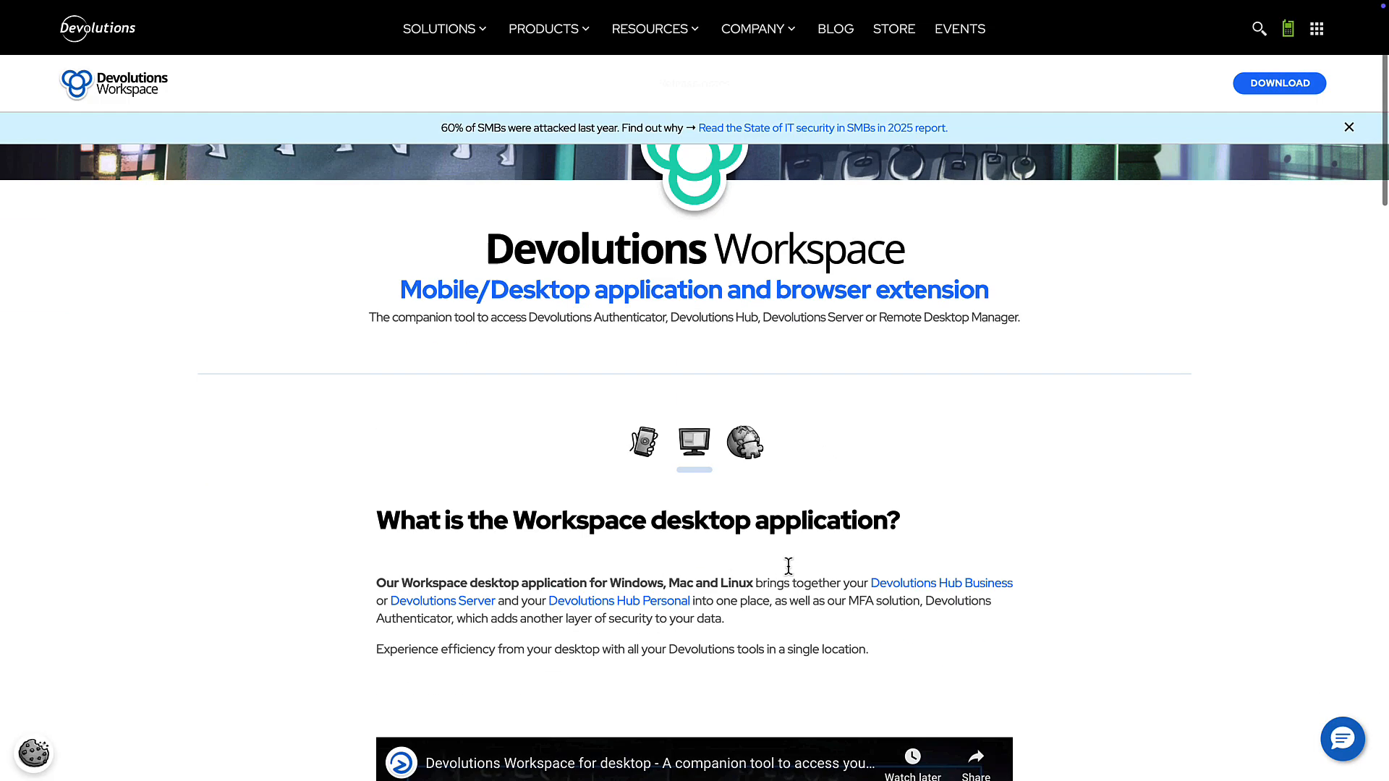
{"action": "left_click", "coordinate": [744, 431]}
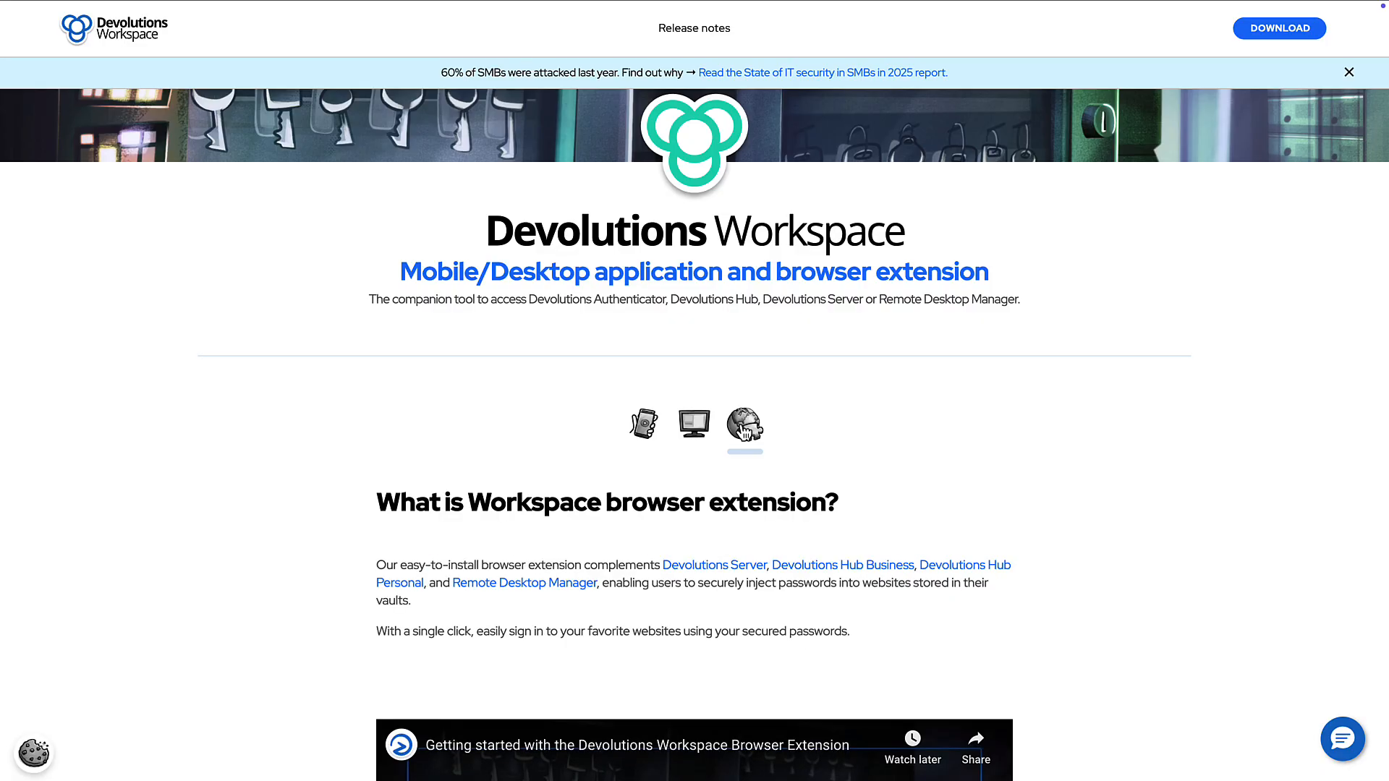
{"action": "scroll", "coordinate": [758, 492], "scroll_direction": "down", "scroll_amount": 20}
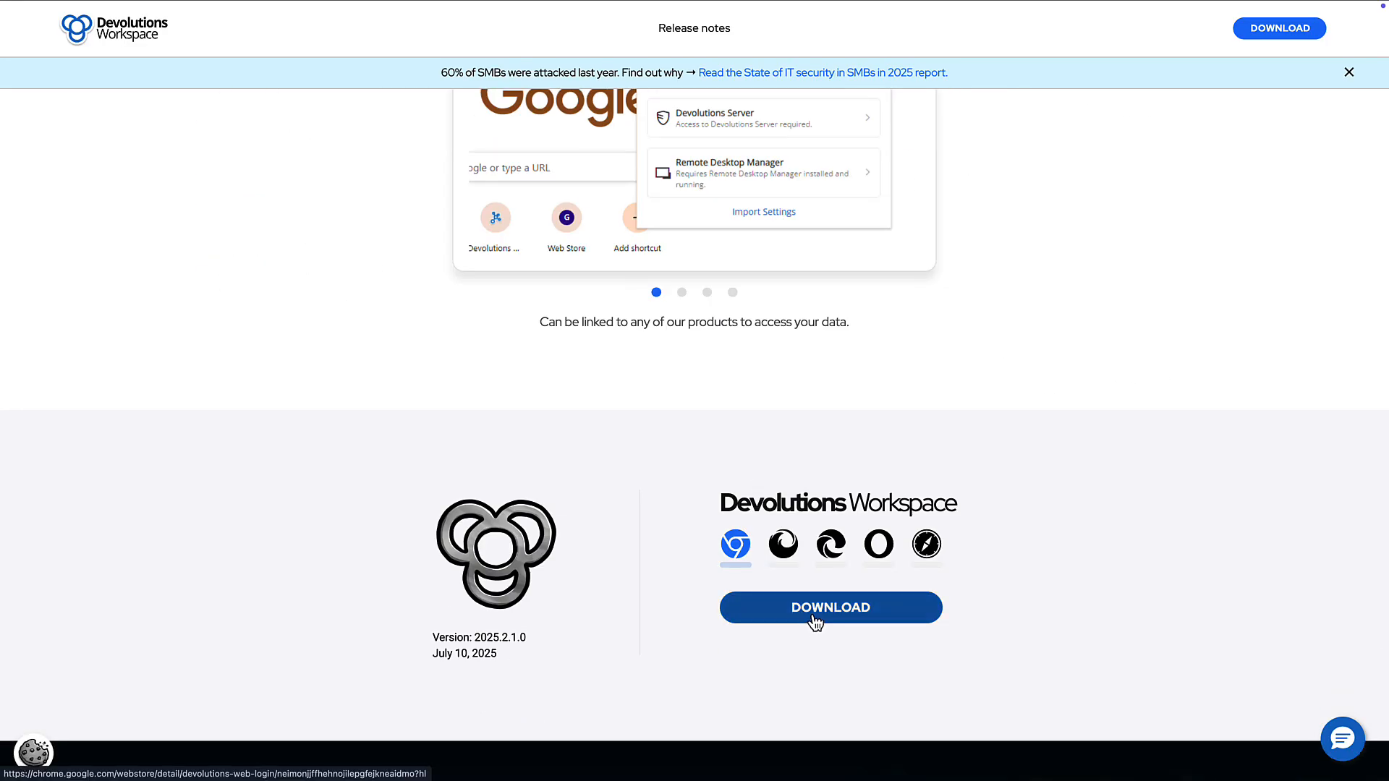
{"action": "left_click", "coordinate": [815, 622]}
Add the Devolutions Workspace extension to Chrome and bring up its popup
{"action": "left_click", "coordinate": [1042, 122]}
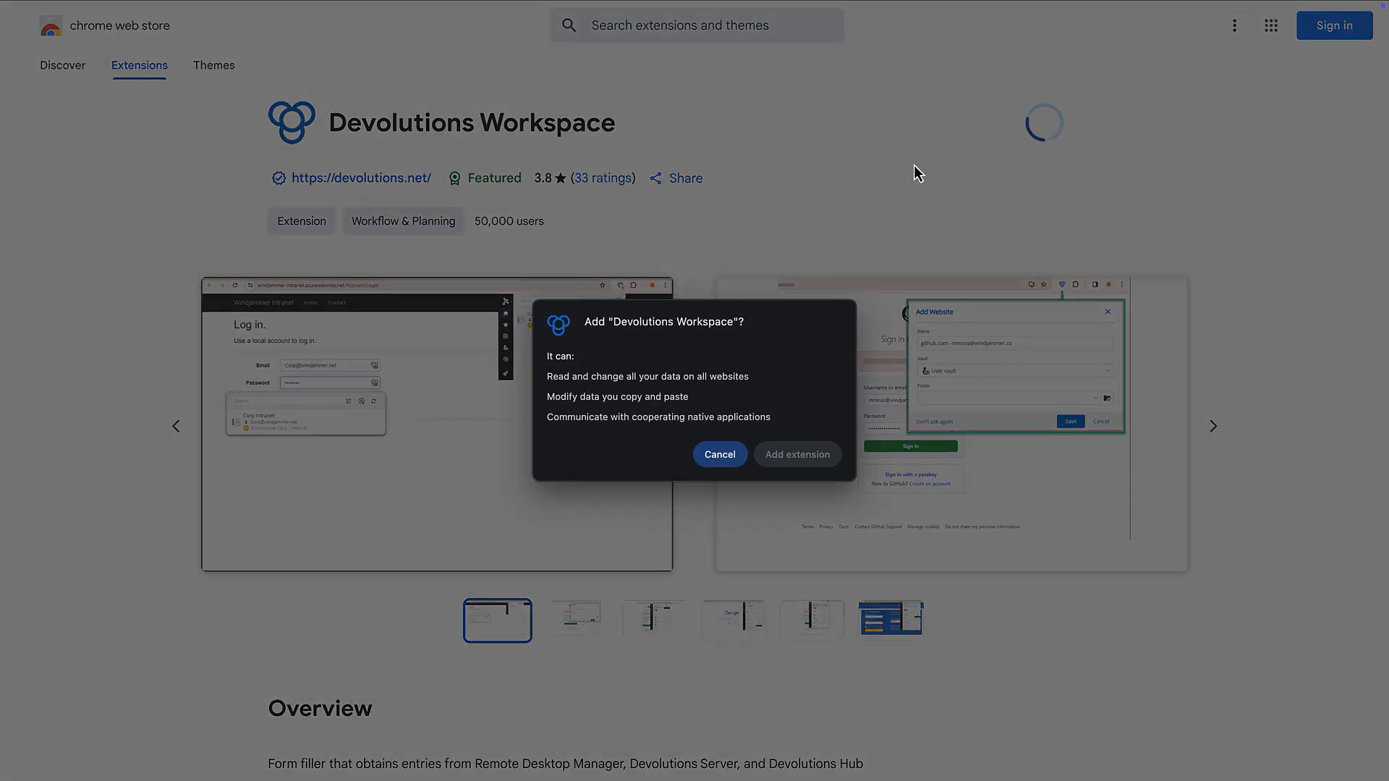
{"action": "left_click", "coordinate": [785, 455]}
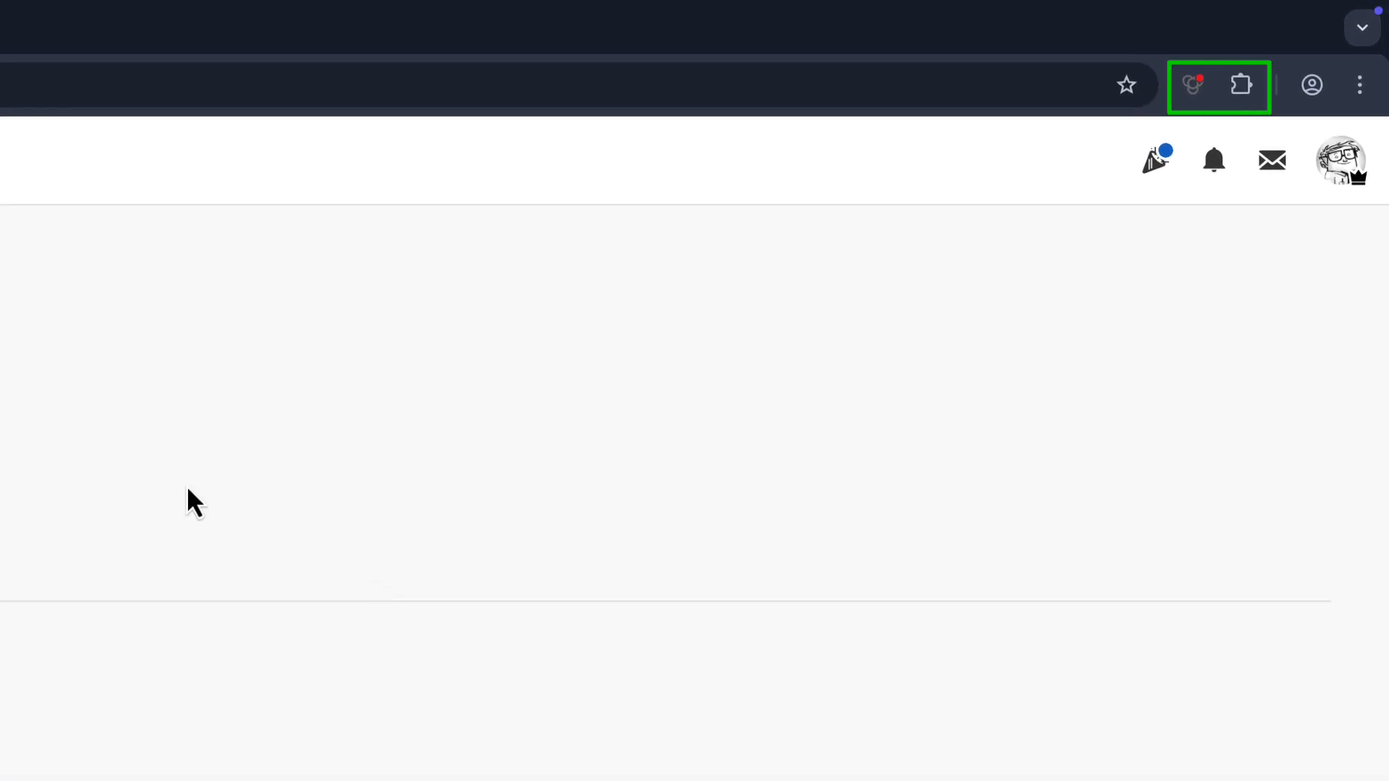
{"action": "left_click", "coordinate": [1187, 94]}
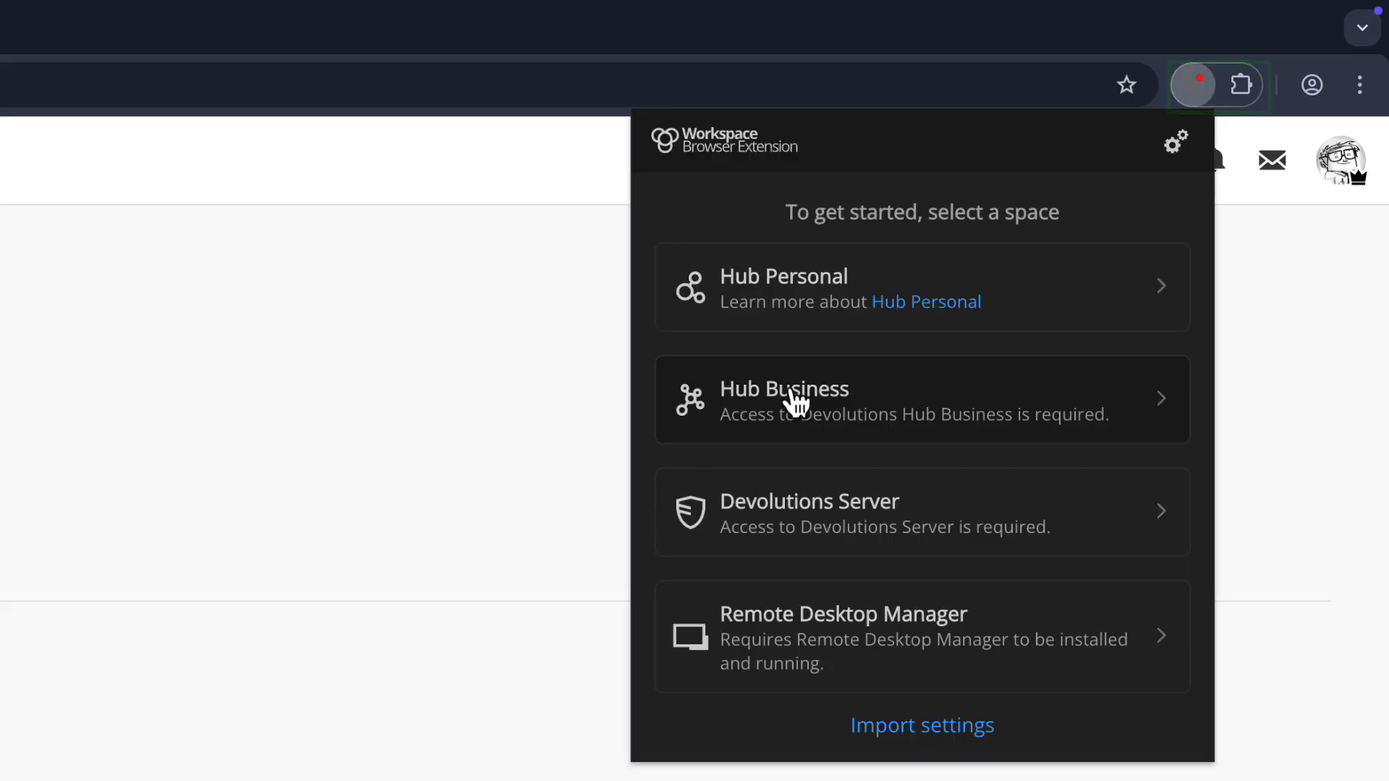
Sign the extension in to the windjammerbiz Hub Business server and check its credentials
{"action": "left_click", "coordinate": [793, 423]}
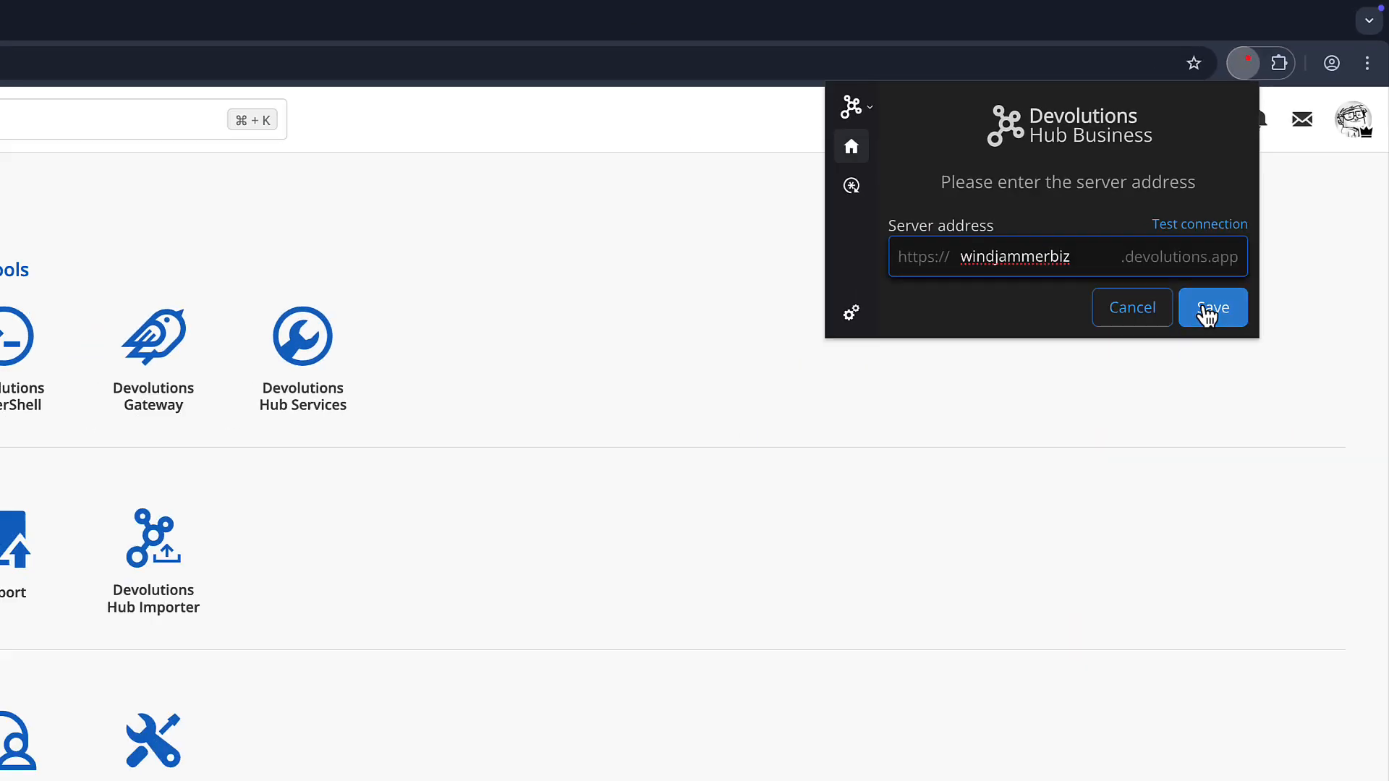
{"action": "left_click", "coordinate": [1151, 413]}
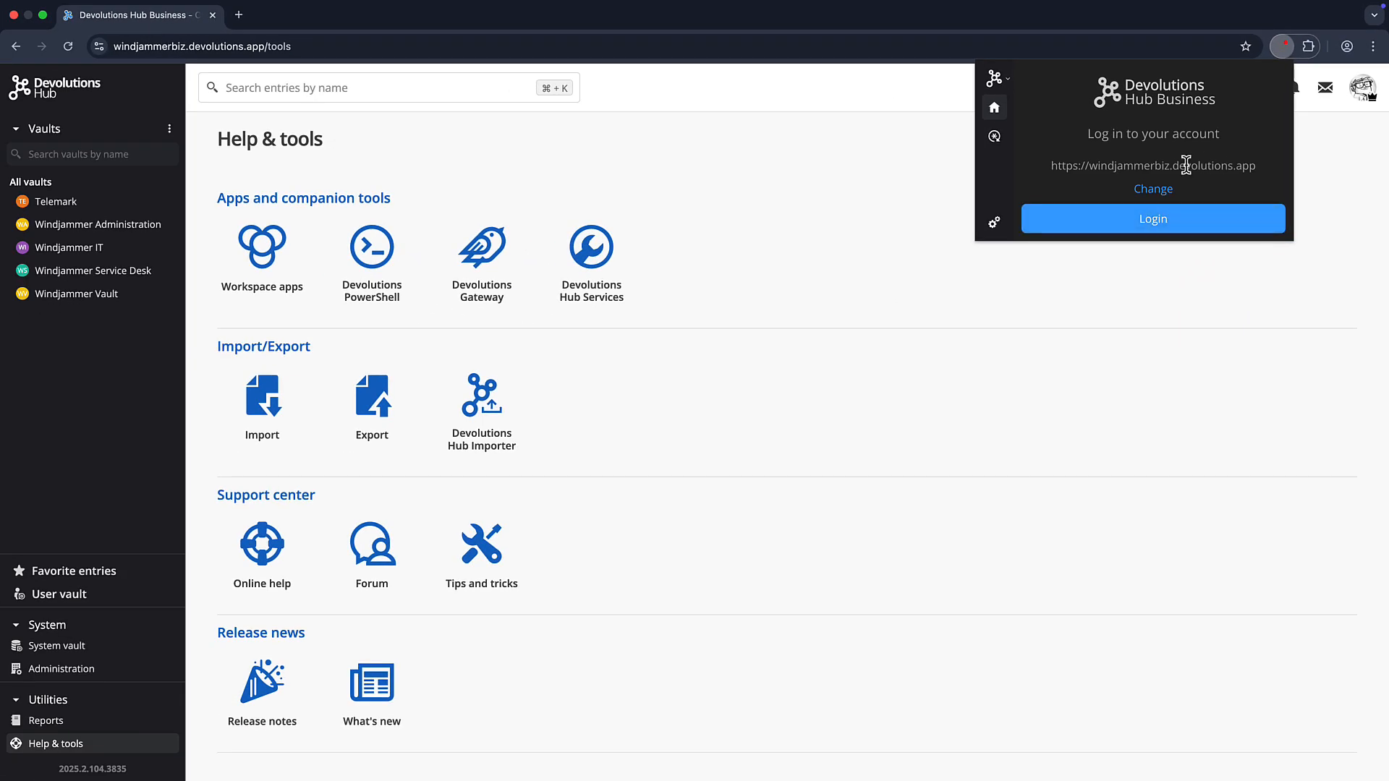
{"action": "left_click", "coordinate": [1139, 227]}
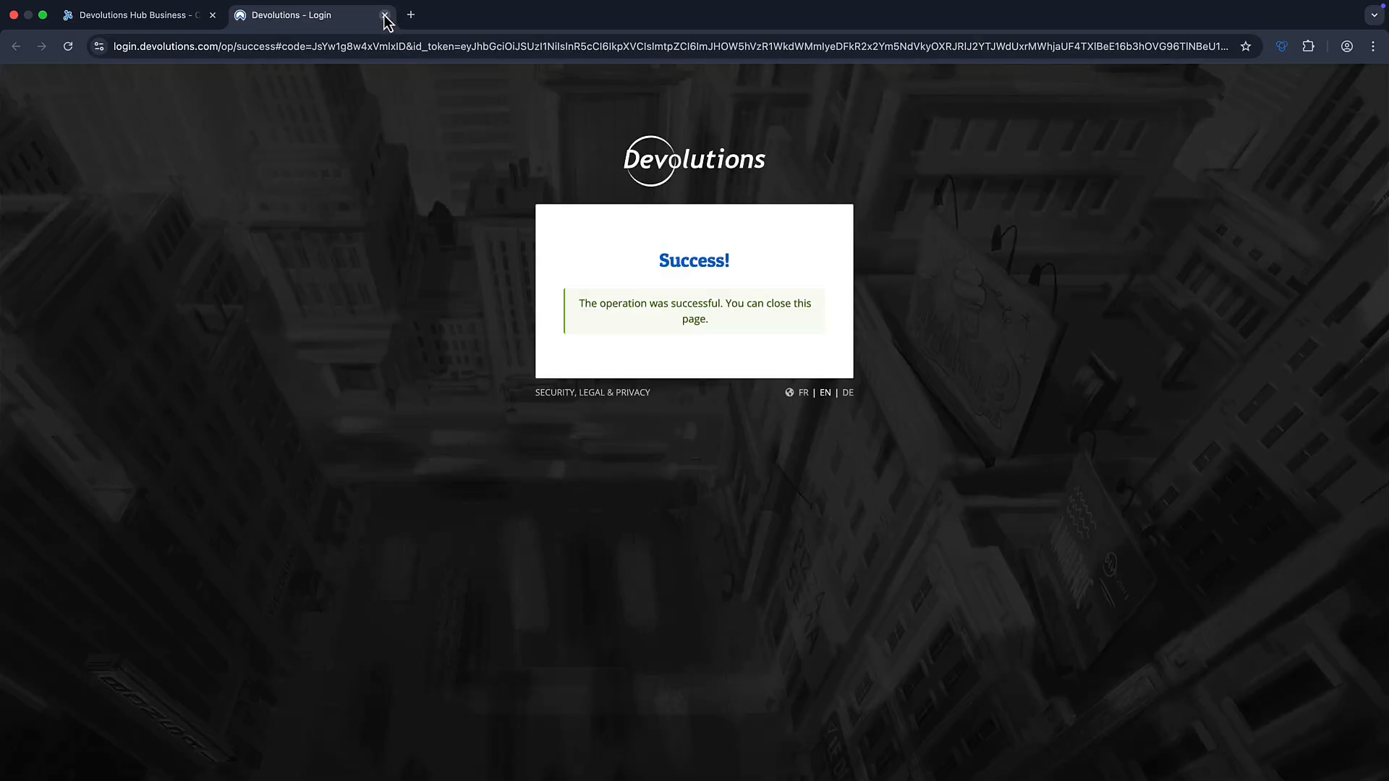
{"action": "left_click", "coordinate": [385, 15]}
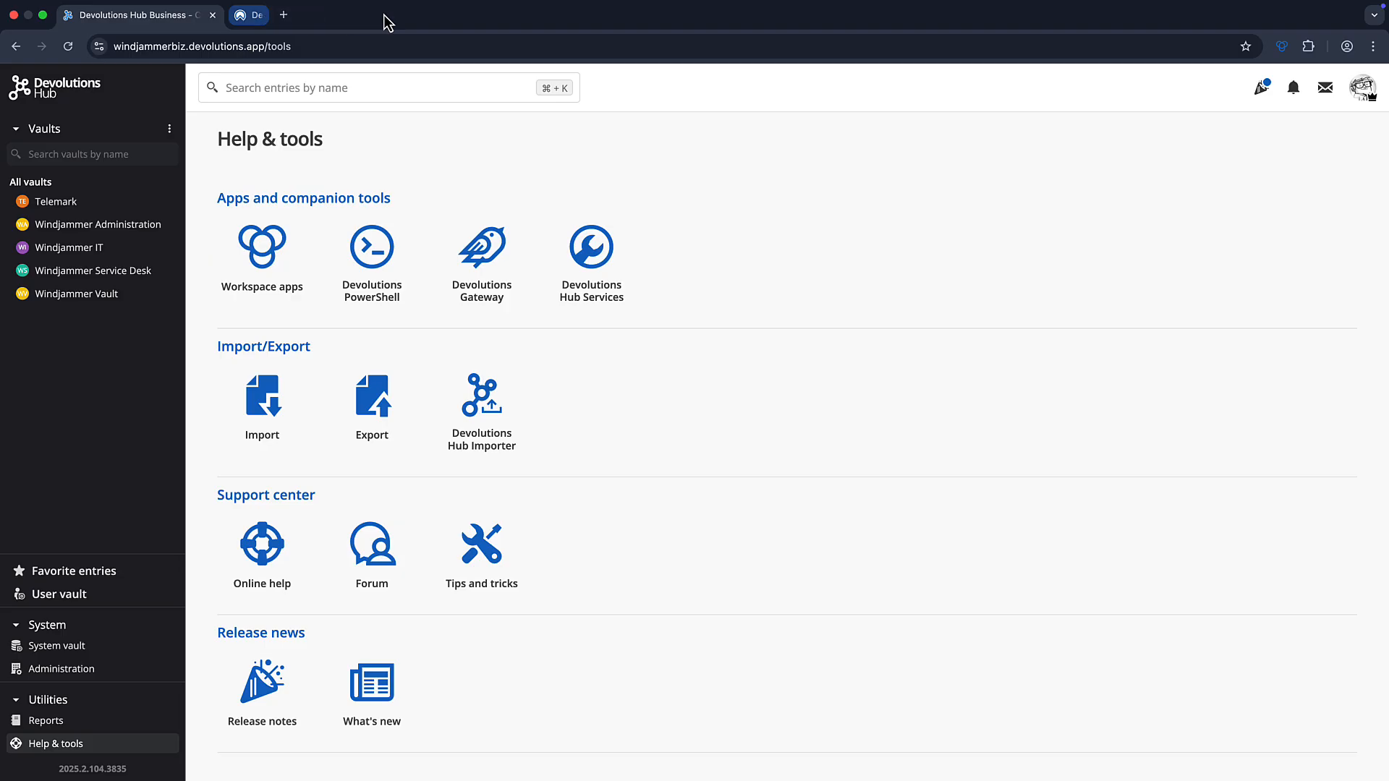
{"action": "left_click", "coordinate": [1281, 47]}
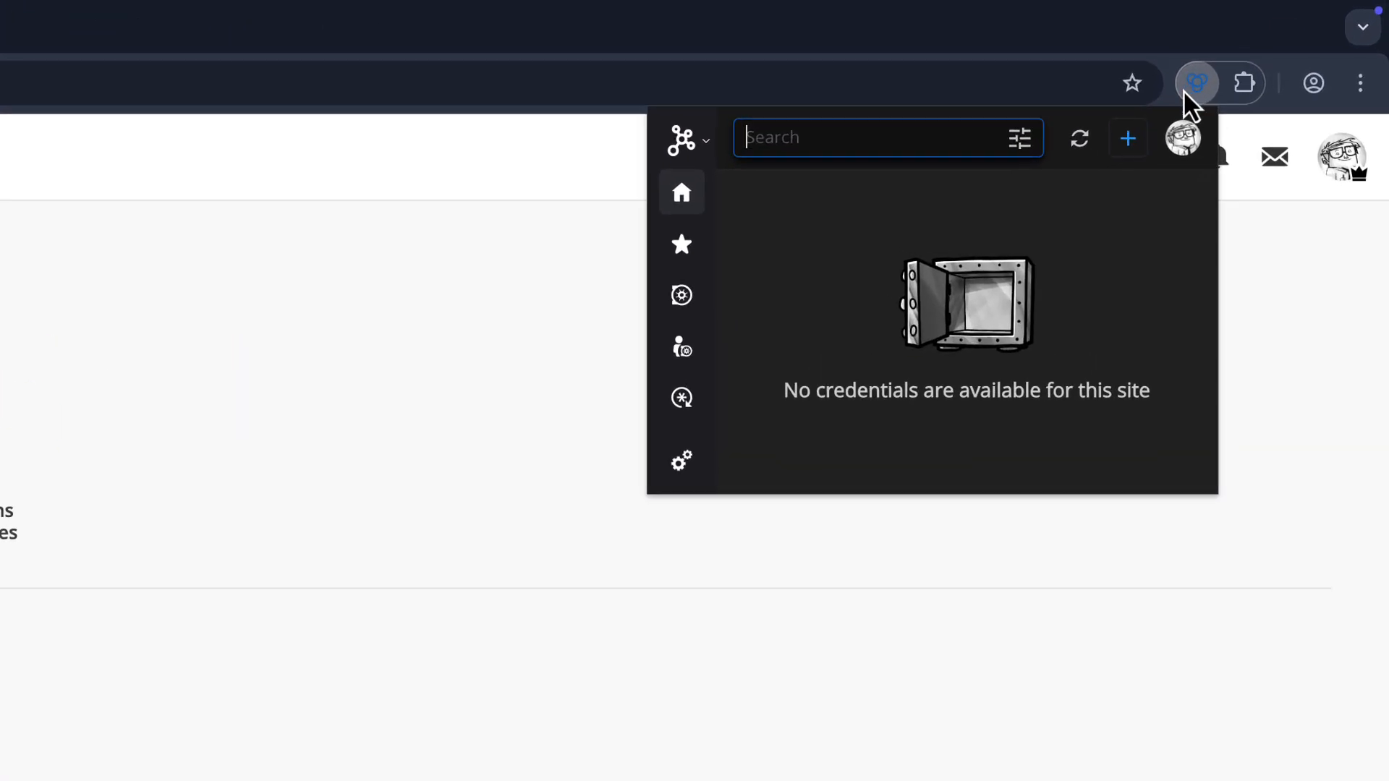
Select all five Hub vaults for sync and show the User vault's Microsoft 365 entry
{"action": "left_click", "coordinate": [664, 307]}
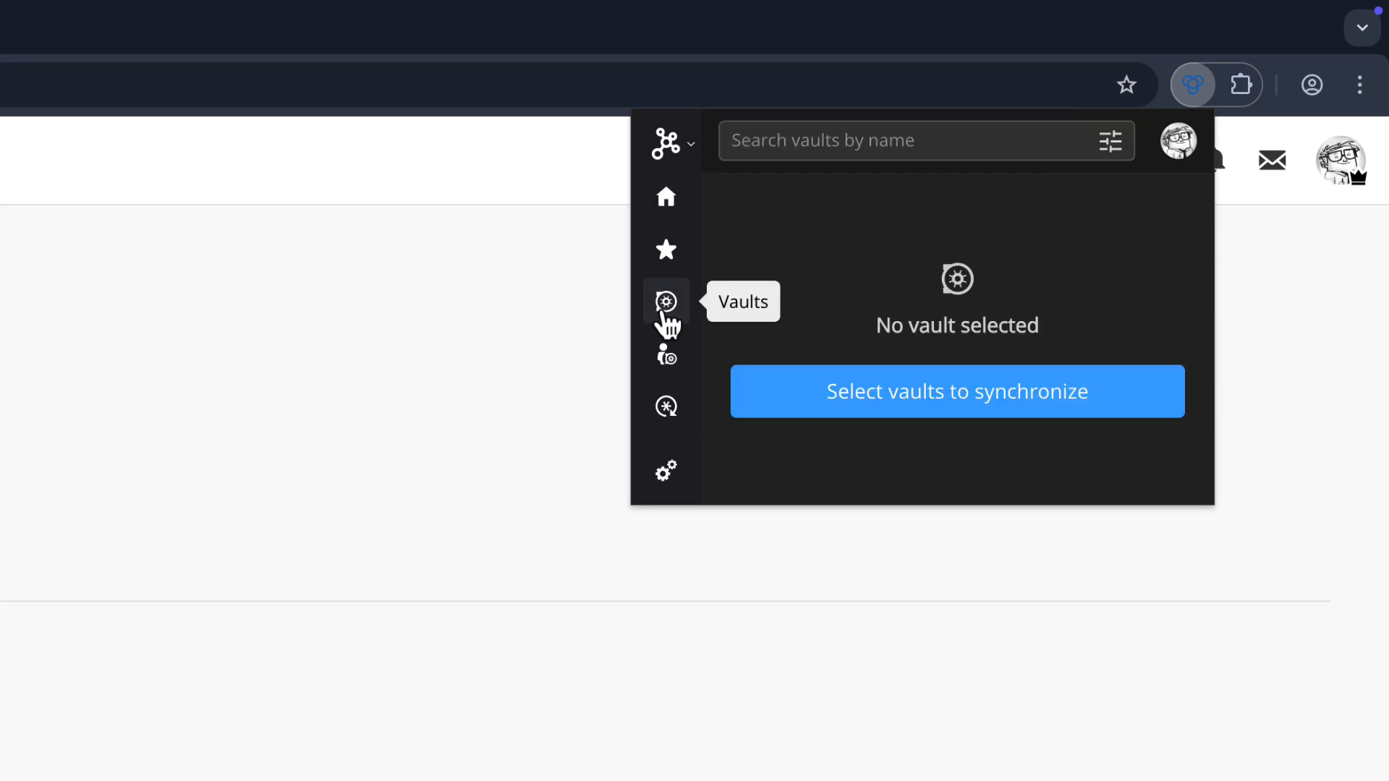
{"action": "left_click", "coordinate": [936, 396]}
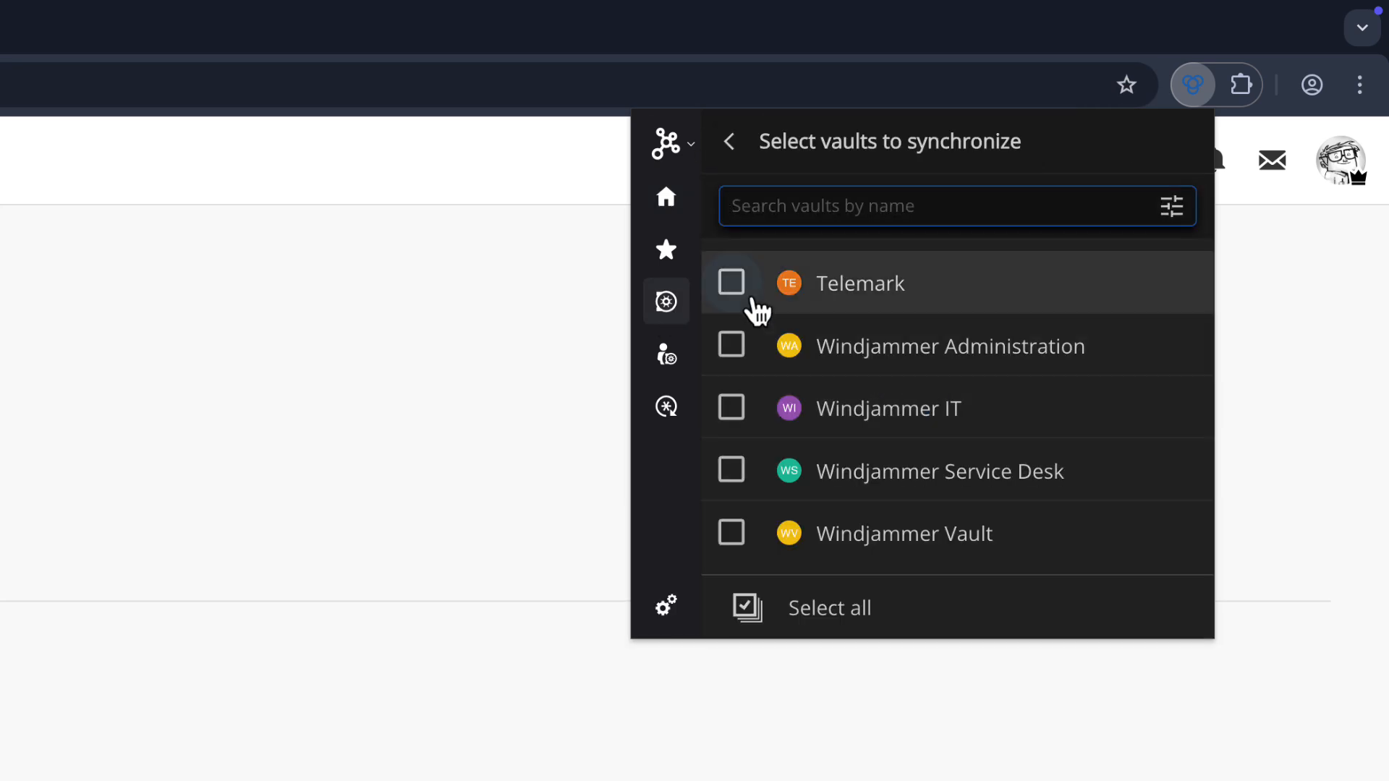
{"action": "left_click", "coordinate": [799, 628]}
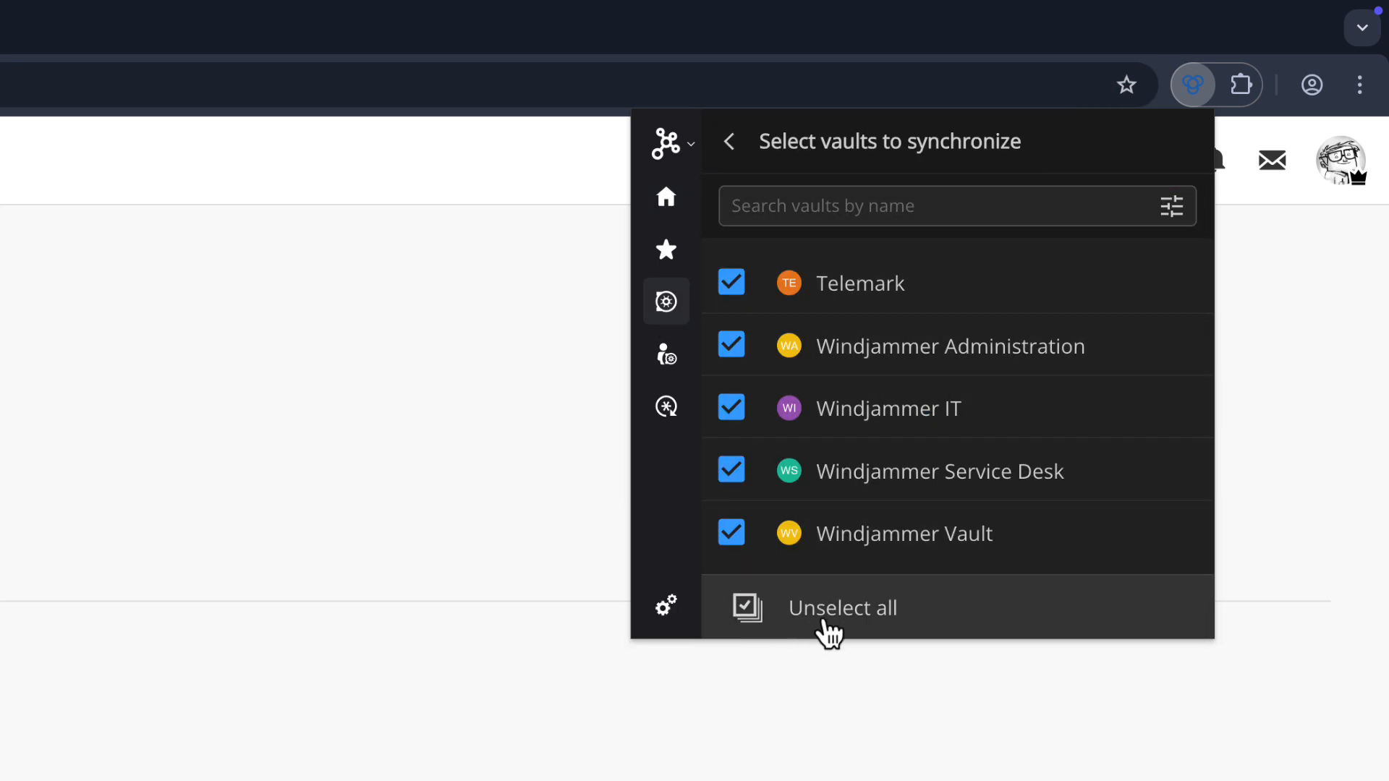
{"action": "left_click", "coordinate": [664, 369]}
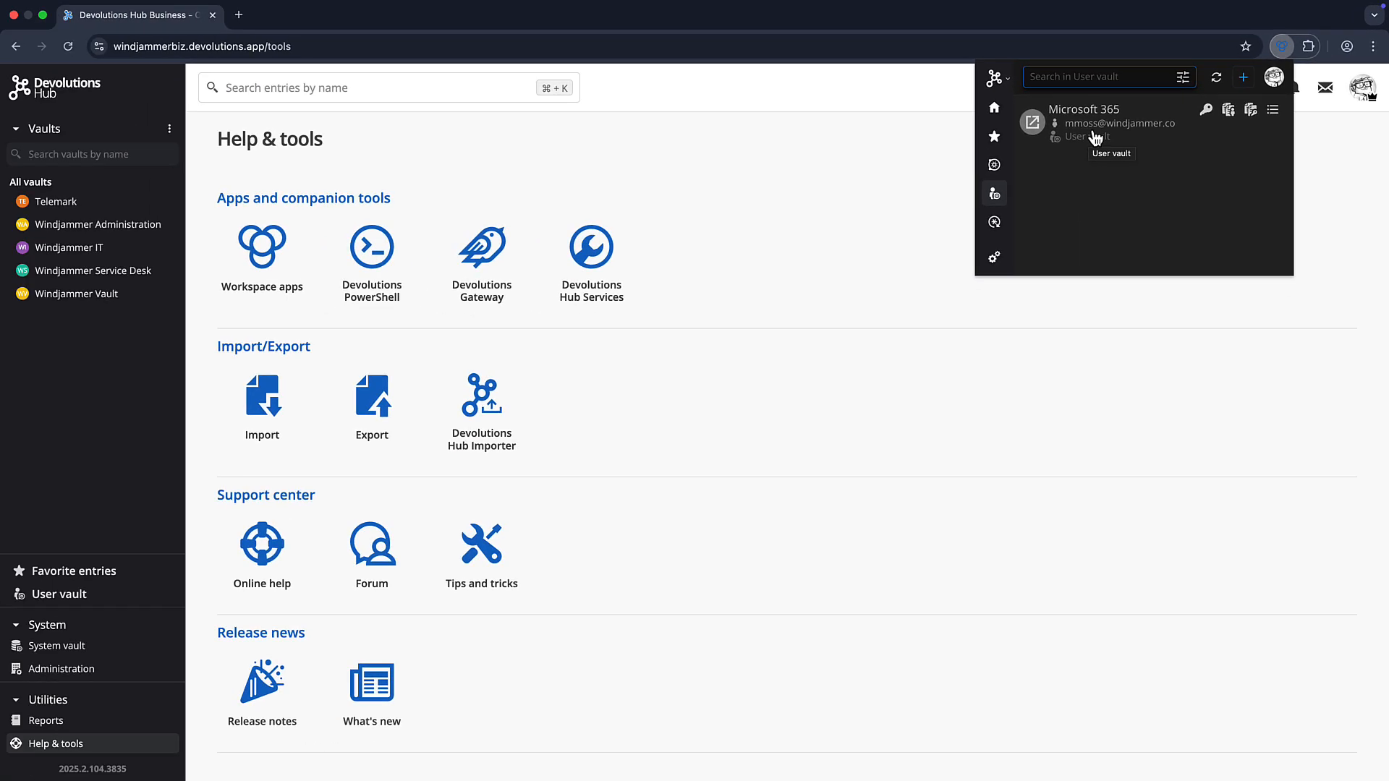
Sign in to Atlassian with the account e-mail and password
{"action": "left_click", "coordinate": [1096, 137]}
{"action": "left_click", "coordinate": [1122, 93]}
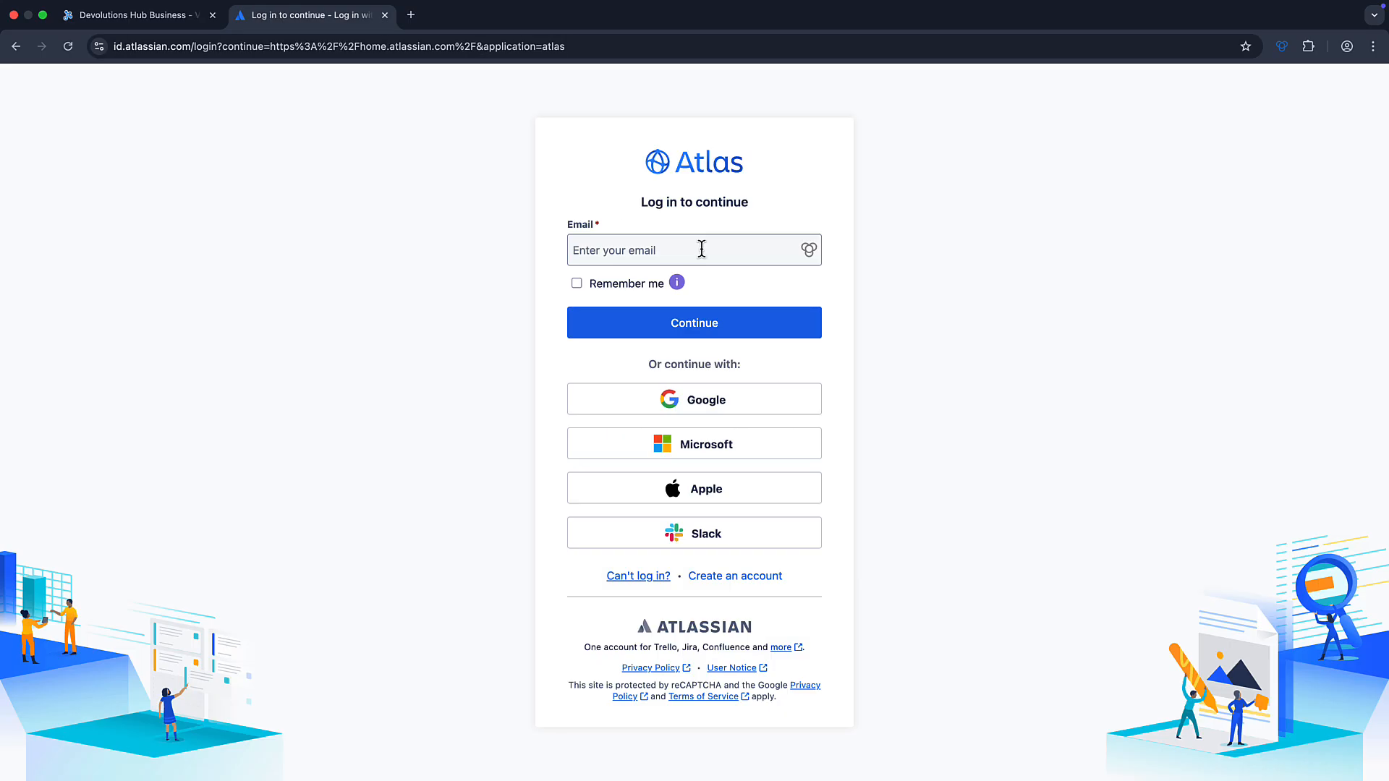
{"action": "left_click", "coordinate": [634, 248]}
{"action": "left_click", "coordinate": [664, 330]}
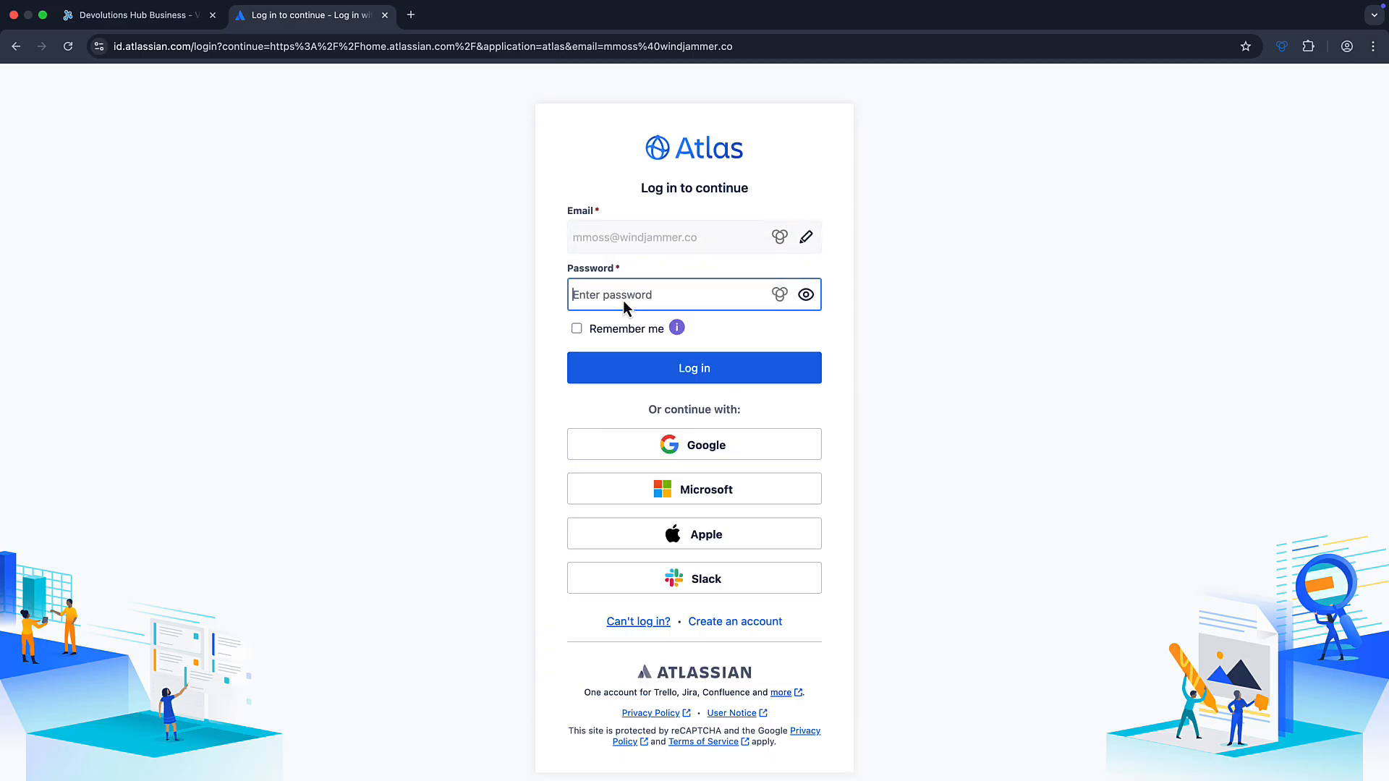
{"action": "left_click", "coordinate": [661, 368]}
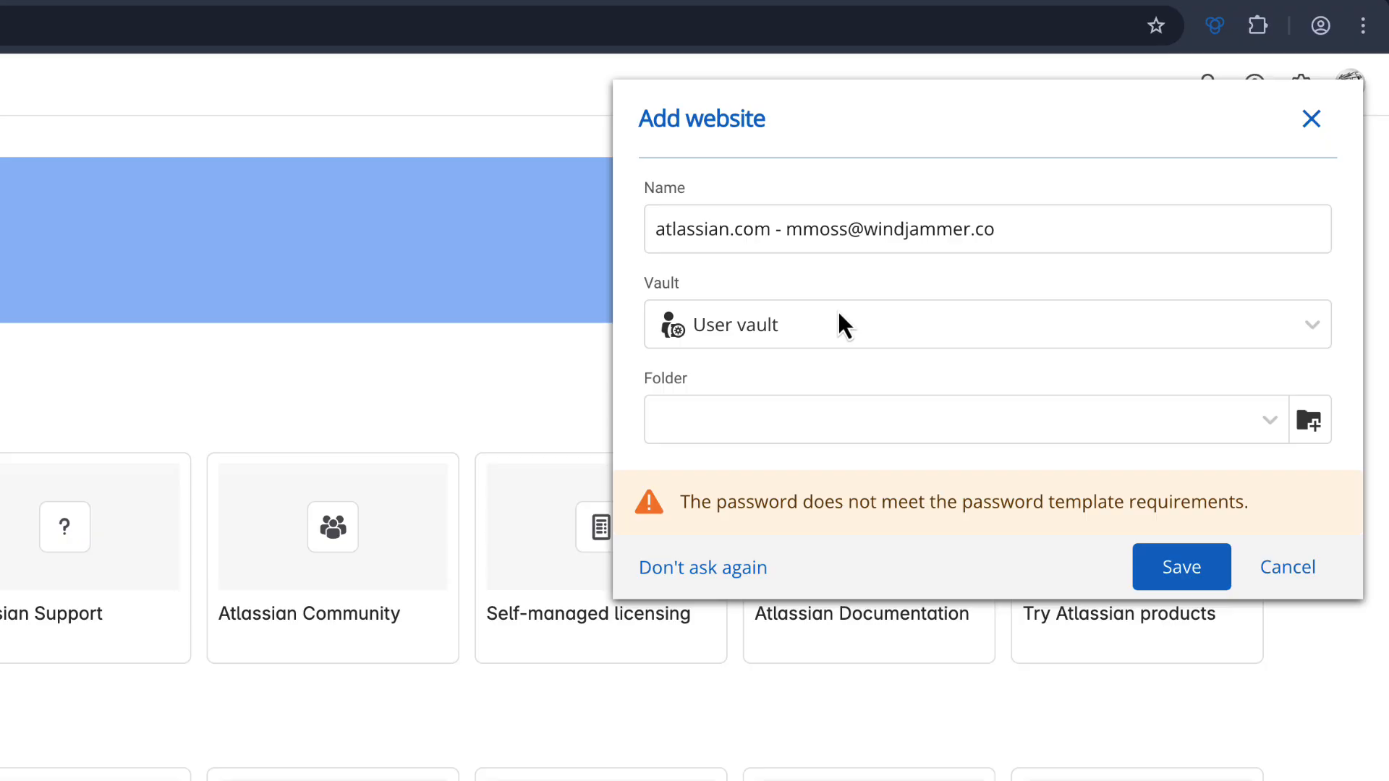
Save the Atlassian login as an atlassian.com website entry in the User vault
{"action": "left_click", "coordinate": [839, 318]}
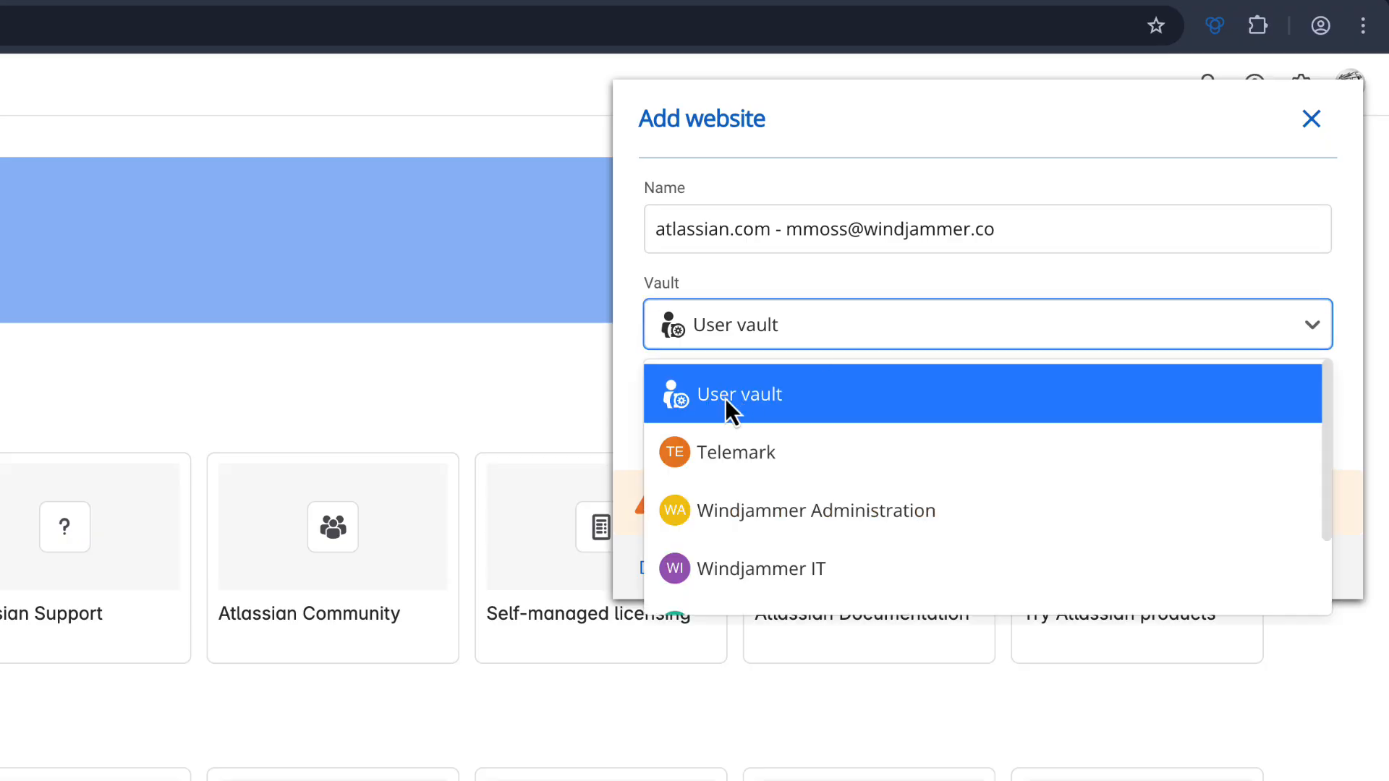
{"action": "scroll", "coordinate": [766, 579], "scroll_direction": "down", "scroll_amount": 1}
{"action": "scroll", "coordinate": [767, 579], "scroll_direction": "up", "scroll_amount": 1}
{"action": "left_click", "coordinate": [741, 405]}
{"action": "left_click", "coordinate": [1221, 473]}
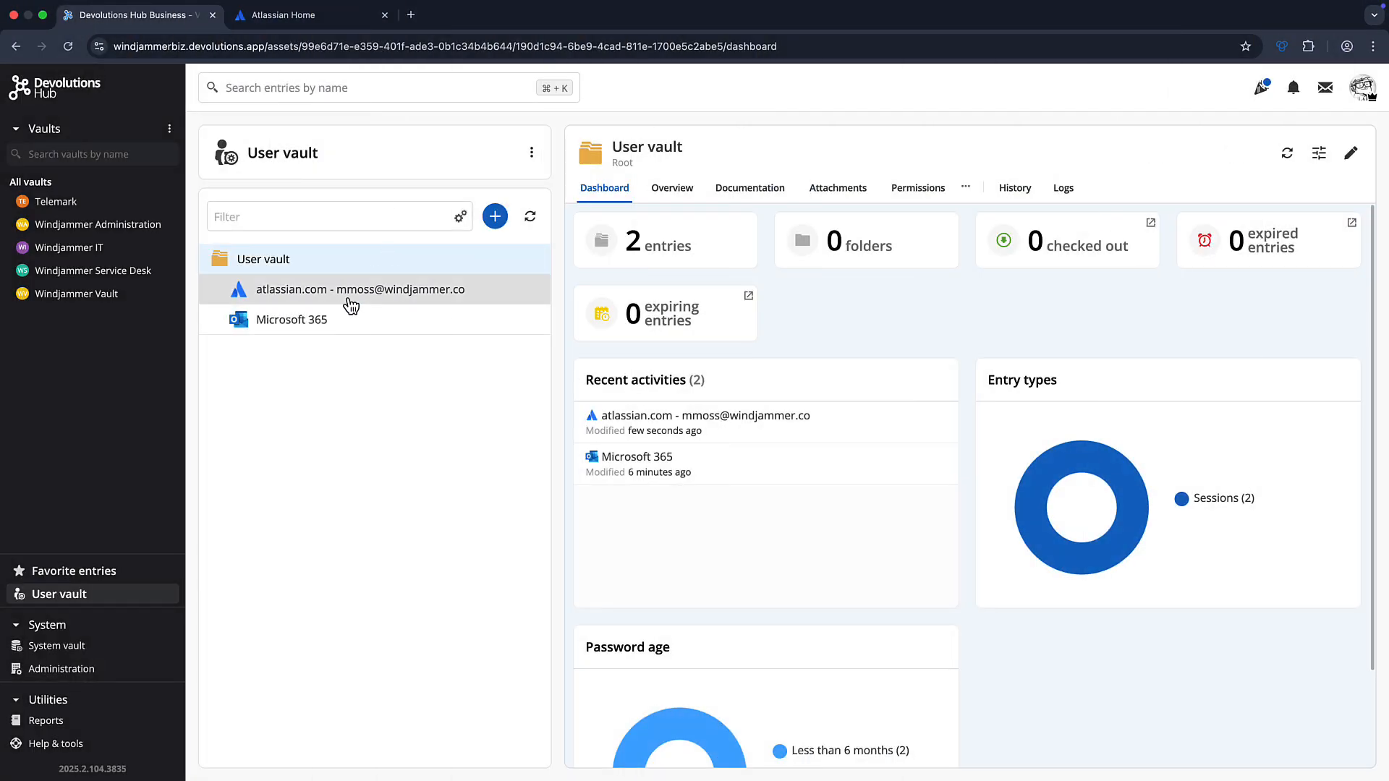
{"action": "left_click", "coordinate": [351, 304]}
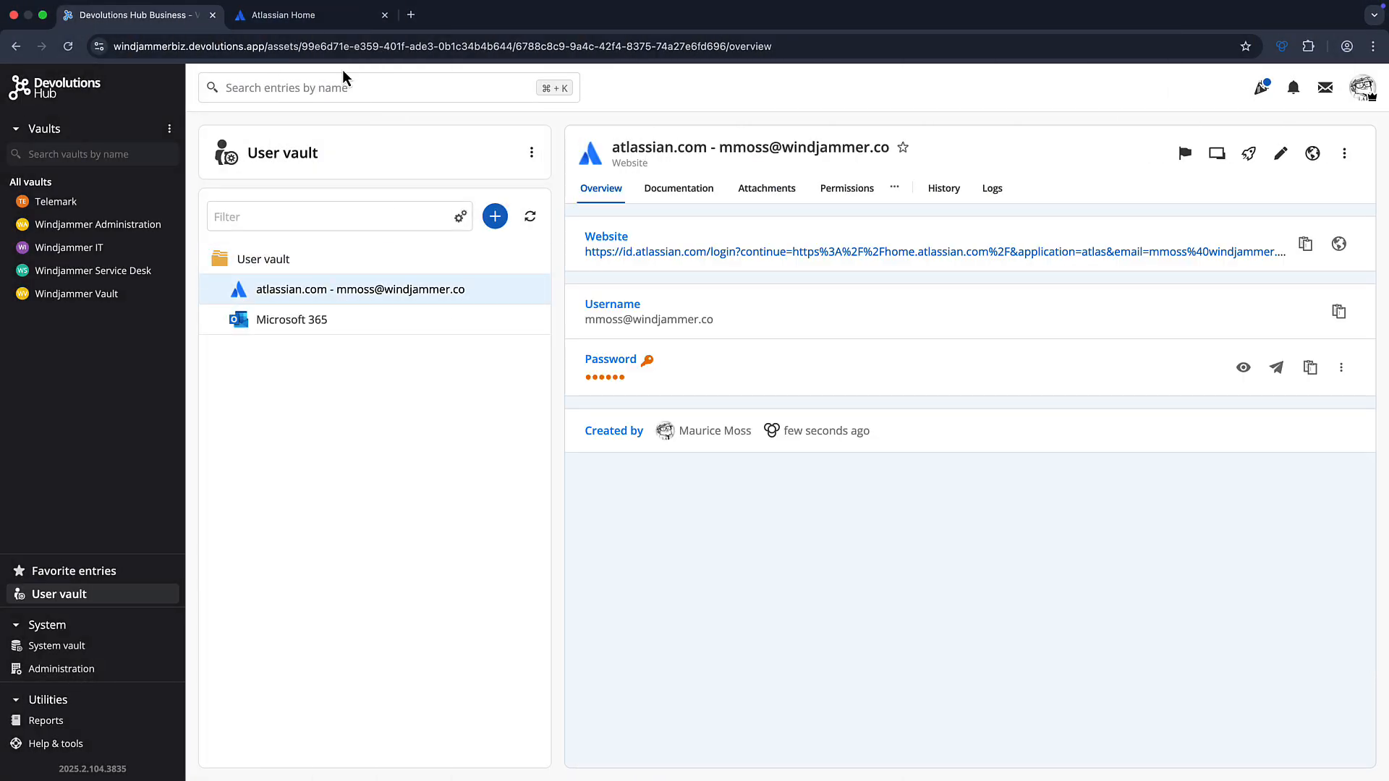
Log out of Atlassian from the account menu and return to its login page
{"action": "left_click", "coordinate": [311, 16]}
{"action": "left_click", "coordinate": [1364, 82]}
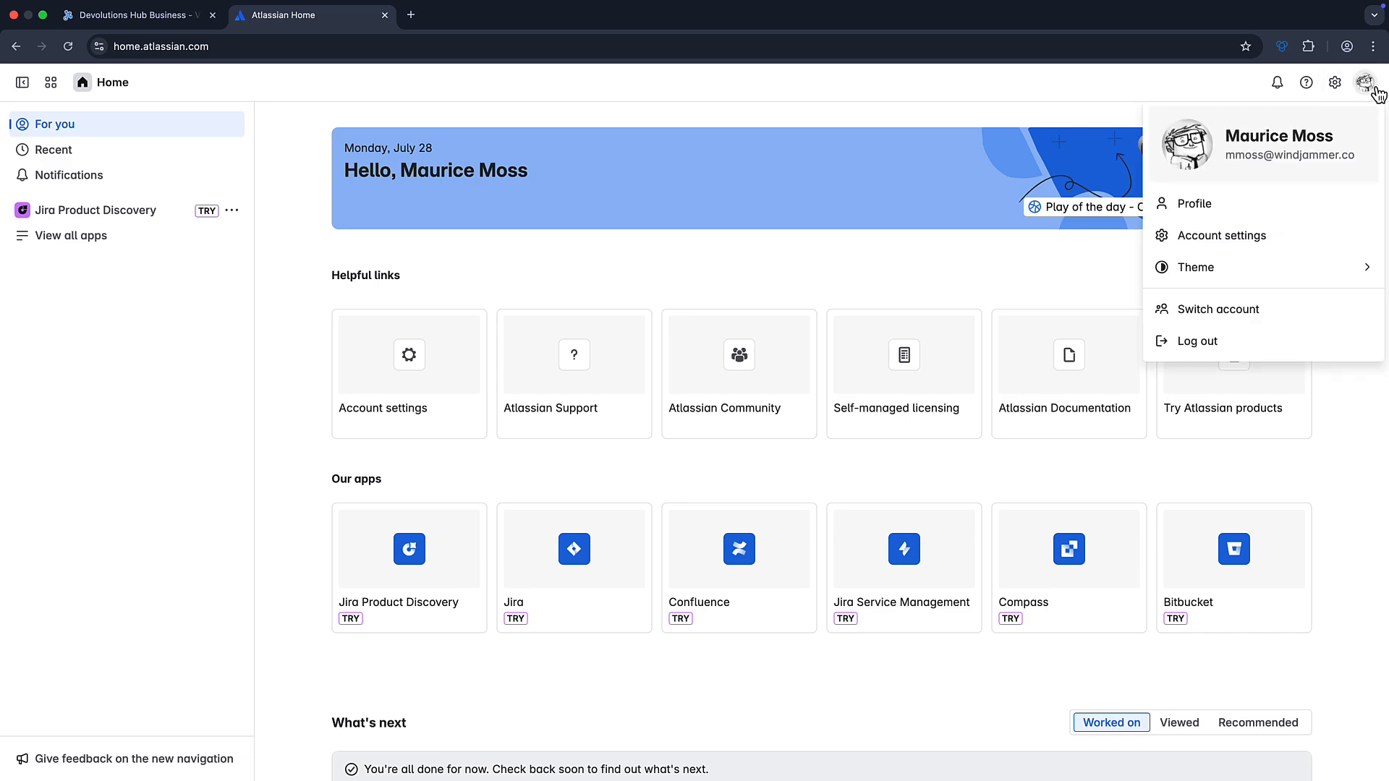
{"action": "left_click", "coordinate": [1205, 343]}
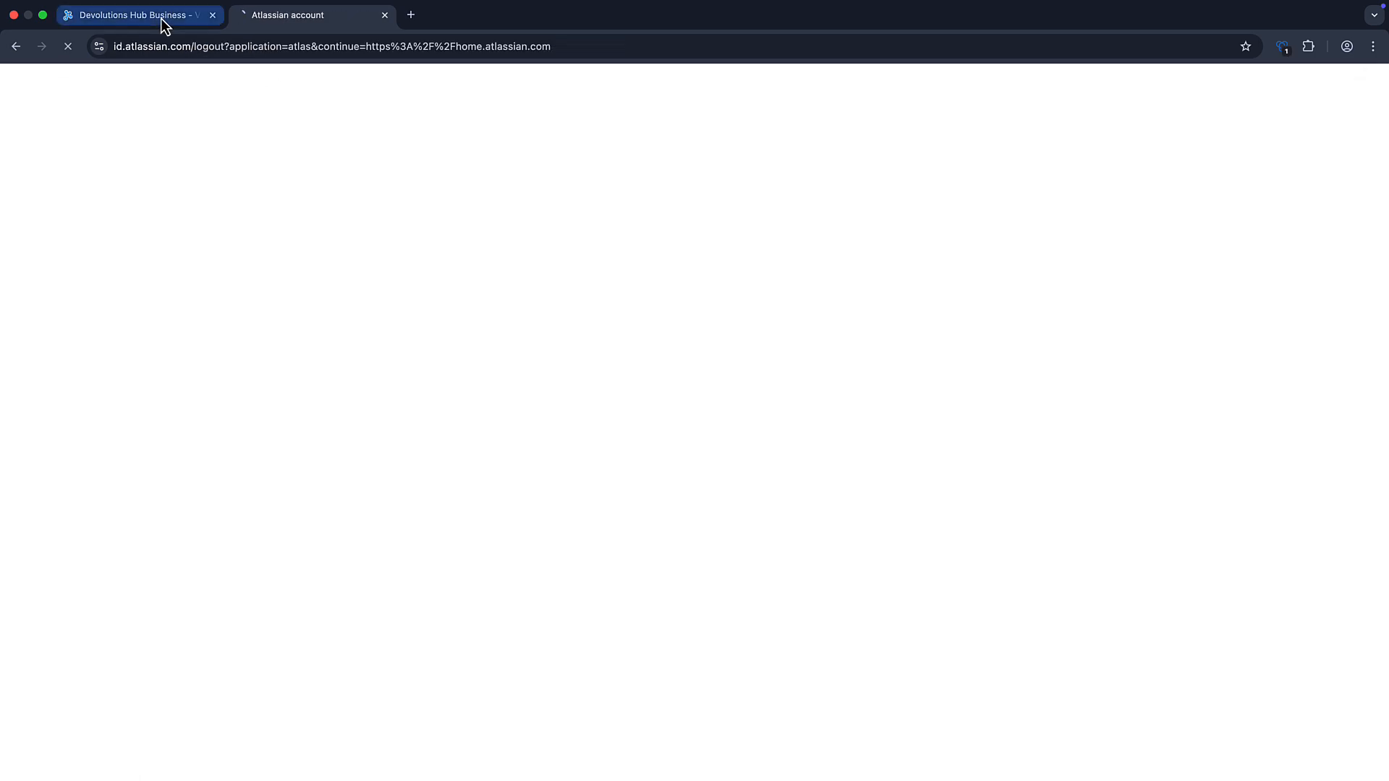
{"action": "left_click", "coordinate": [161, 19]}
{"action": "left_click", "coordinate": [310, 17]}
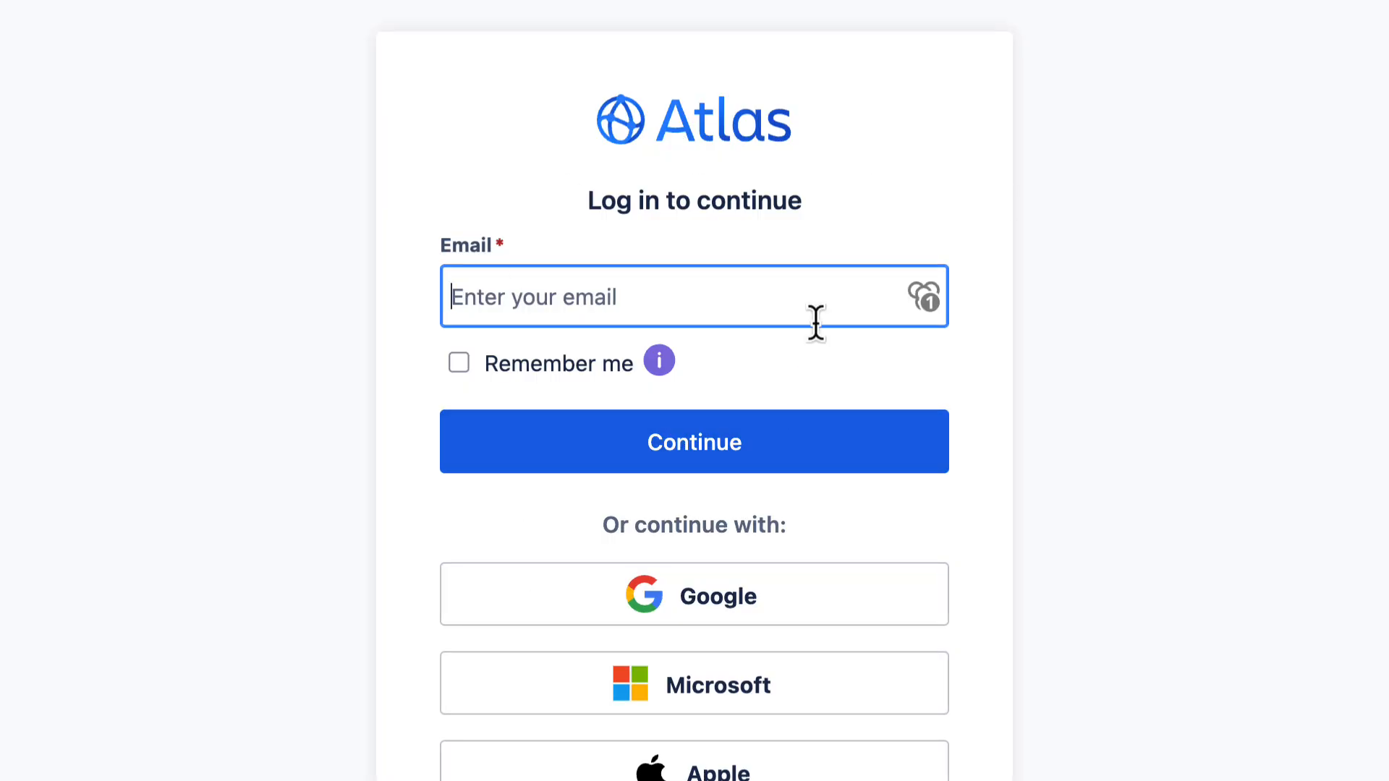
Autofill the Atlassian login from the saved atlassian.com entry and log in
{"action": "left_click", "coordinate": [928, 301]}
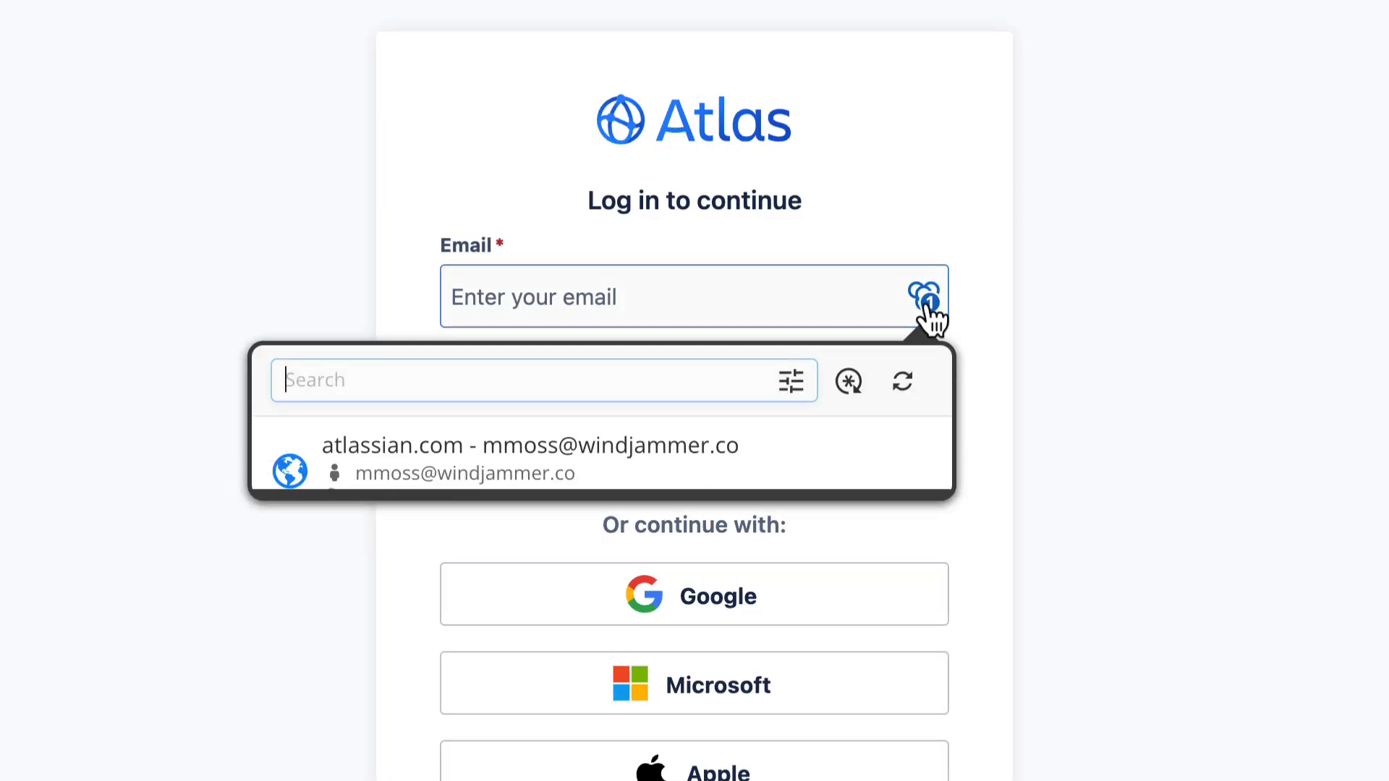
{"action": "left_click", "coordinate": [447, 476]}
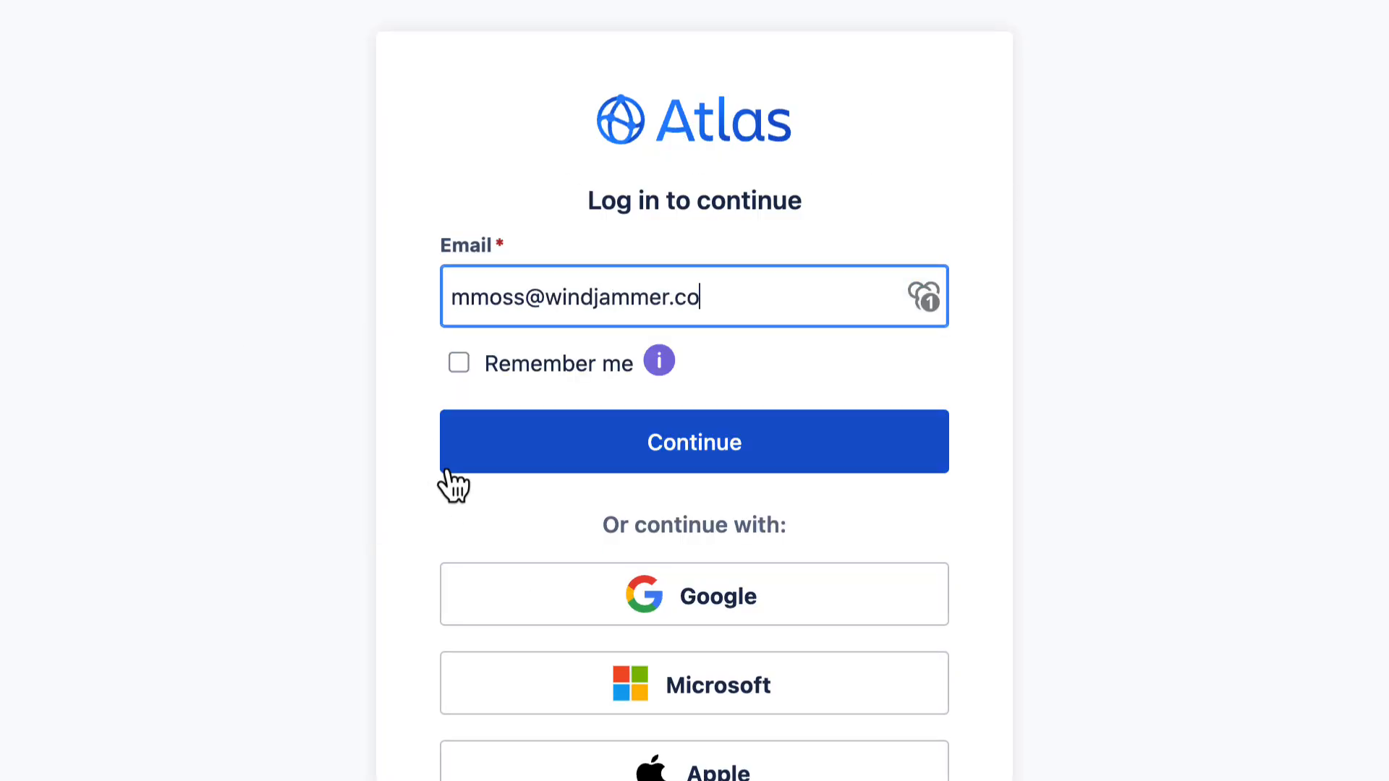
{"action": "left_click", "coordinate": [662, 454]}
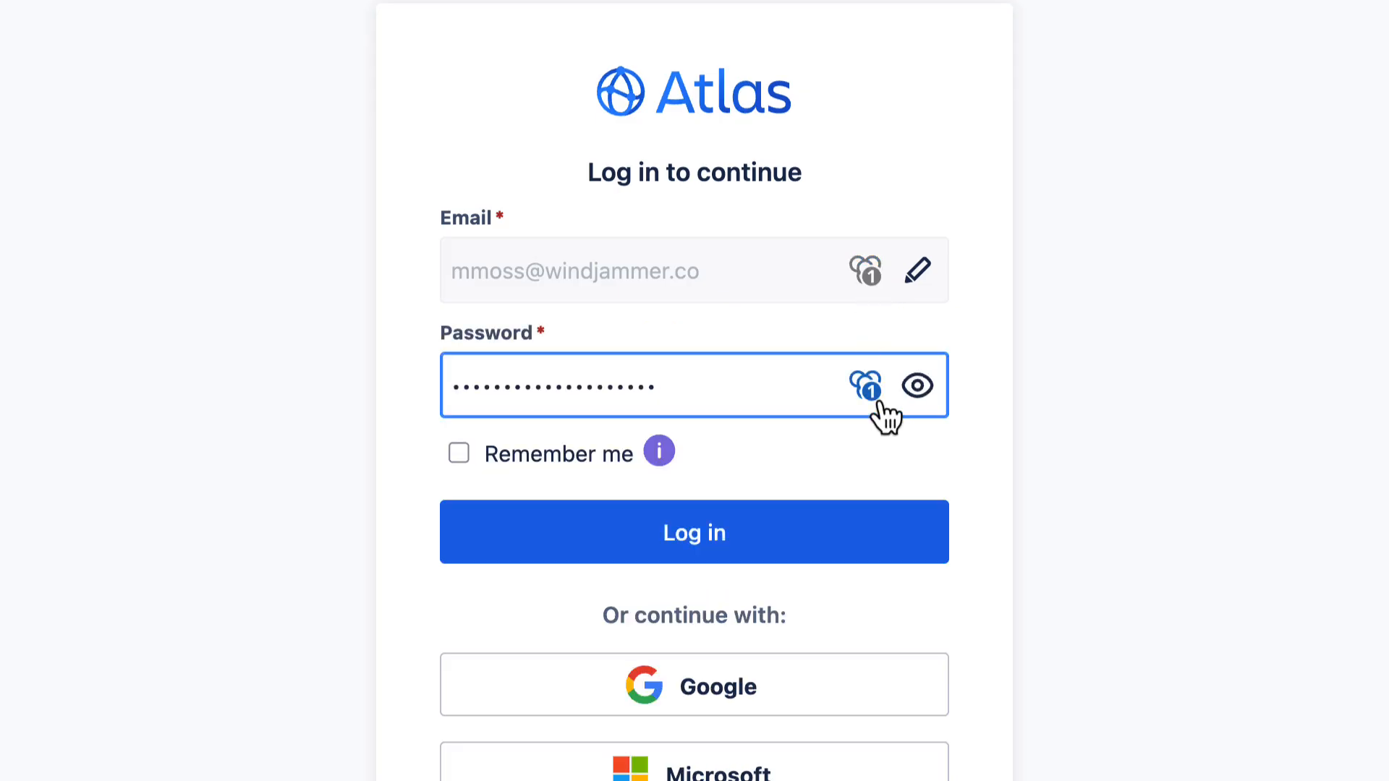
{"action": "left_click", "coordinate": [688, 544]}
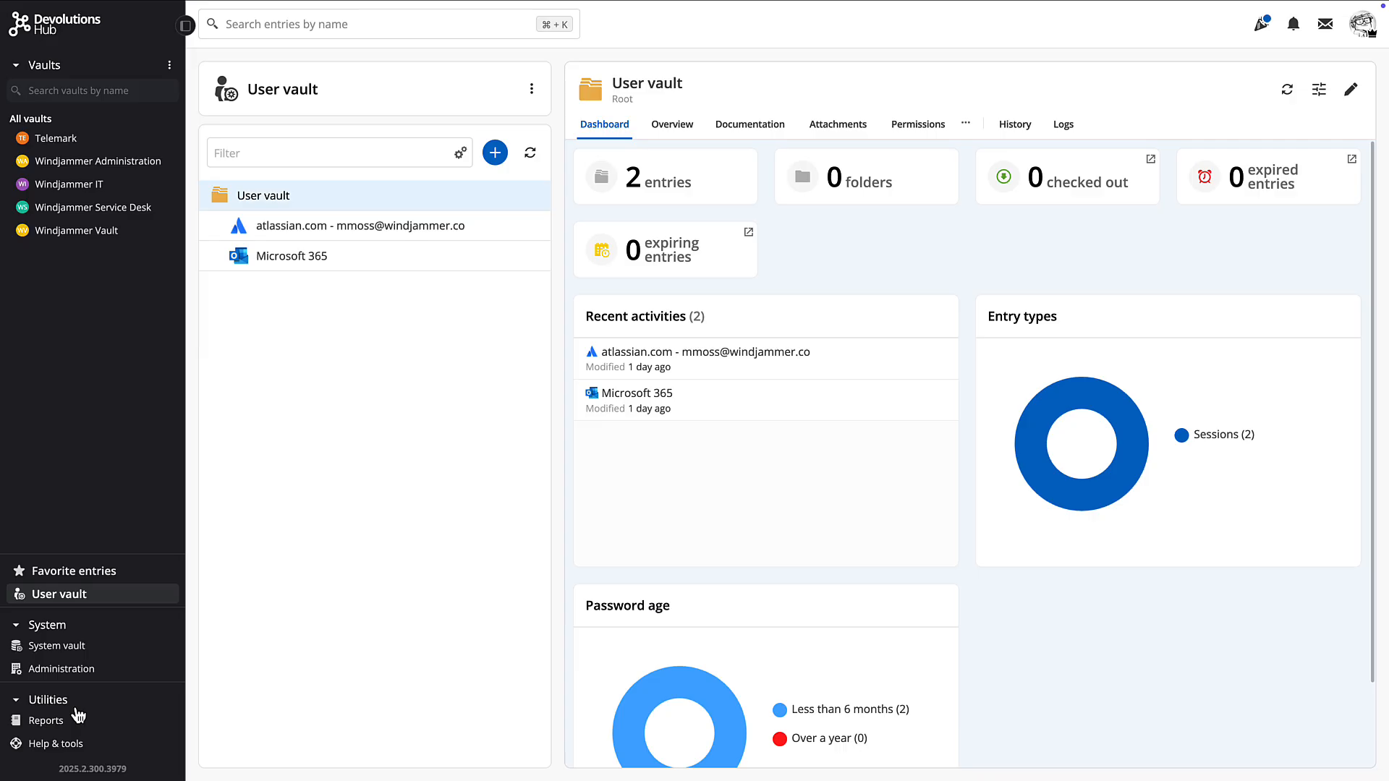
Start a KeePass (.csv) import in Help & tools and add KeePass Database.csv
{"action": "left_click", "coordinate": [65, 752]}
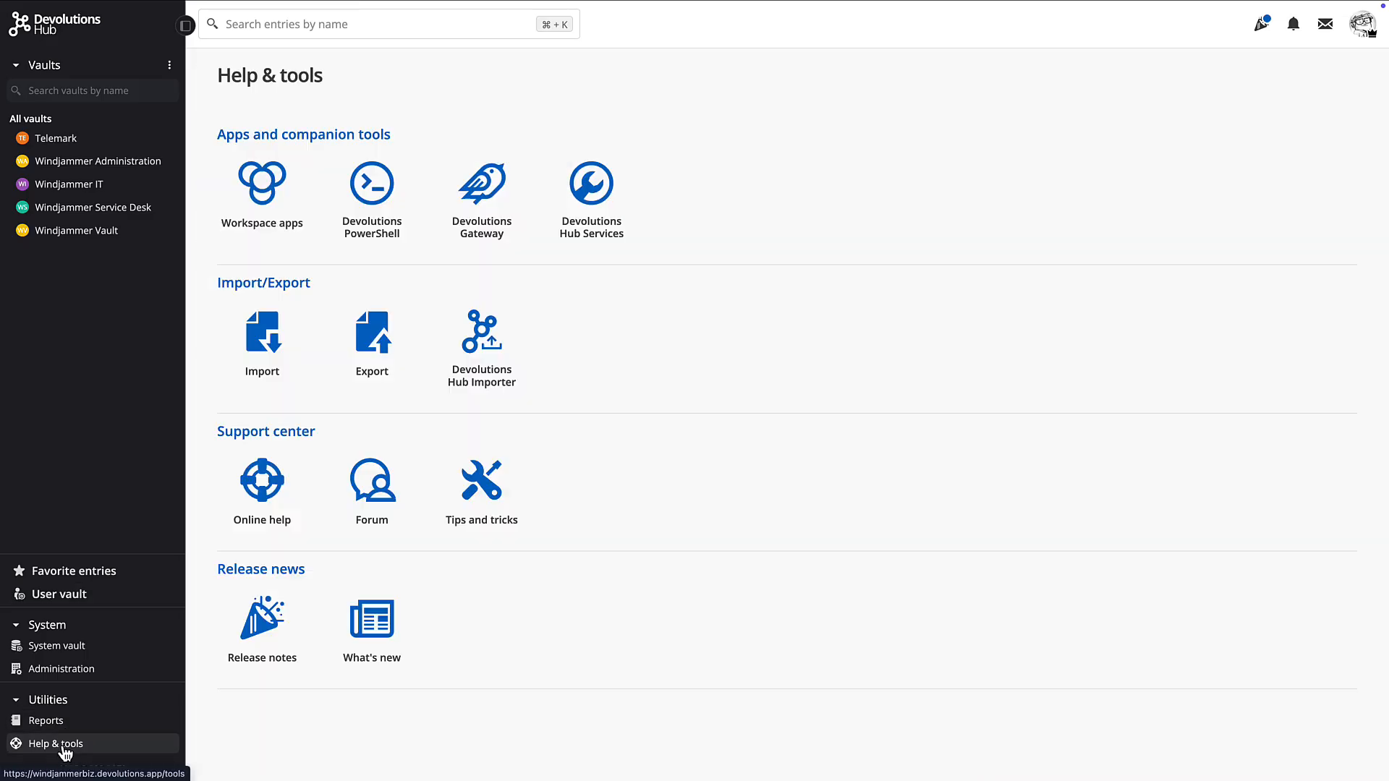
{"action": "left_click", "coordinate": [259, 354]}
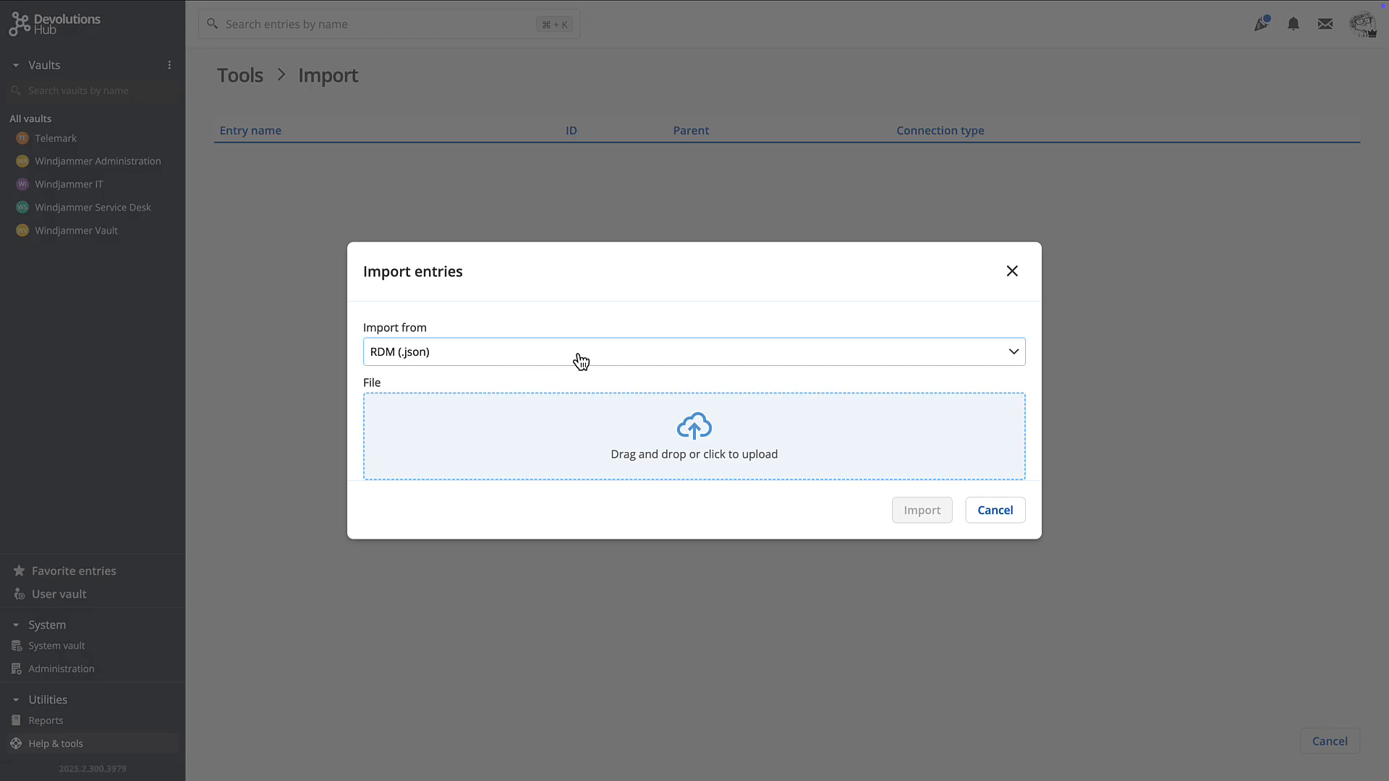
{"action": "left_click", "coordinate": [581, 361]}
{"action": "left_click", "coordinate": [429, 479]}
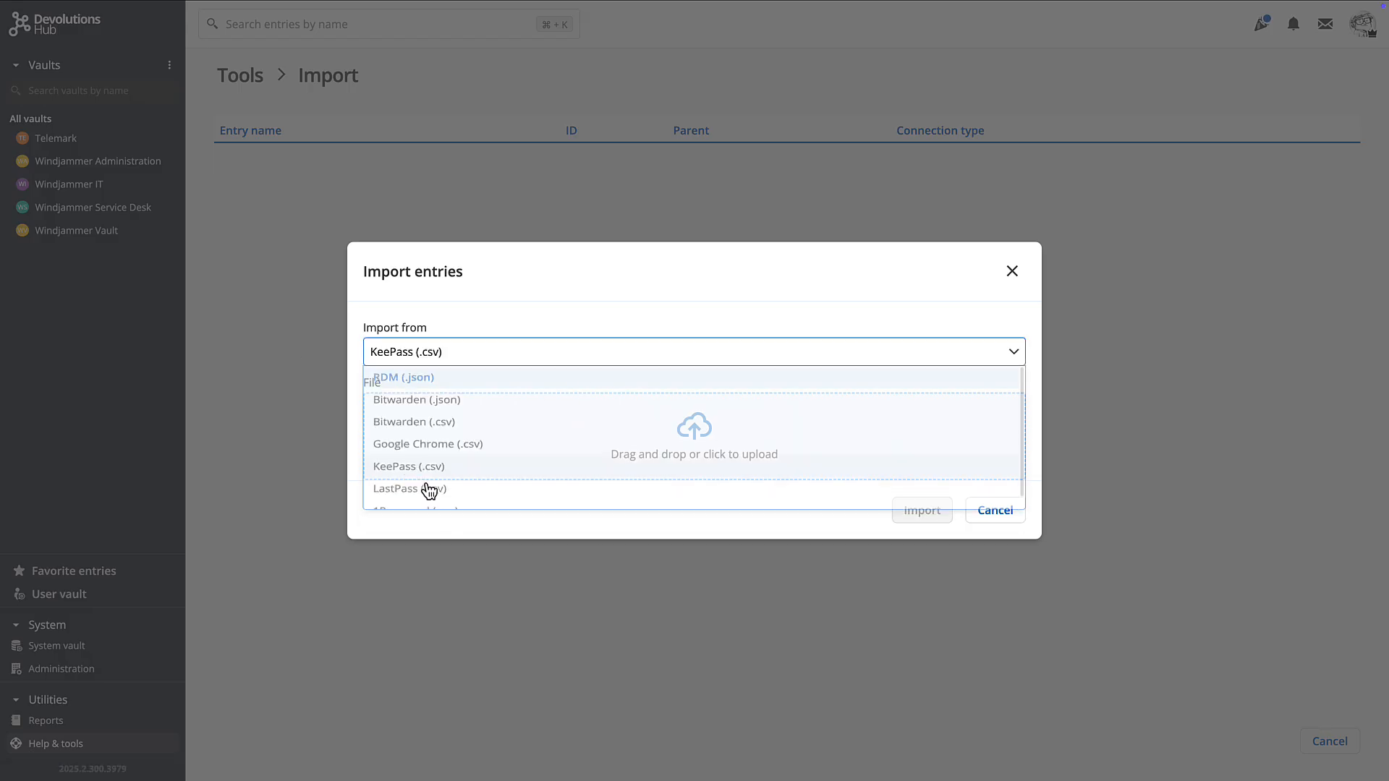
{"action": "left_click_drag", "start_coordinate": [891, 687], "coordinate": [676, 465]}
Target a new KeePass Import folder in the User vault and preview the five entries
{"action": "left_click", "coordinate": [402, 449]}
{"action": "left_click", "coordinate": [458, 506]}
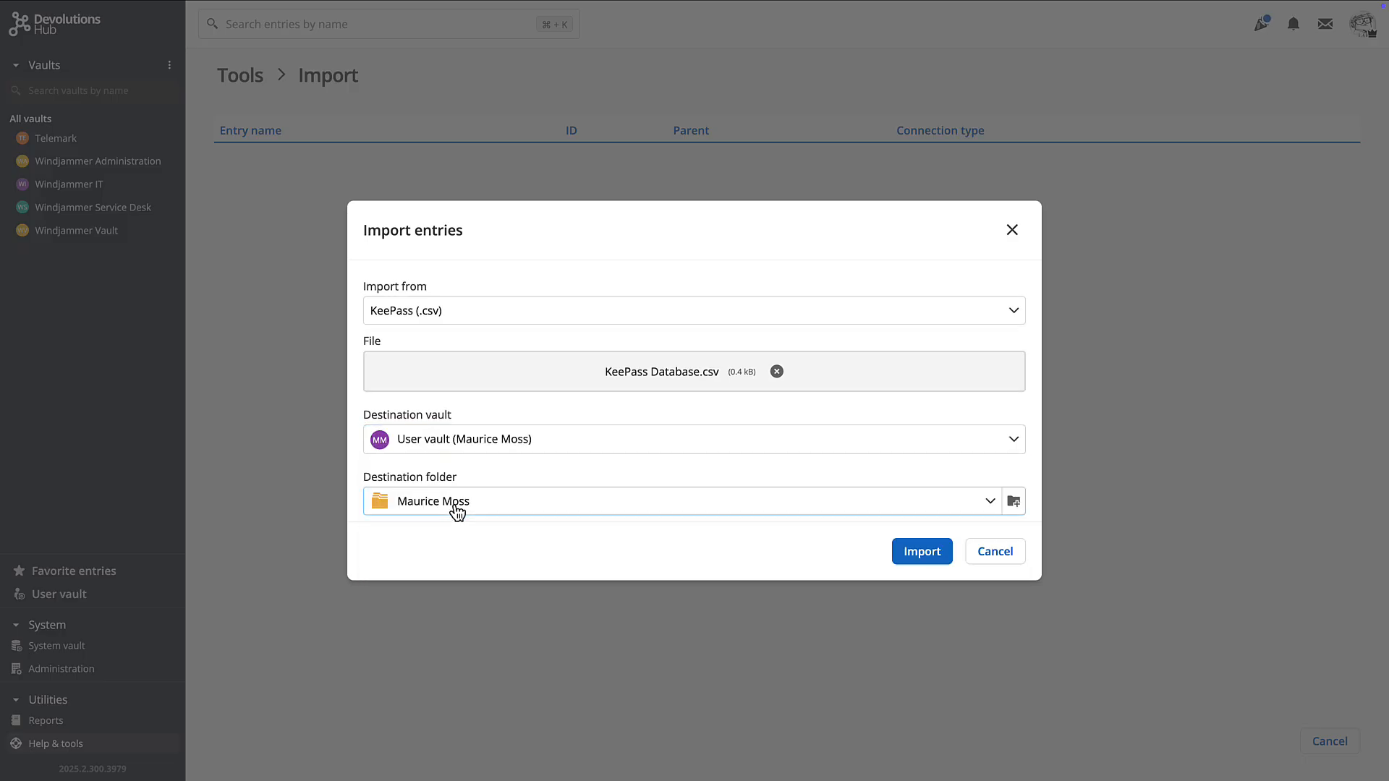
{"action": "left_click", "coordinate": [1014, 502]}
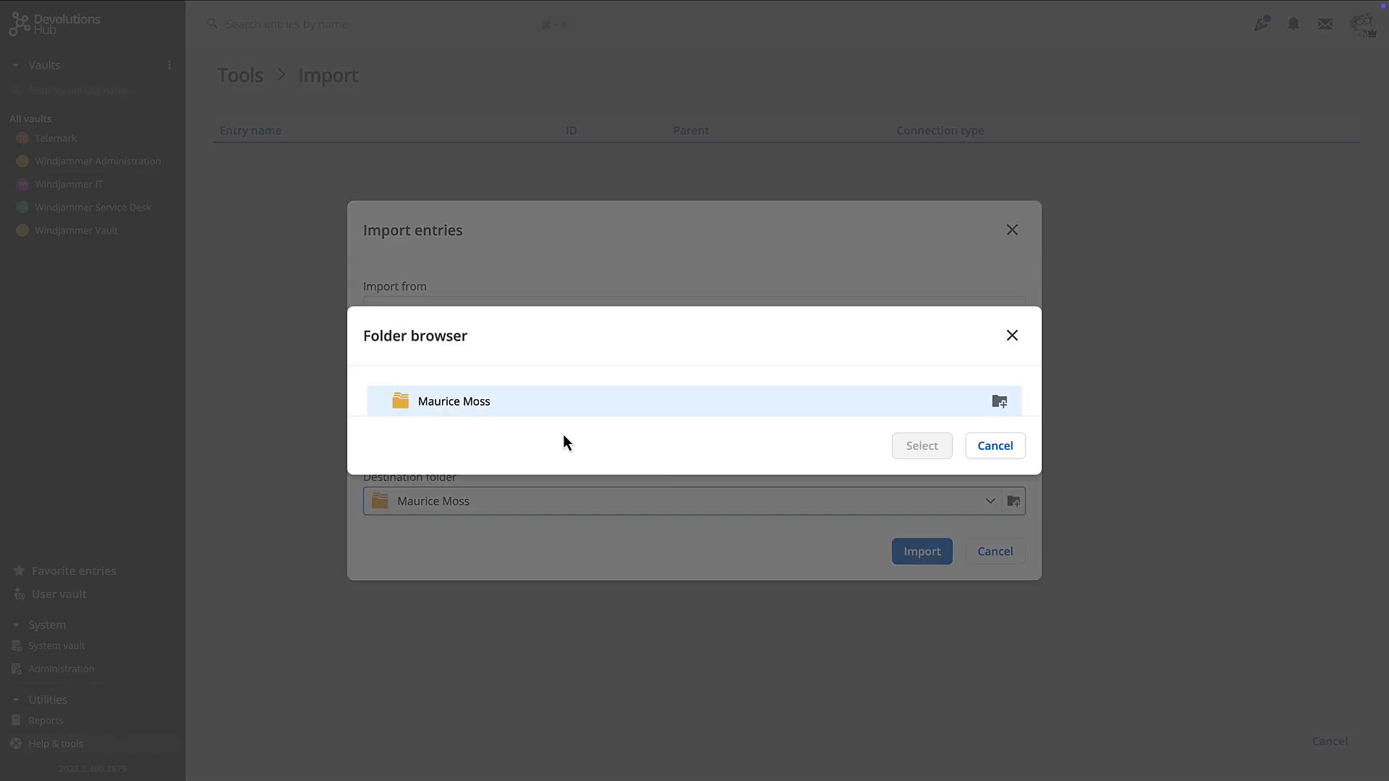
{"action": "left_click", "coordinate": [999, 402]}
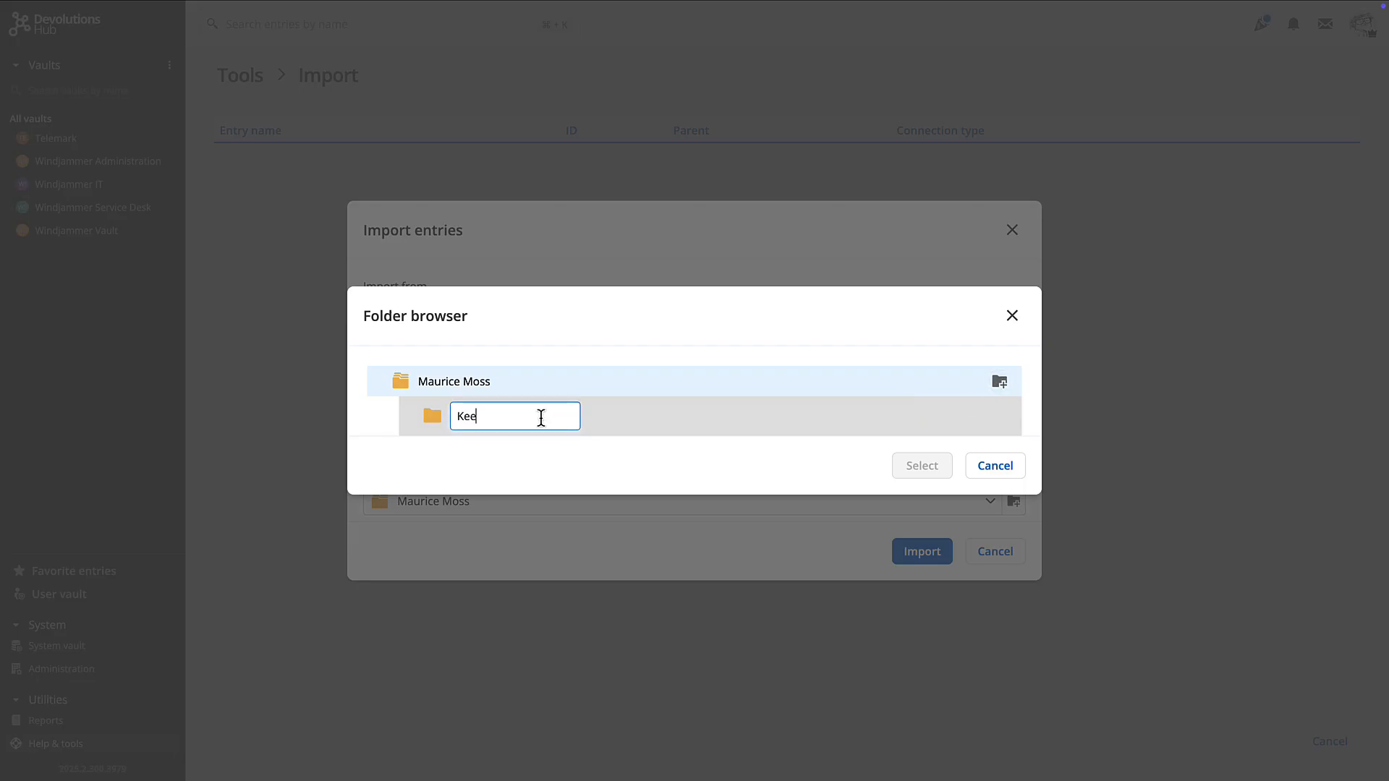
{"action": "key", "text": "Return"}
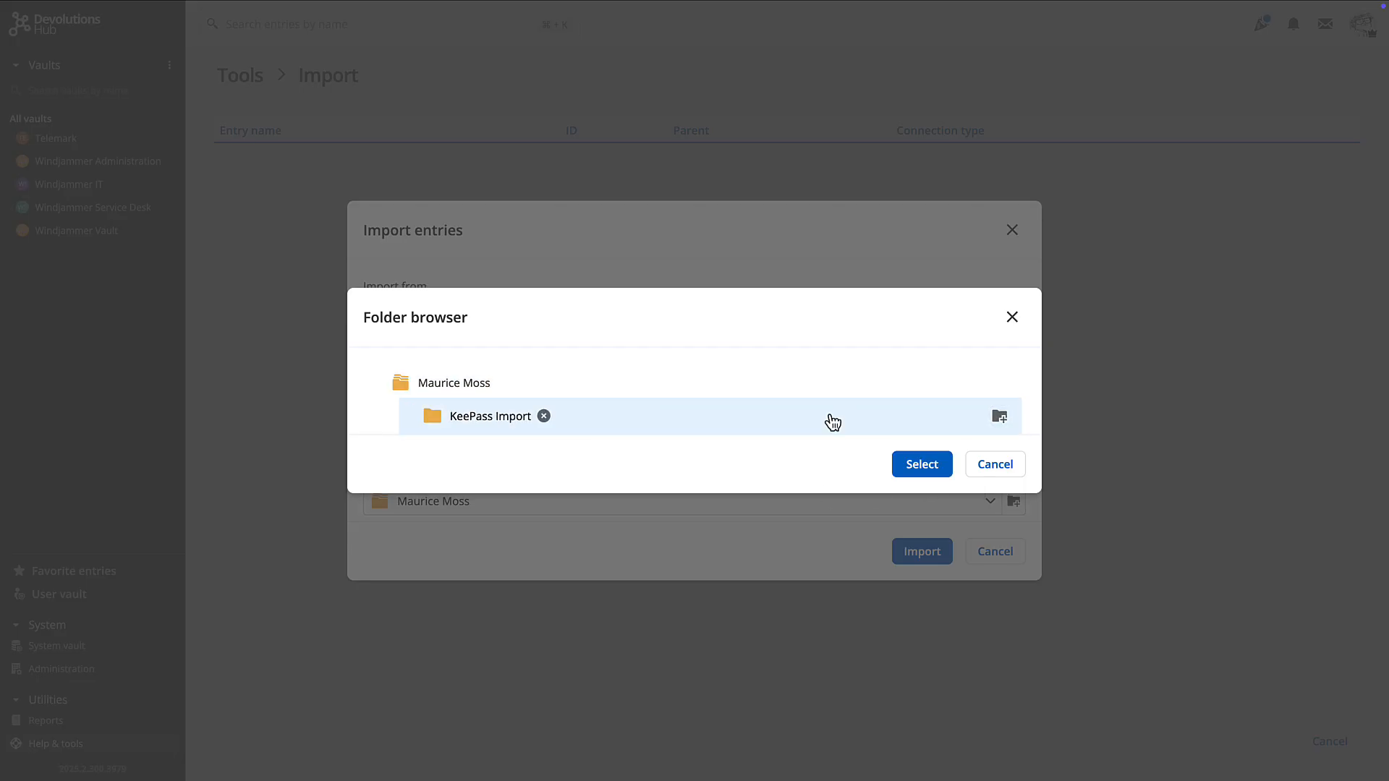
{"action": "left_click", "coordinate": [913, 465]}
{"action": "left_click", "coordinate": [918, 558]}
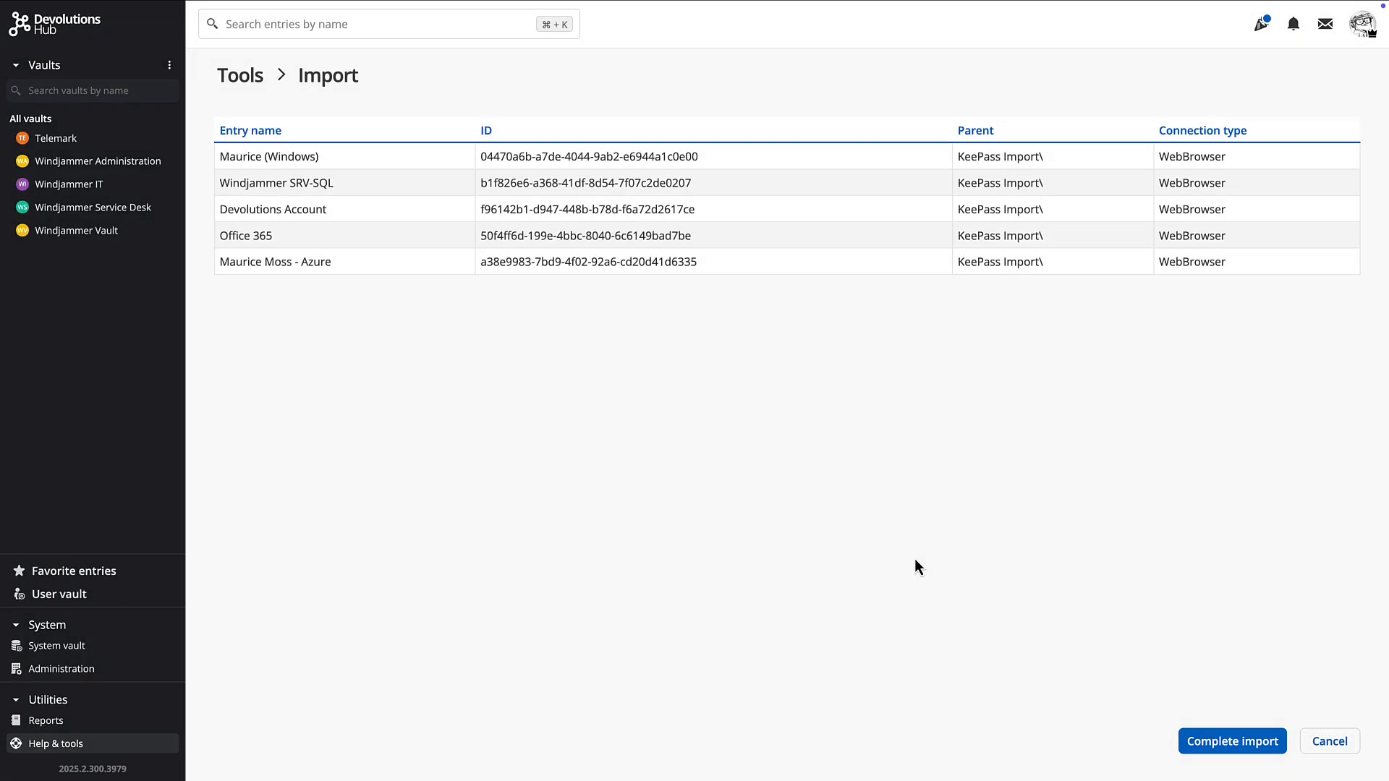
Complete the import, expand the KeePass Import folder and review the imported entries
{"action": "left_click", "coordinate": [1220, 743]}
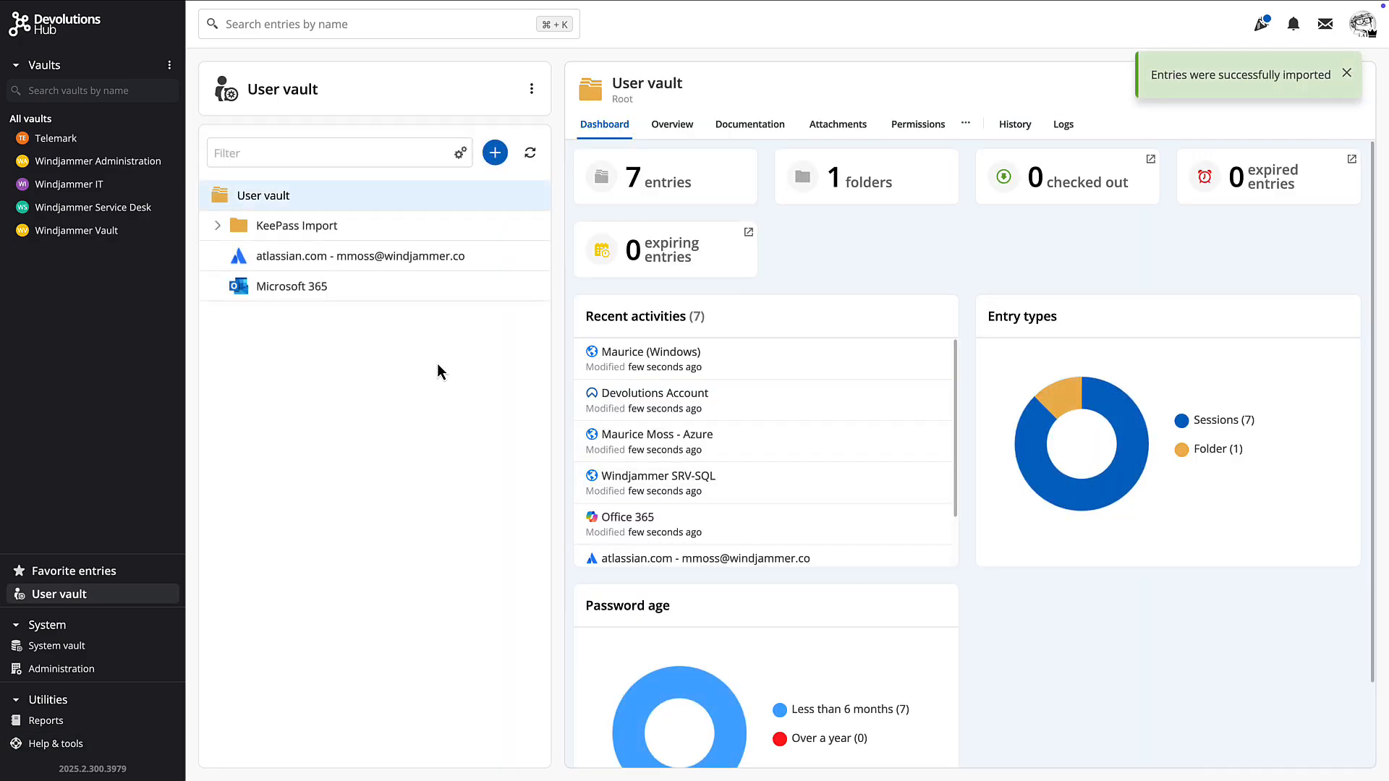
{"action": "left_click", "coordinate": [218, 226]}
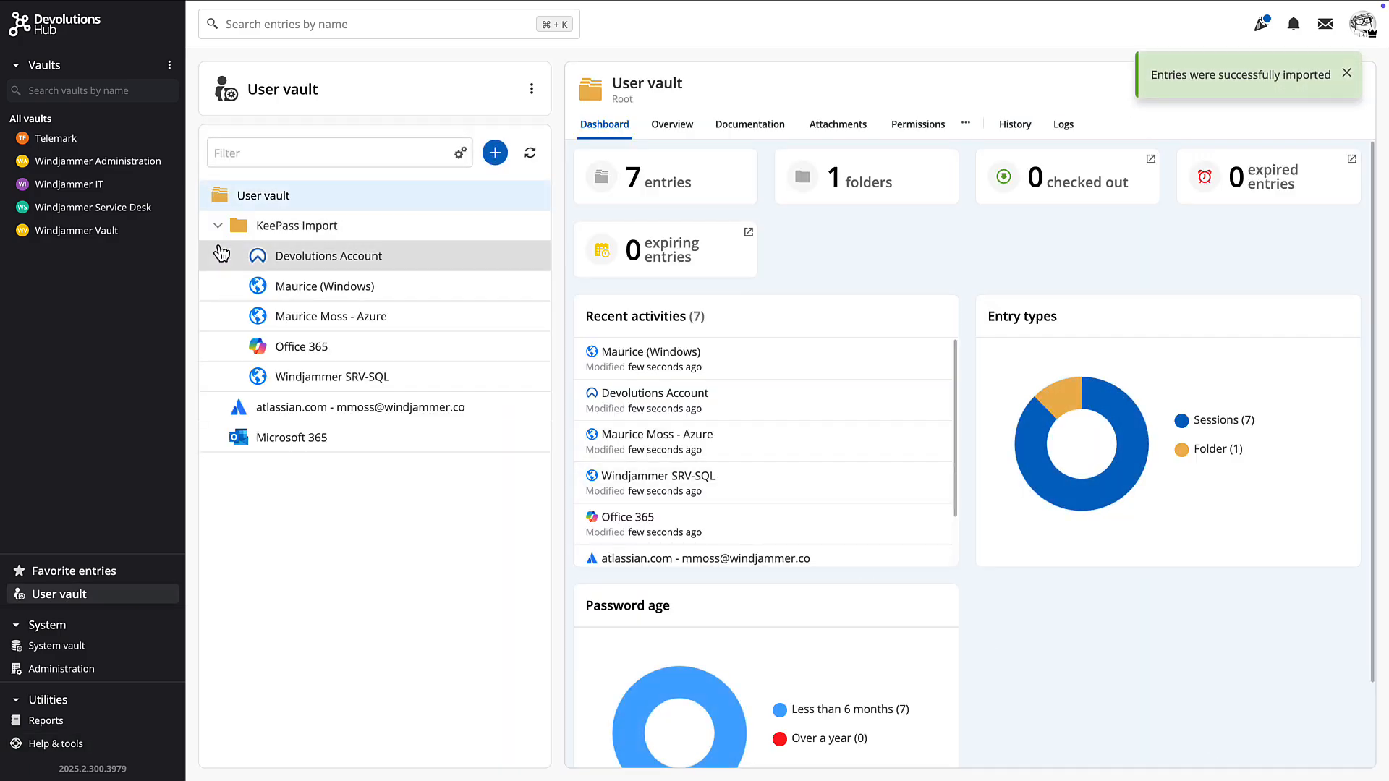
{"action": "left_click", "coordinate": [322, 287]}
{"action": "left_click", "coordinate": [312, 316]}
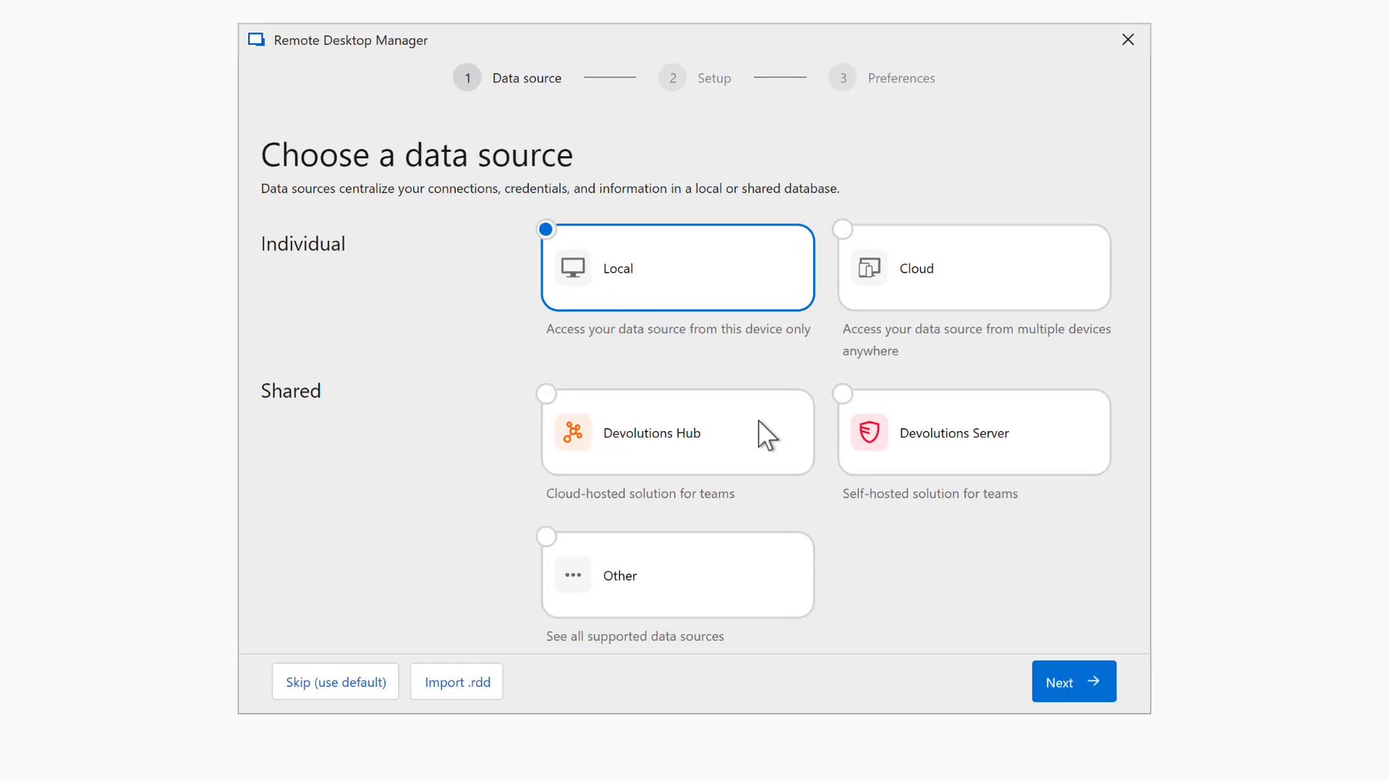
Choose Devolutions Hub as the data source and connect to the existing Hub
{"action": "left_click", "coordinate": [678, 433]}
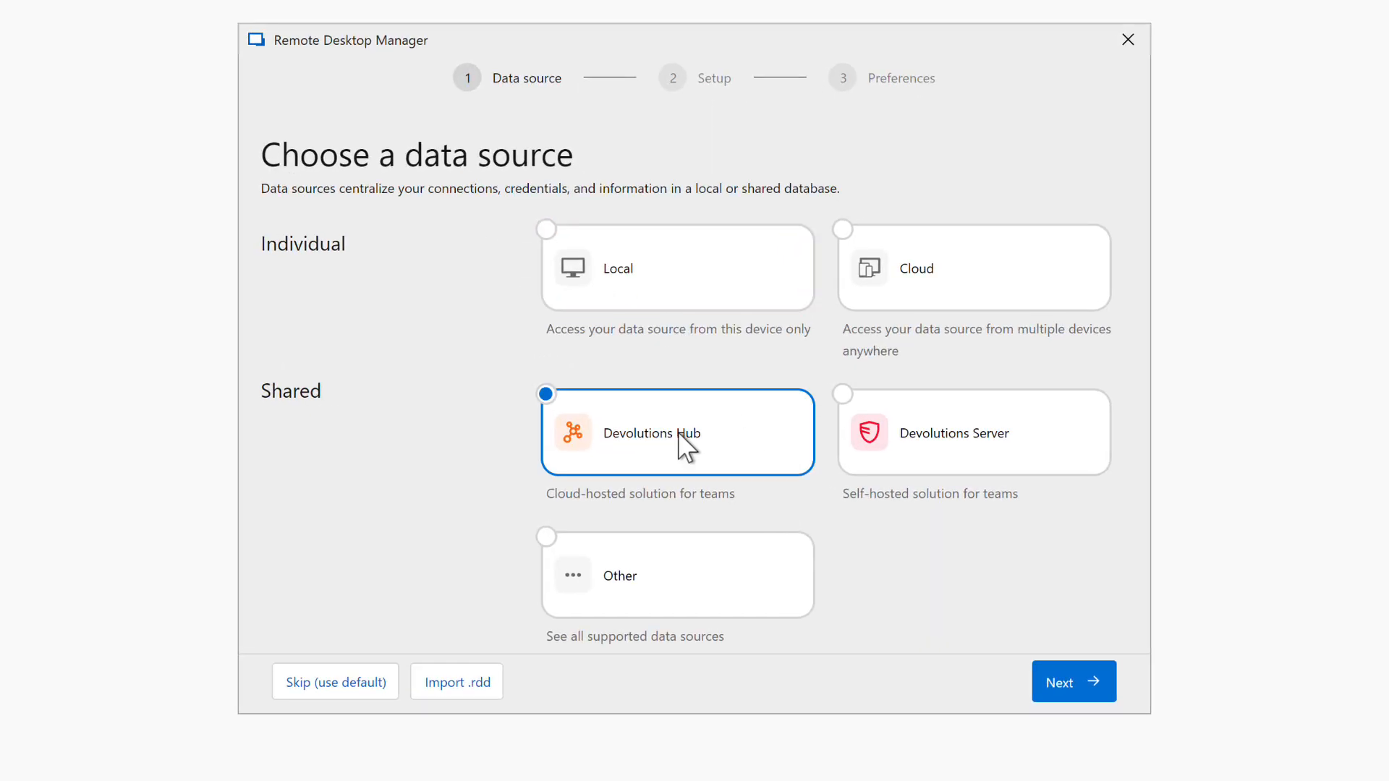
{"action": "left_click", "coordinate": [1058, 687]}
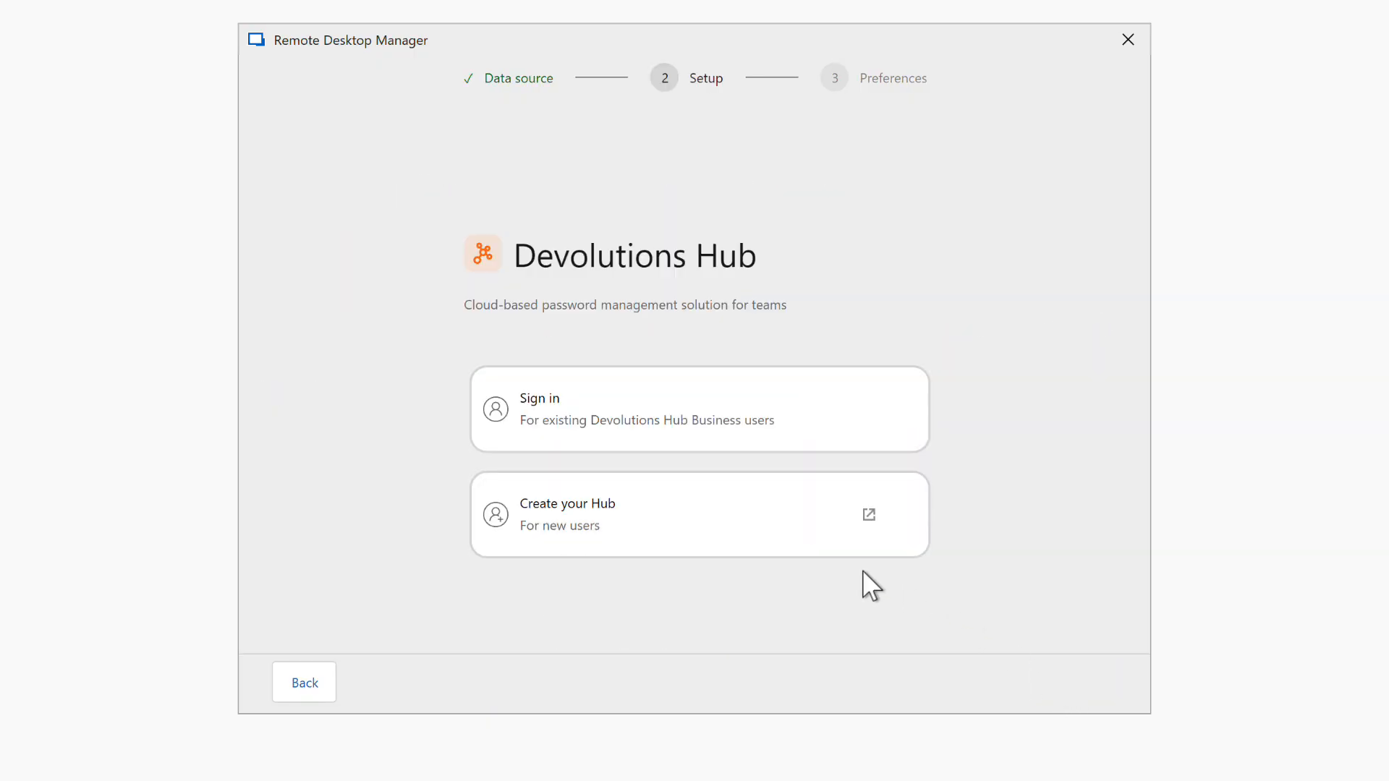
{"action": "left_click", "coordinate": [583, 416]}
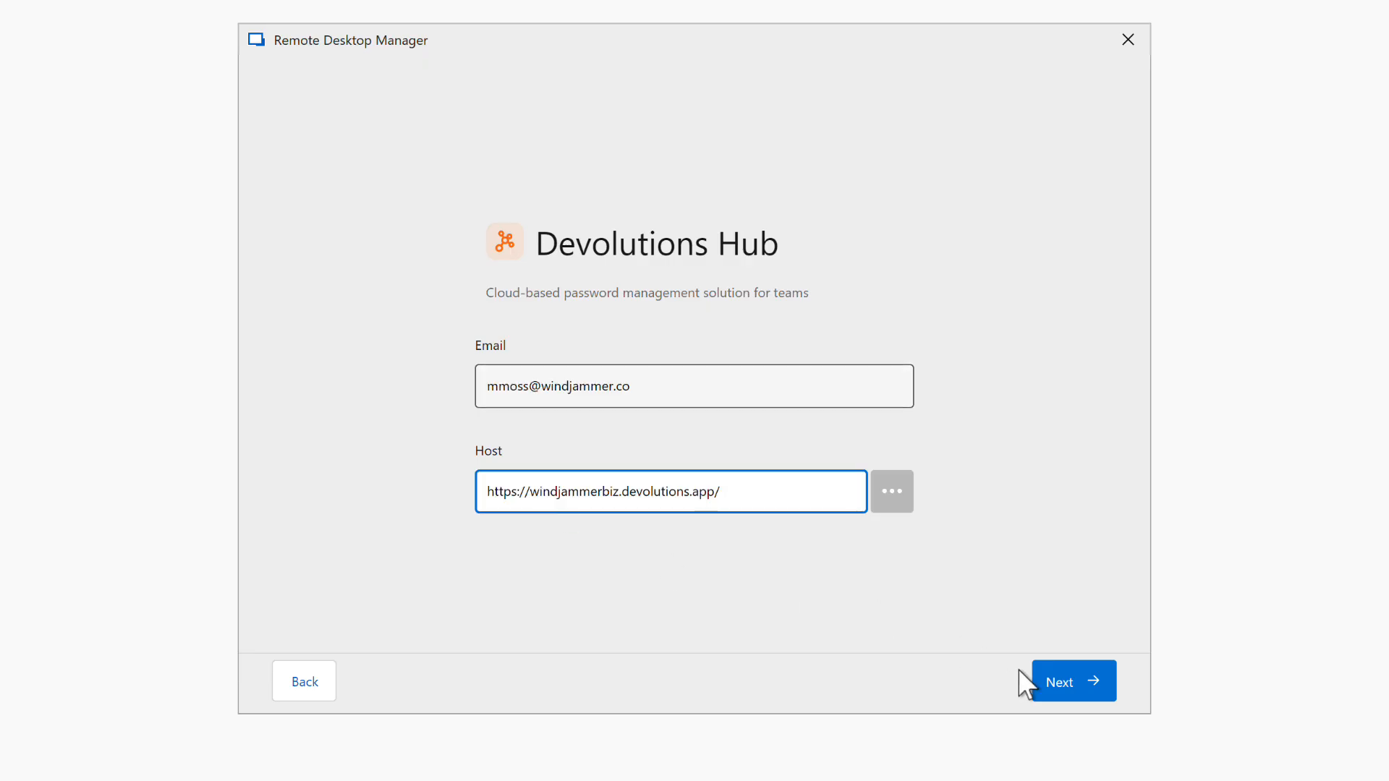
{"action": "left_click", "coordinate": [1061, 686]}
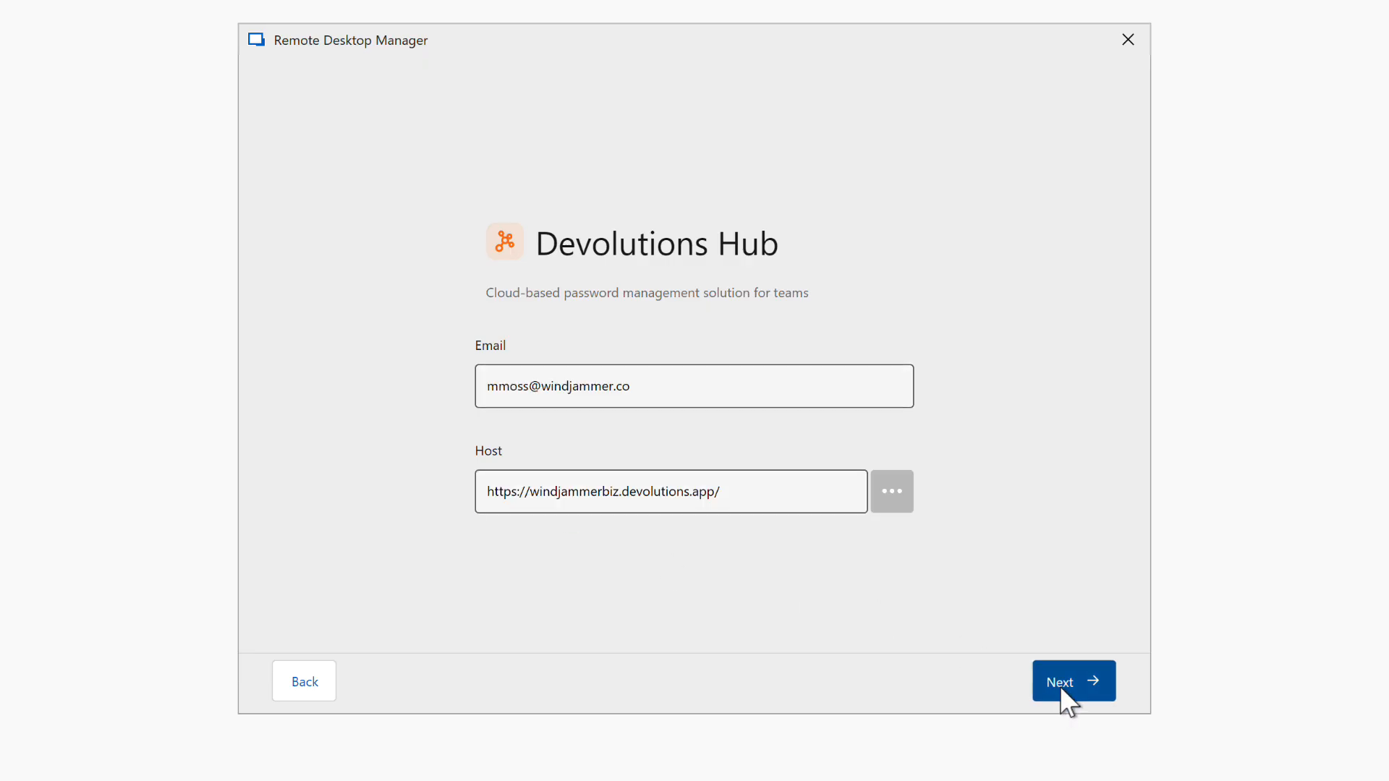
Finish the setup wizard keeping the monthly update schedule
{"action": "left_click", "coordinate": [1061, 685]}
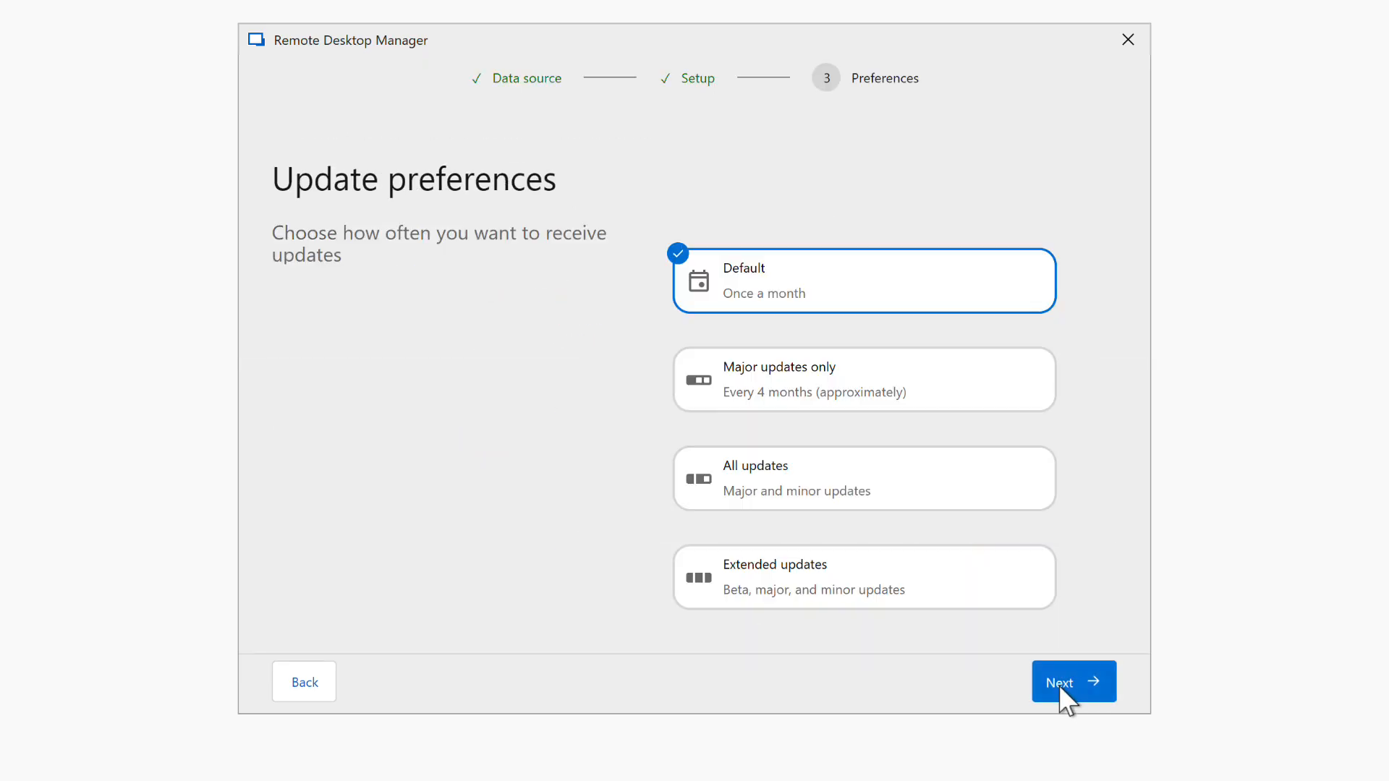
{"action": "left_click", "coordinate": [1060, 685]}
{"action": "left_click", "coordinate": [1092, 686]}
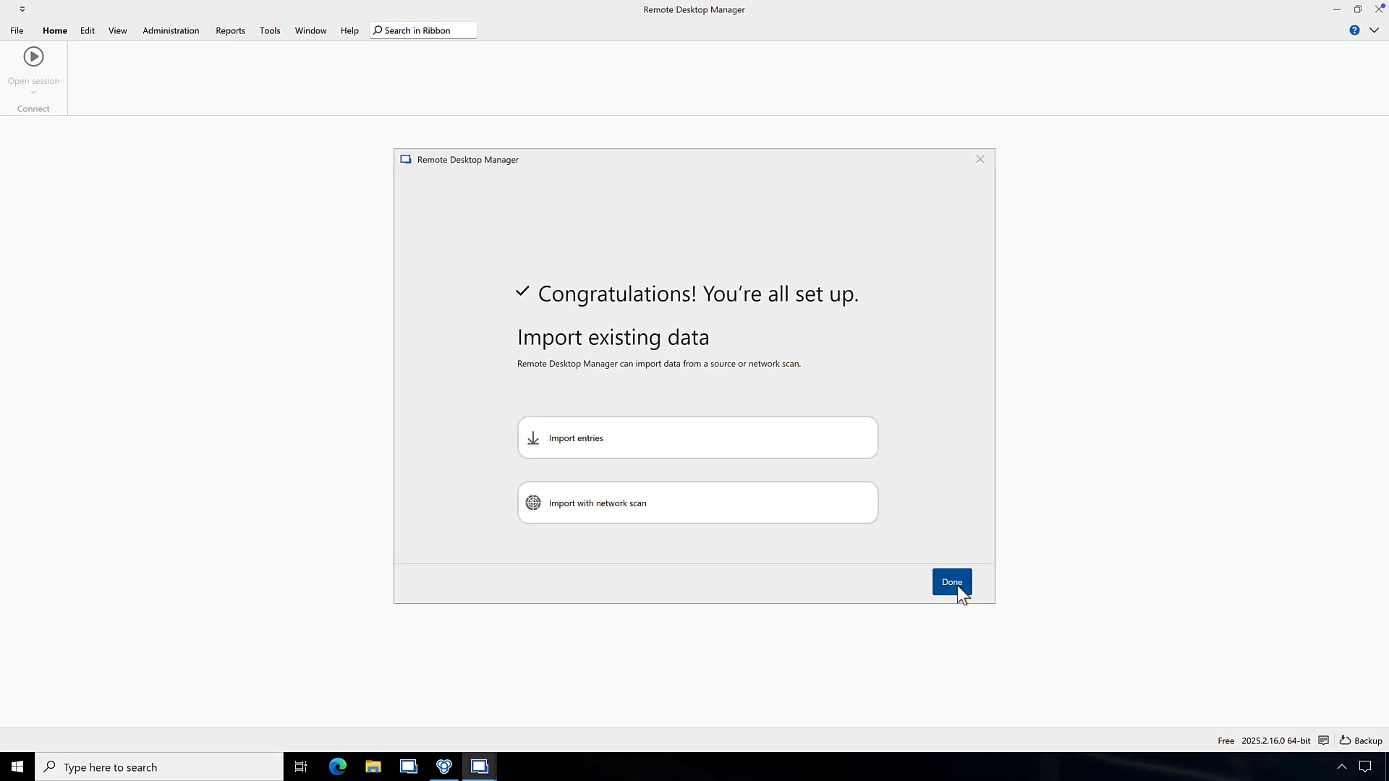
{"action": "left_click", "coordinate": [952, 583]}
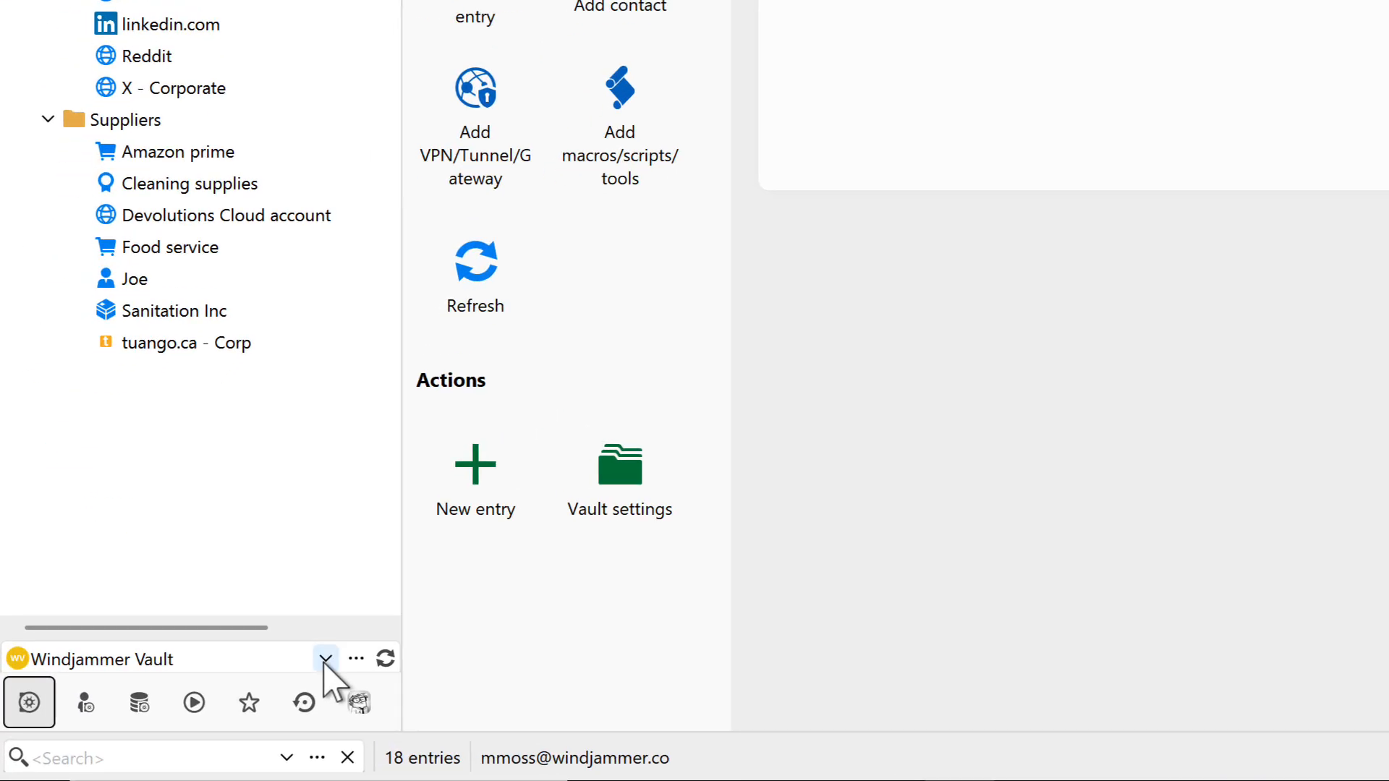
Switch to the Windjammer Service Desk vault and start a new entry
{"action": "left_click", "coordinate": [326, 659]}
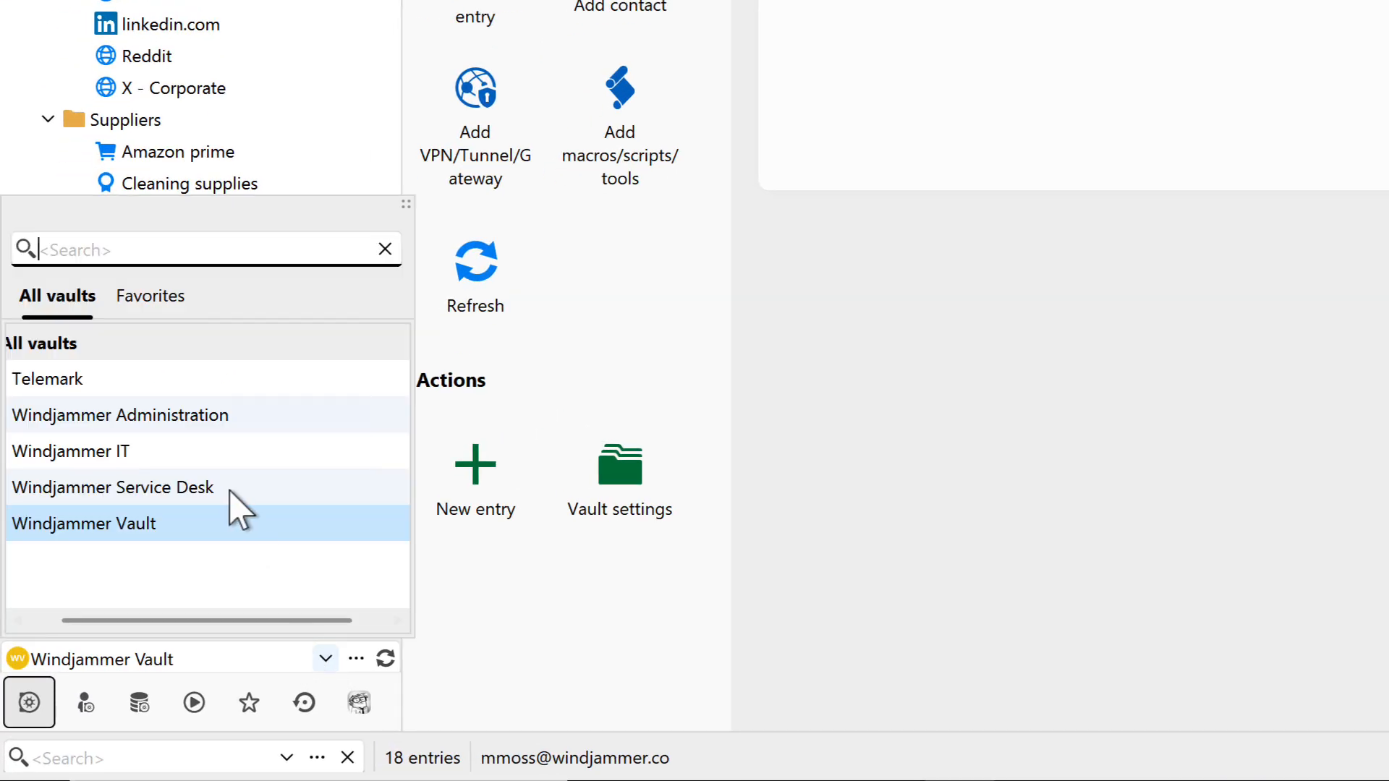
{"action": "left_click", "coordinate": [196, 490]}
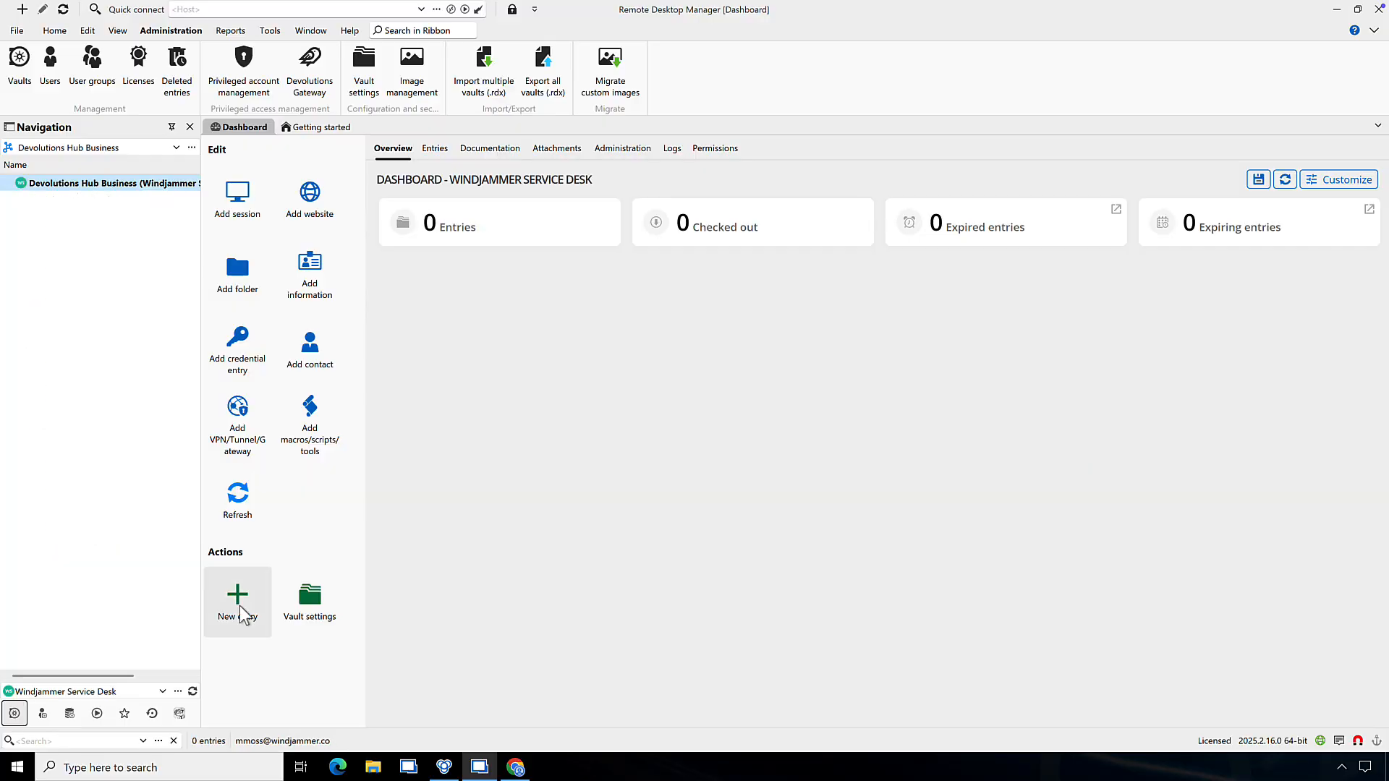
{"action": "left_click", "coordinate": [476, 470]}
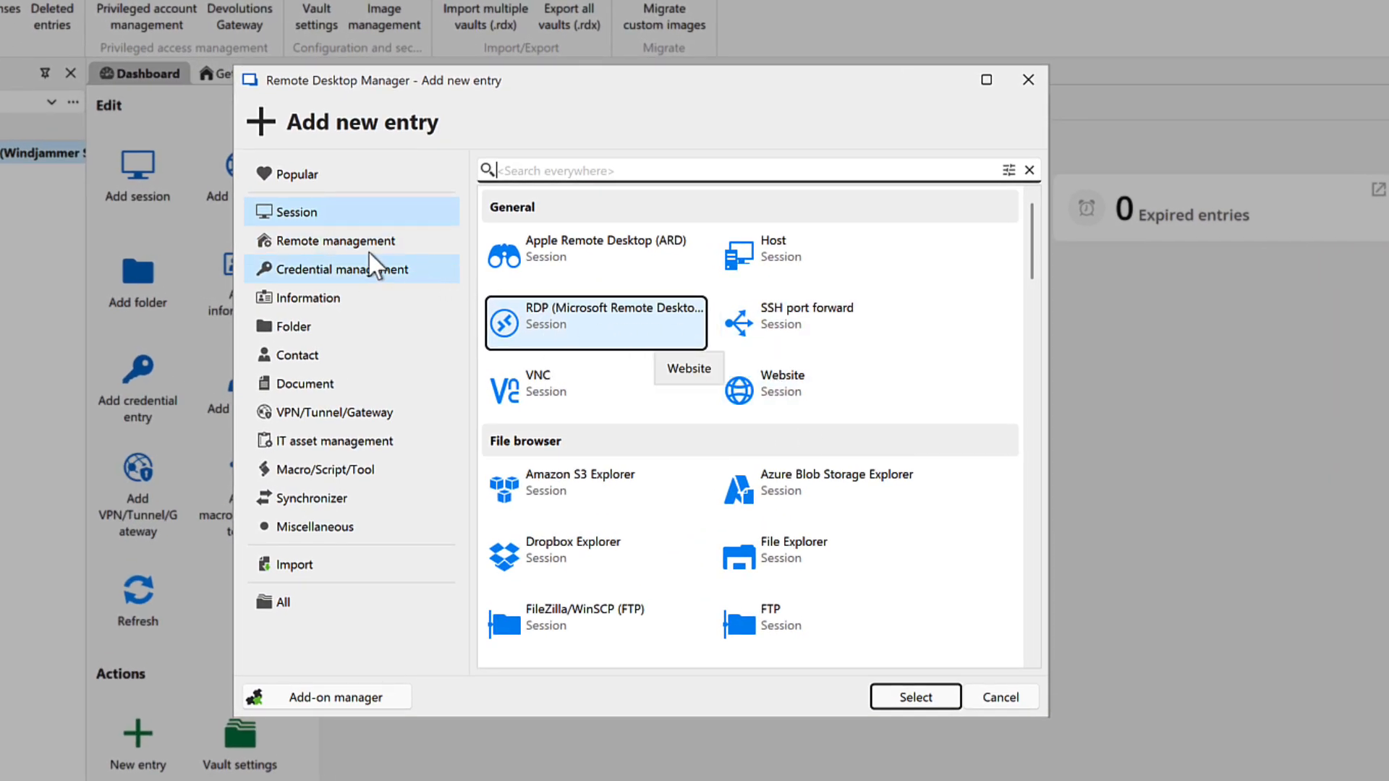
Browse the entry type categories, from Remote management to Synchronizer, back to Session
{"action": "left_click", "coordinate": [307, 244]}
{"action": "left_click", "coordinate": [301, 261]}
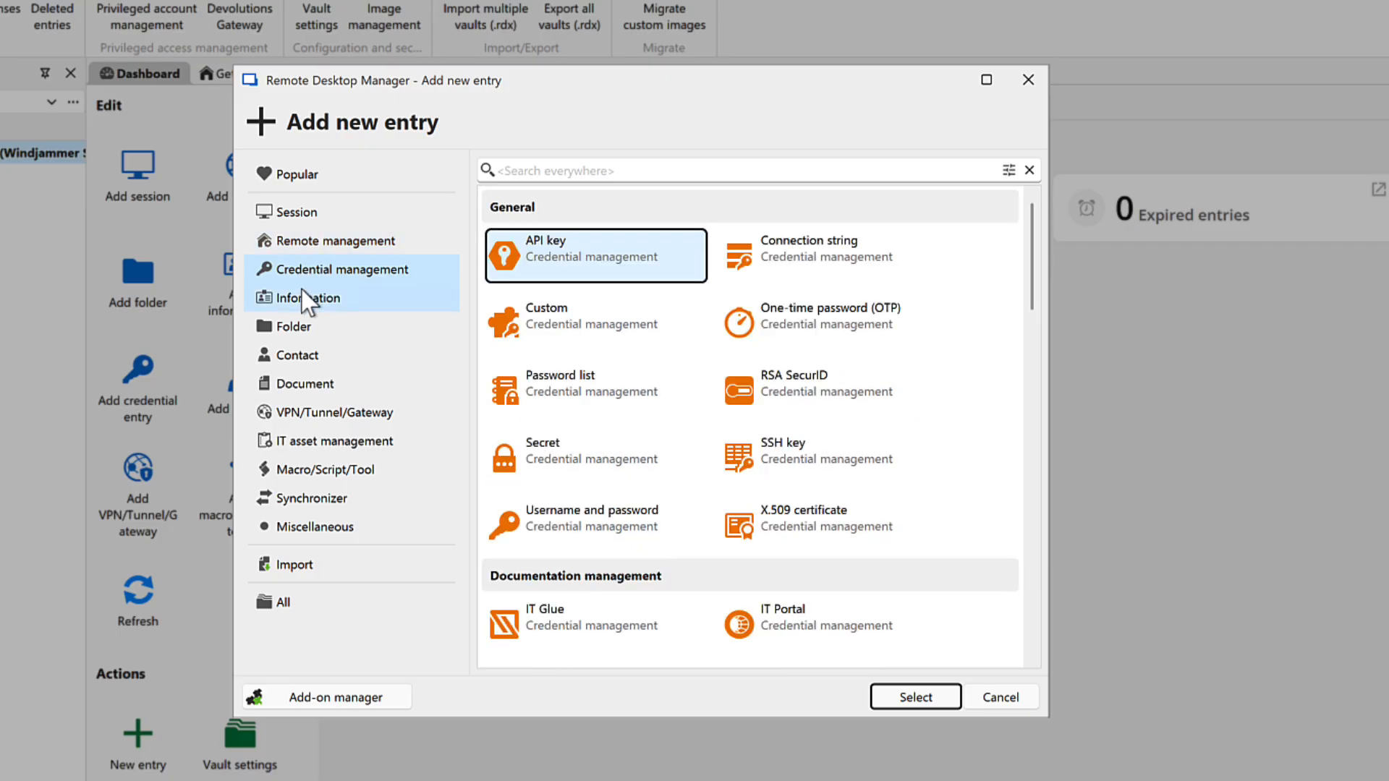
{"action": "left_click", "coordinate": [298, 297]}
{"action": "left_click", "coordinate": [297, 354]}
{"action": "left_click", "coordinate": [294, 409]}
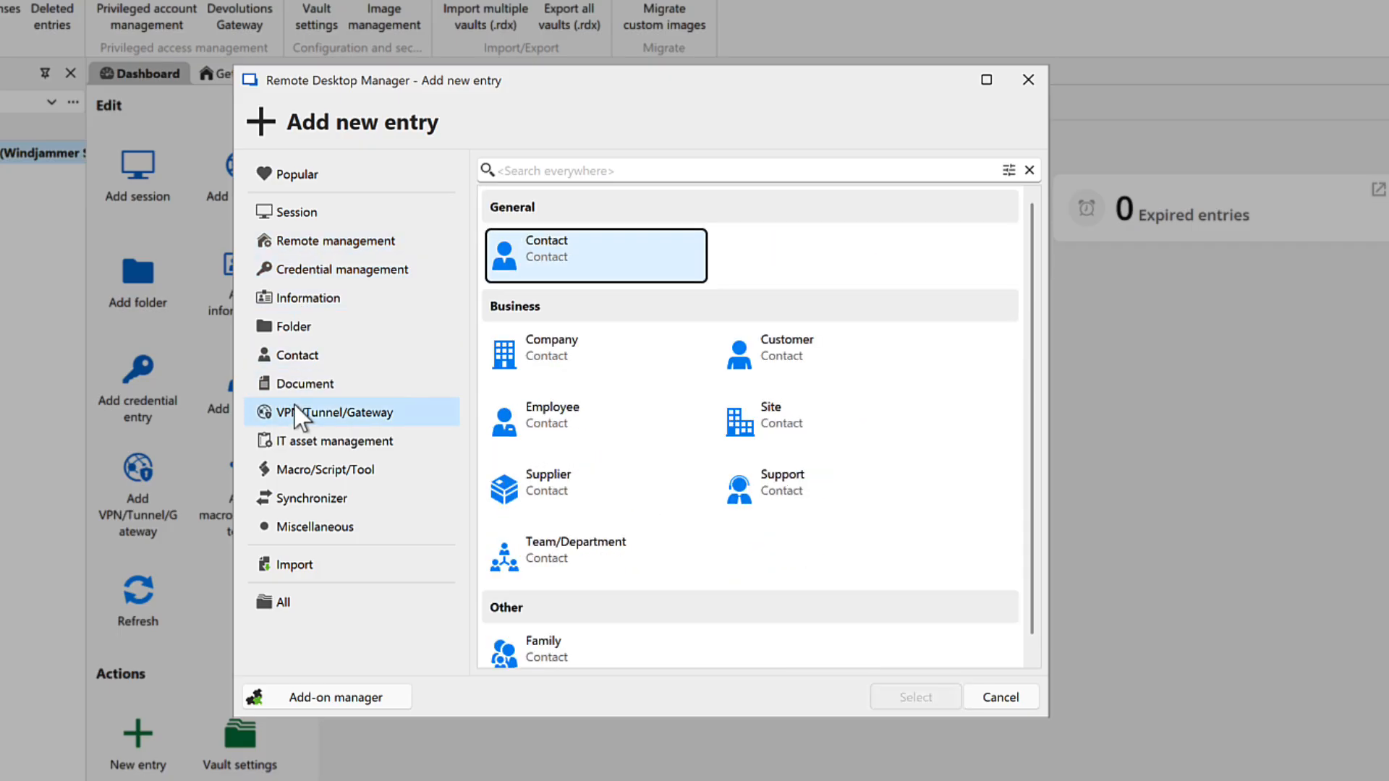
{"action": "left_click", "coordinate": [307, 445]}
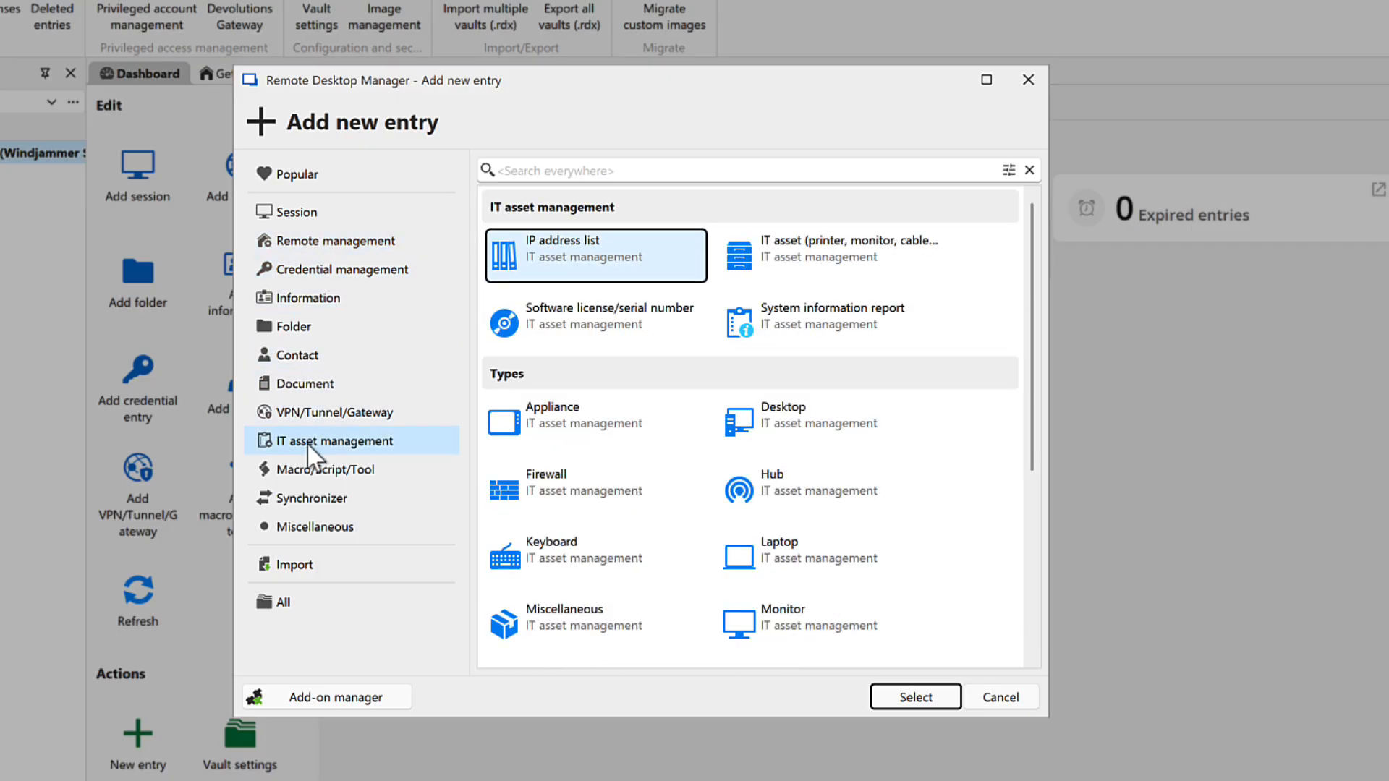
{"action": "left_click", "coordinate": [307, 470]}
{"action": "left_click", "coordinate": [312, 498]}
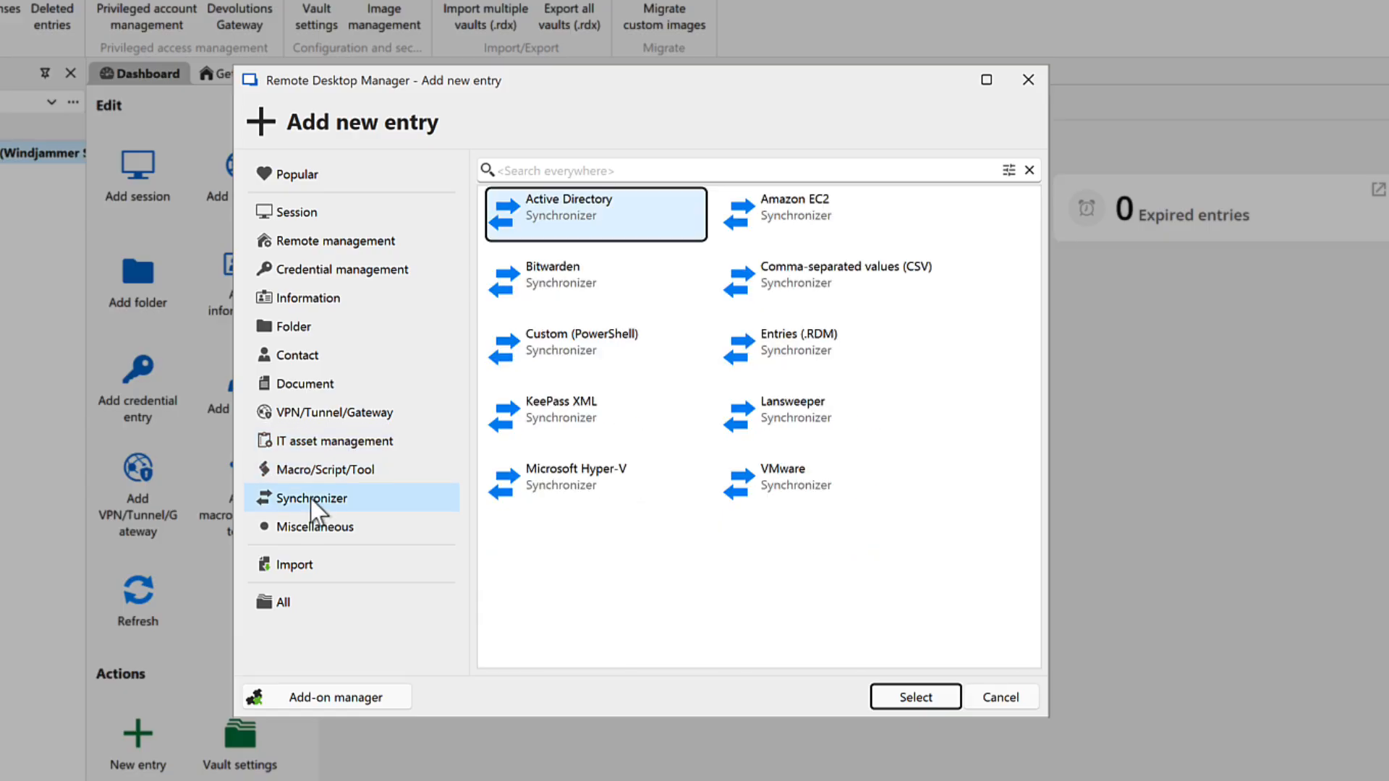
{"action": "left_click", "coordinate": [296, 212]}
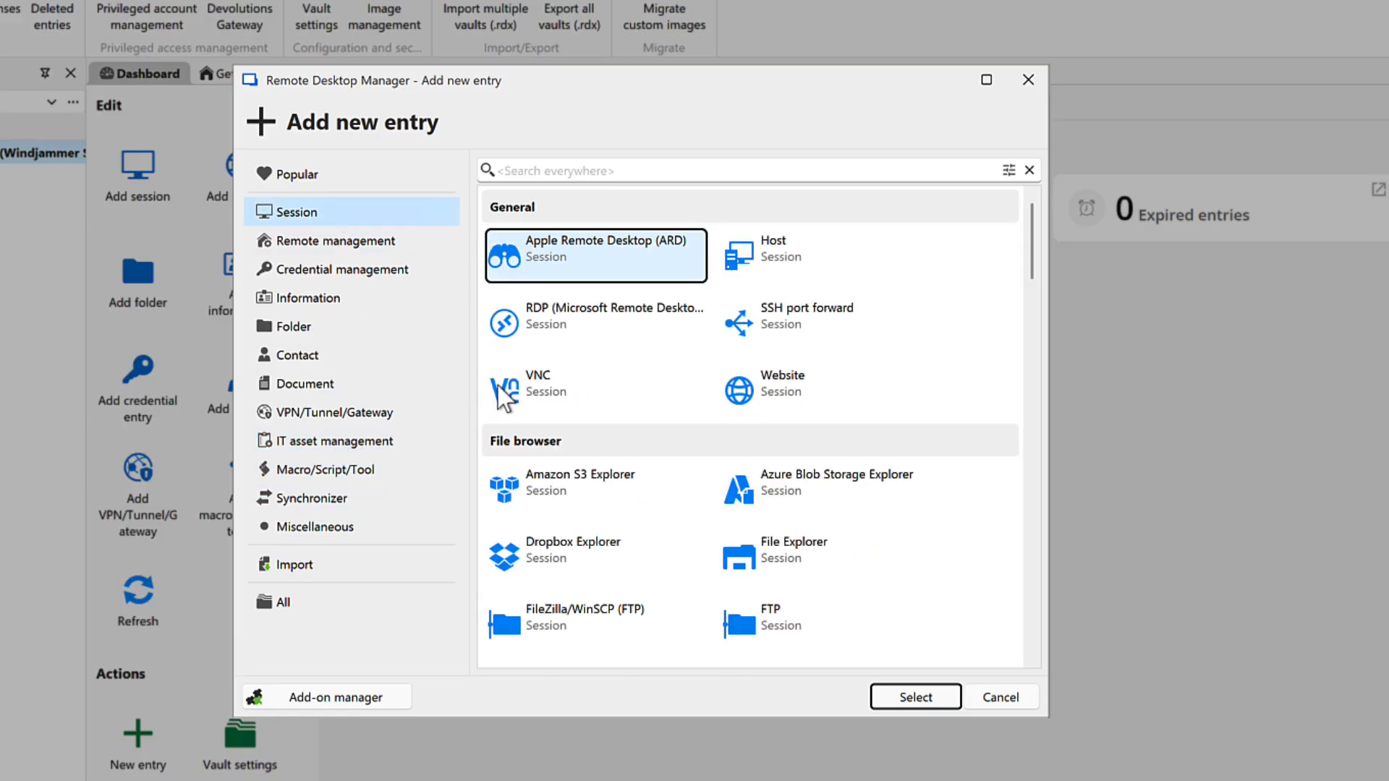
Add the Windjammer Server RDP (Microsoft Remote Desktop) entry and connect to it
{"action": "left_click", "coordinate": [550, 318]}
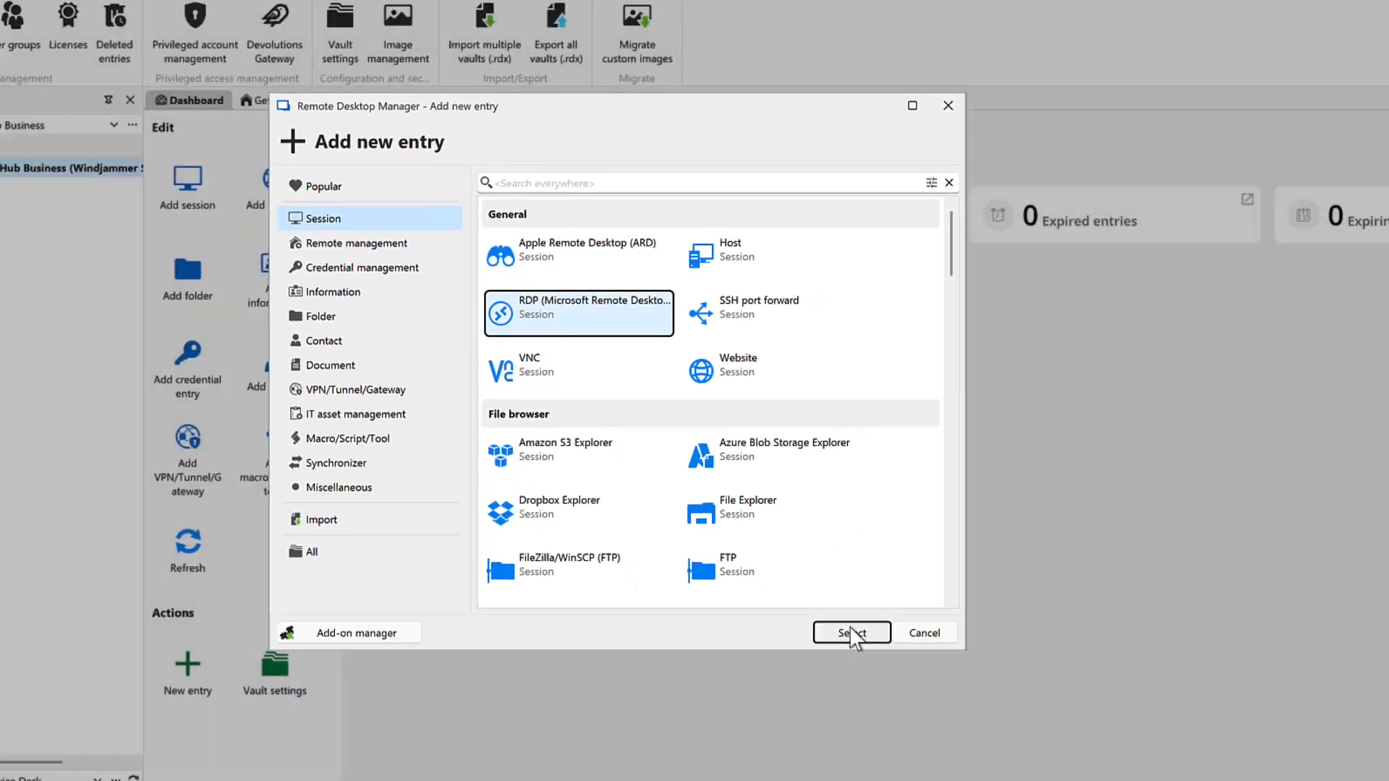
{"action": "left_click", "coordinate": [852, 633]}
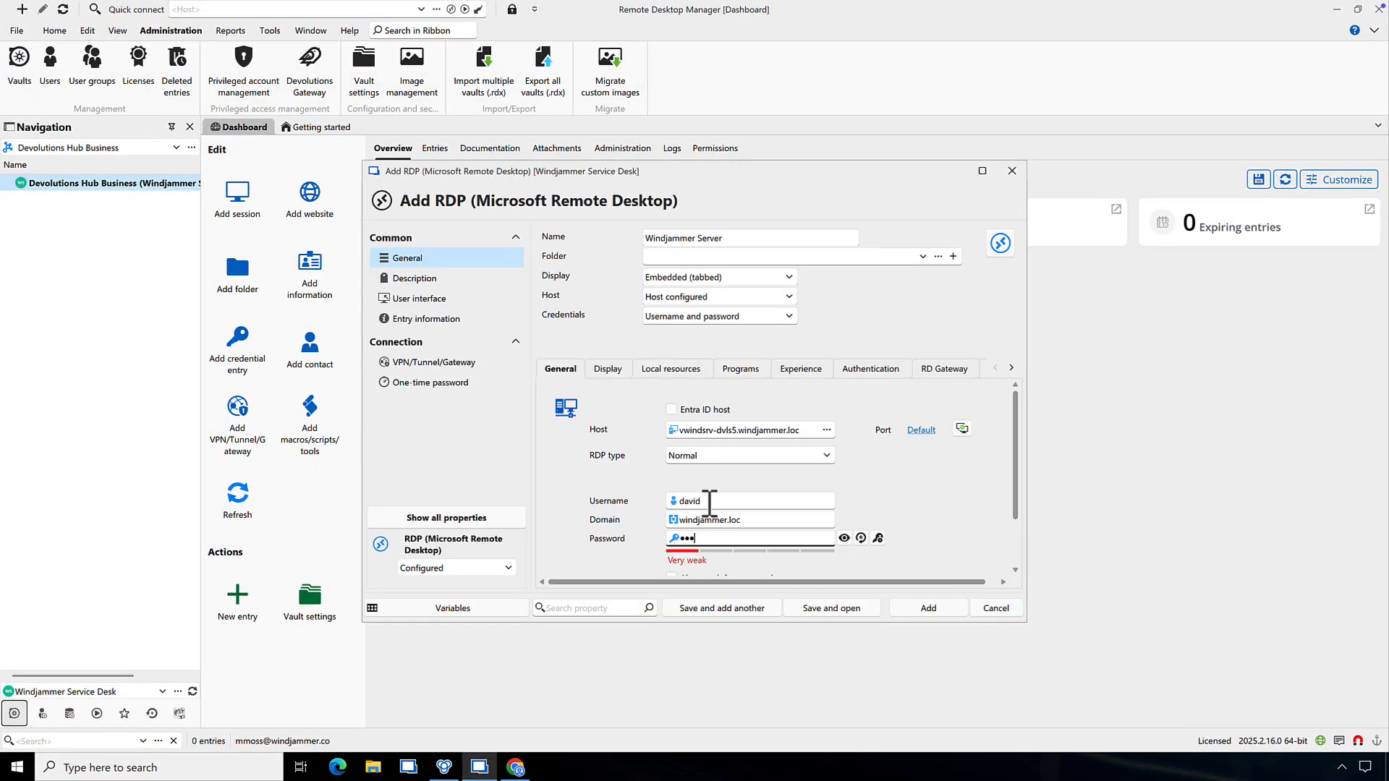
{"action": "left_click", "coordinate": [929, 609]}
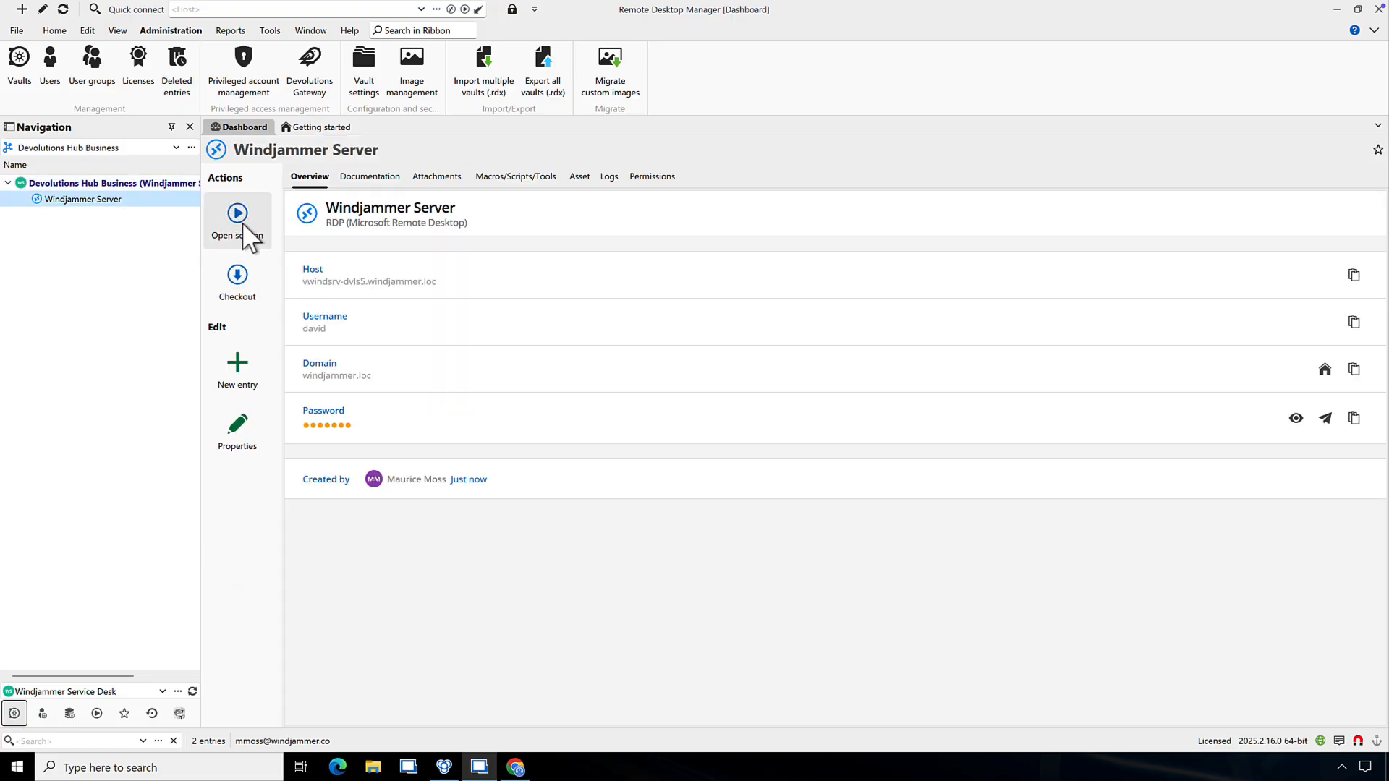
{"action": "left_click", "coordinate": [243, 226]}
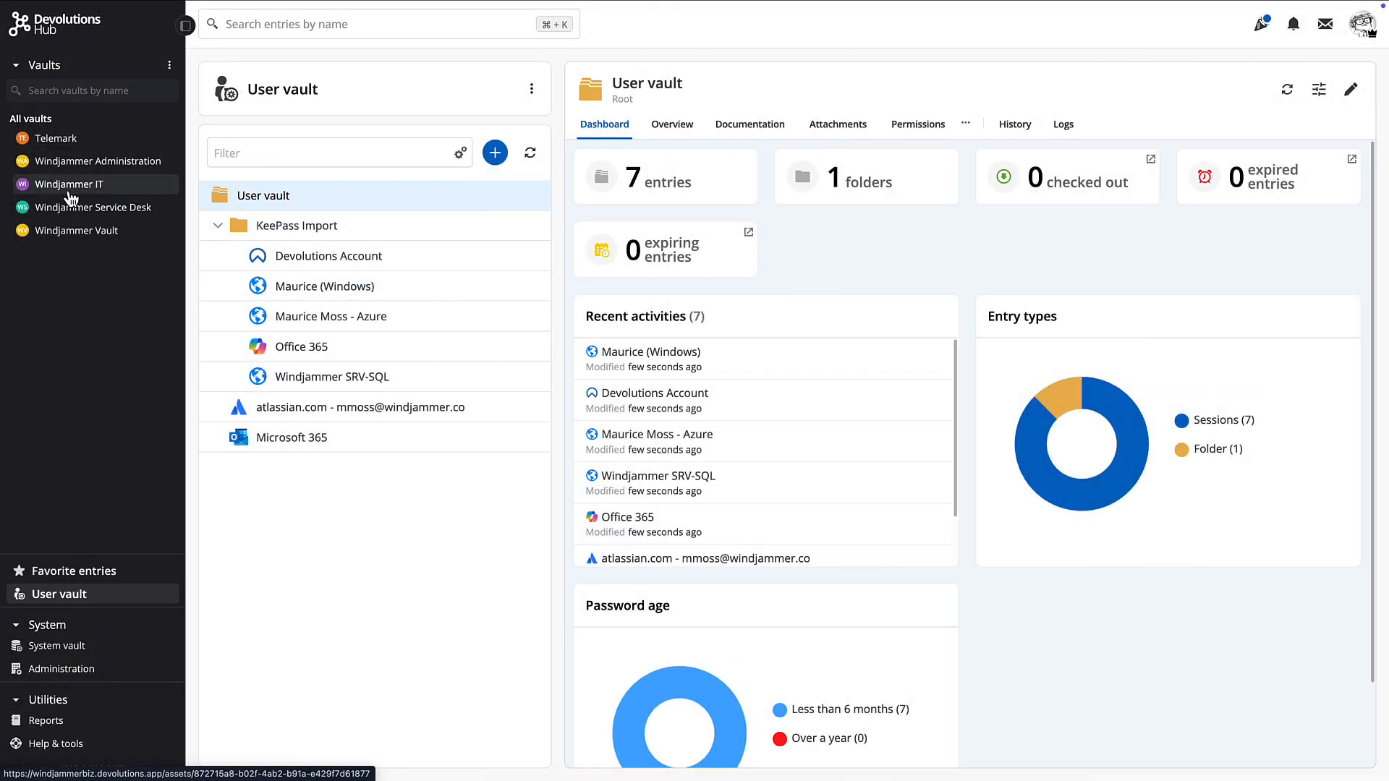
Launch the Windjammer Server RDP entry from Windjammer Service Desk with Open in browser
{"action": "left_click", "coordinate": [70, 208]}
{"action": "left_click", "coordinate": [310, 258]}
{"action": "left_click", "coordinate": [1223, 88]}
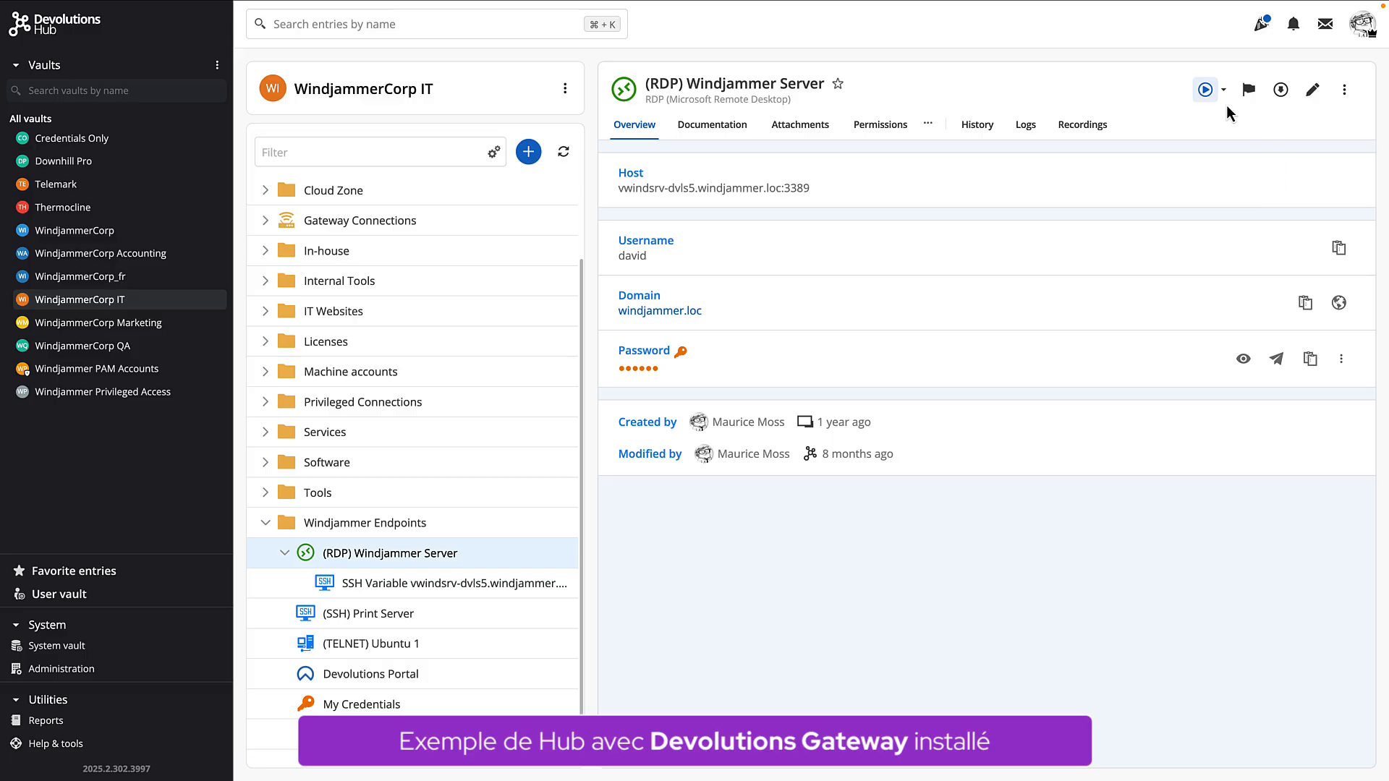
{"action": "left_click", "coordinate": [1224, 89]}
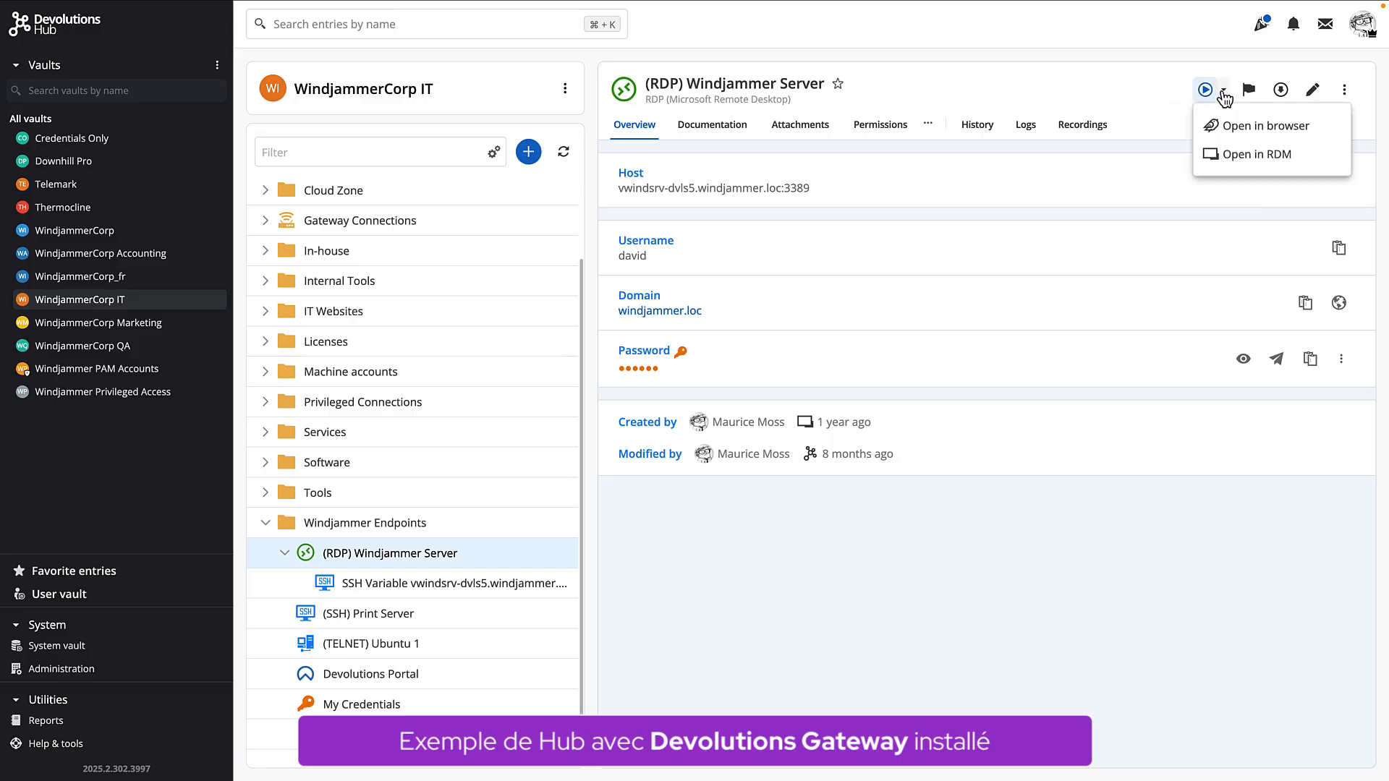
{"action": "left_click", "coordinate": [1246, 135]}
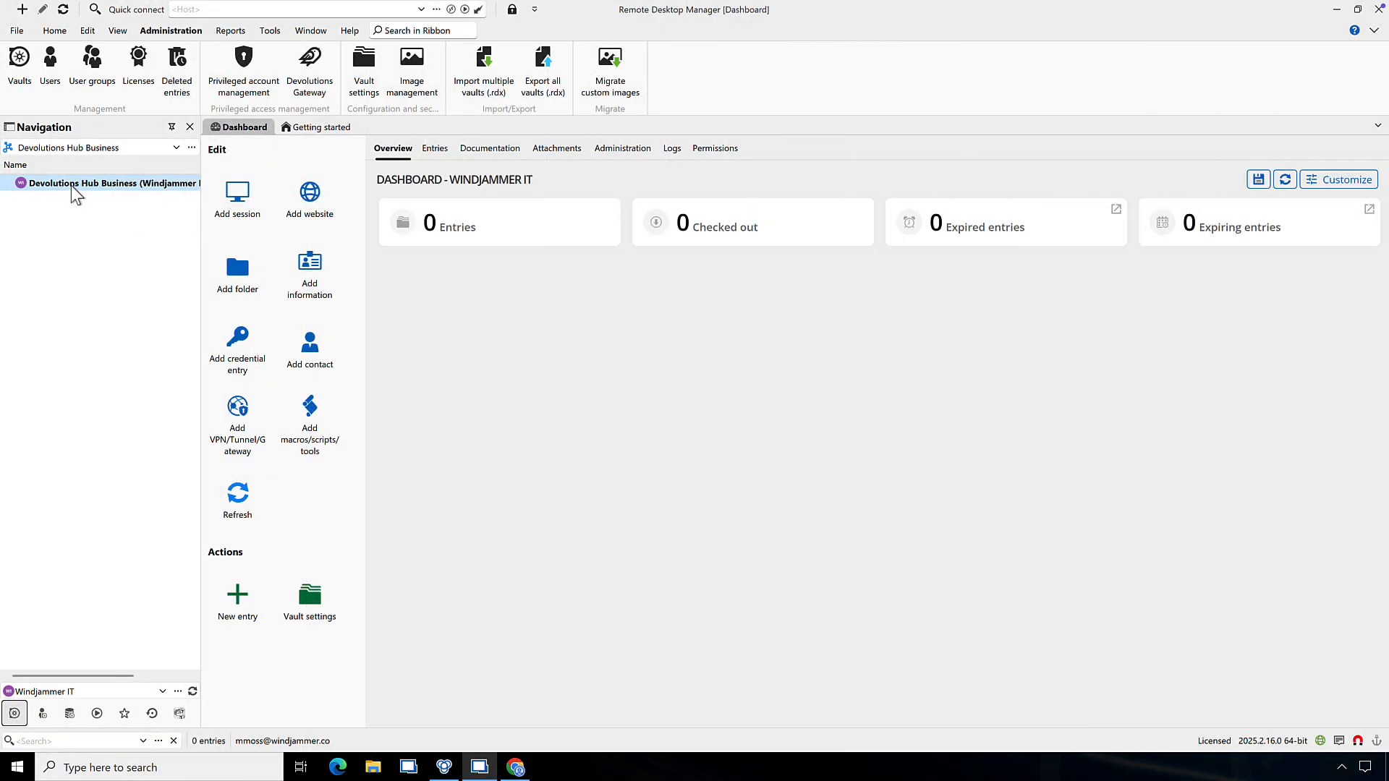
Import Windjammer IT Full Vault.rdm into the Windjammer IT vault's root, adding 139 entries in 34 folders
{"action": "right_click", "coordinate": [71, 186]}
{"action": "mouse_move", "coordinate": [152, 497]}
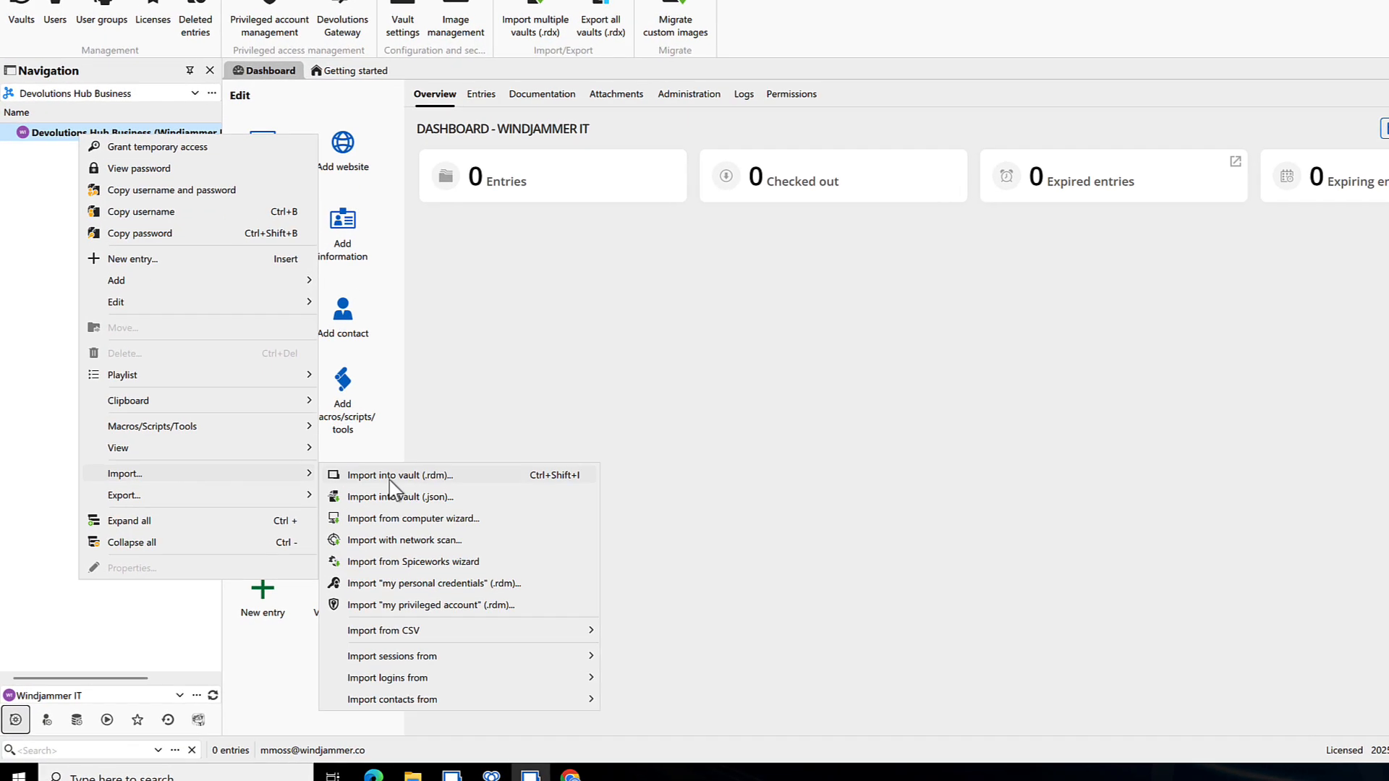
{"action": "mouse_move", "coordinate": [472, 659]}
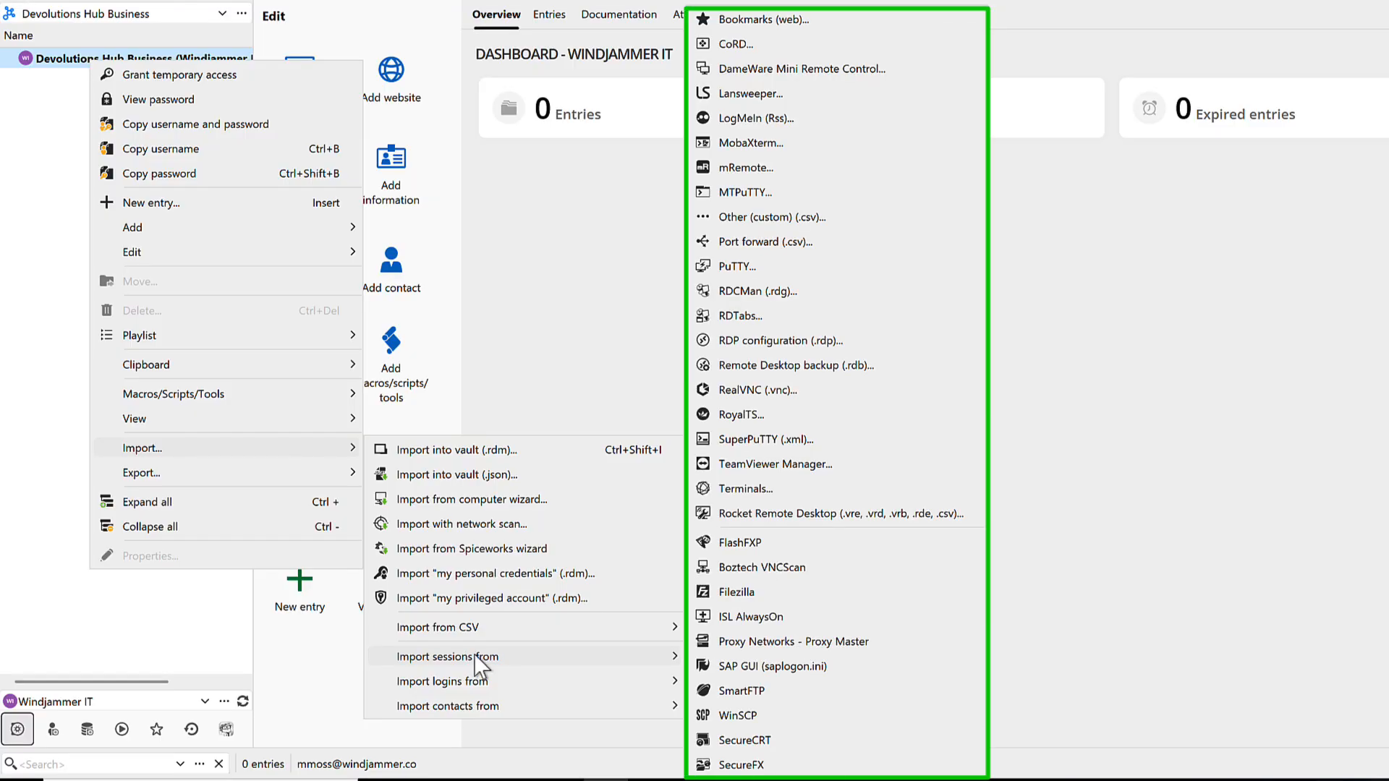
{"action": "mouse_move", "coordinate": [475, 683]}
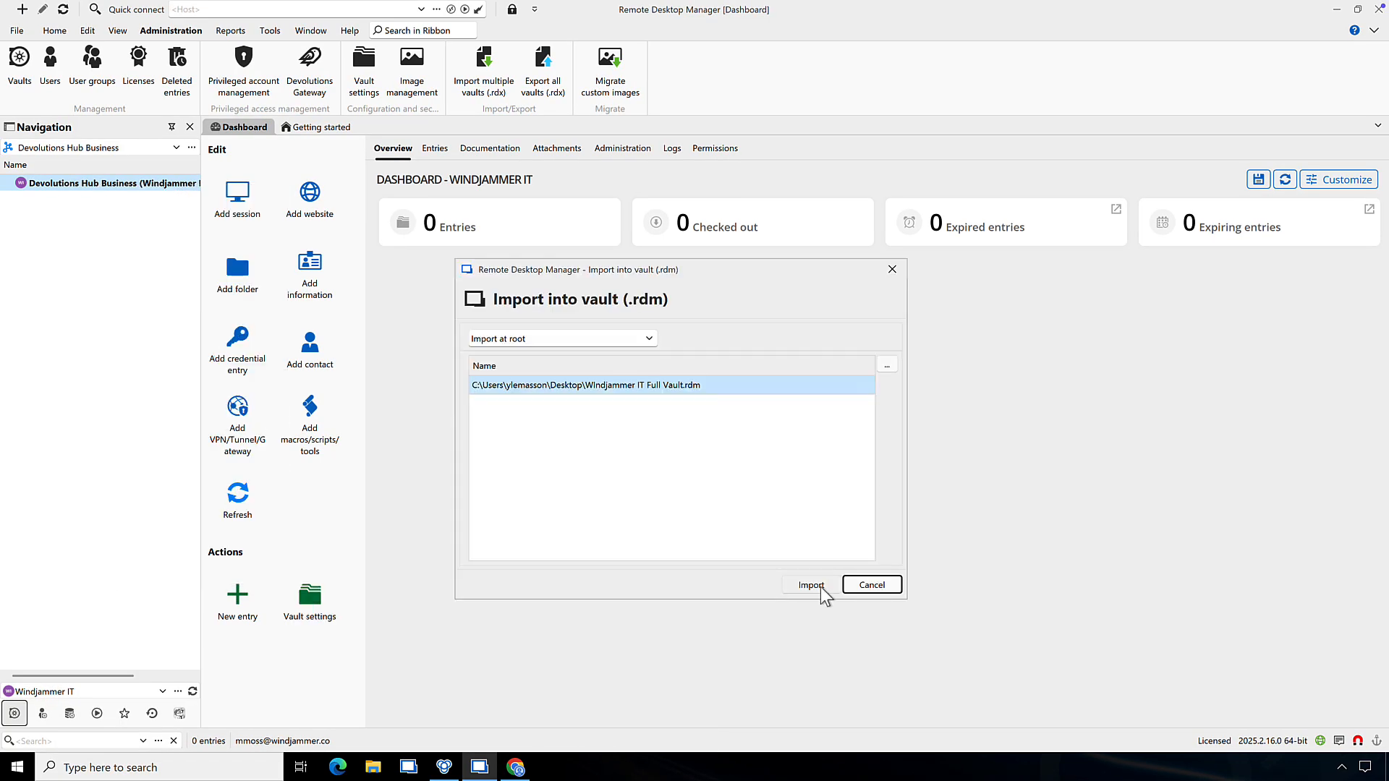
{"action": "left_click", "coordinate": [811, 584]}
{"action": "left_click", "coordinate": [1049, 655]}
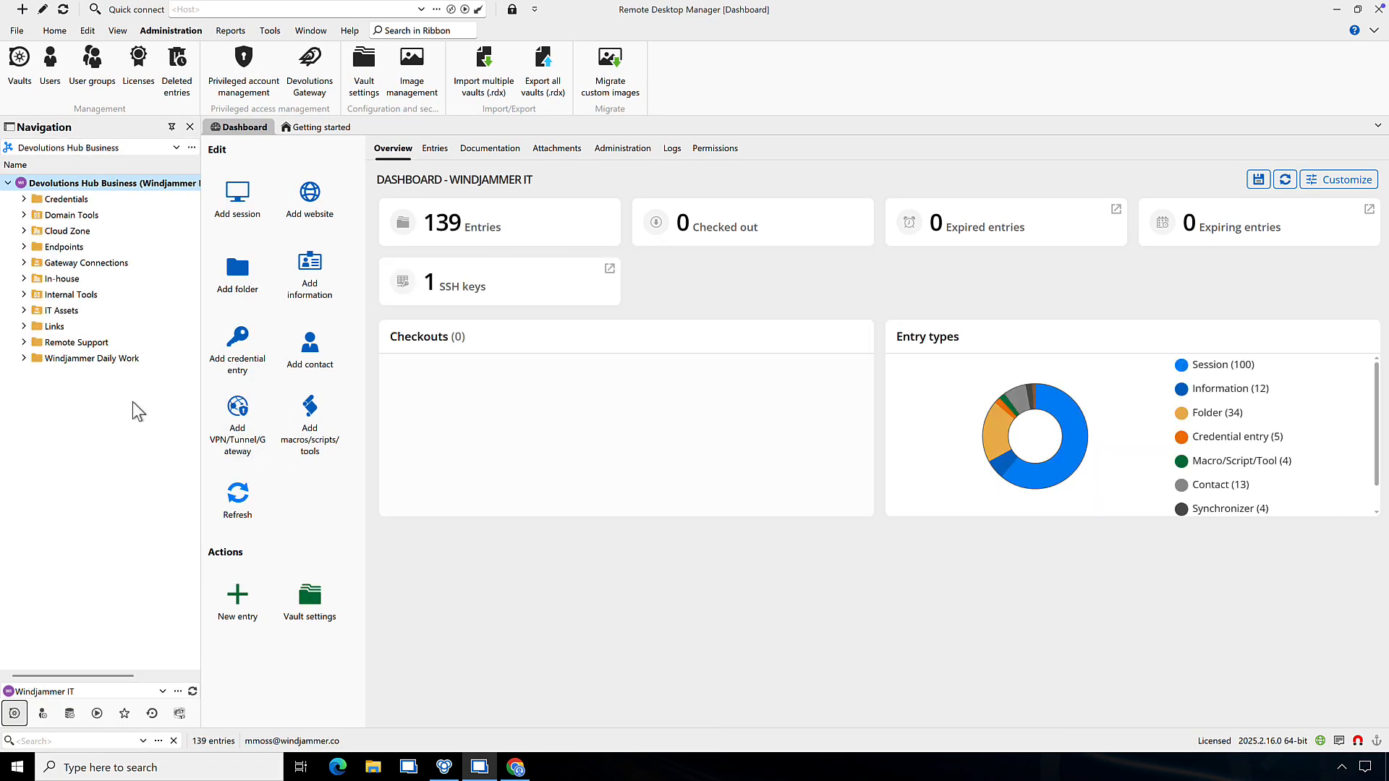
{"action": "left_click", "coordinate": [24, 358]}
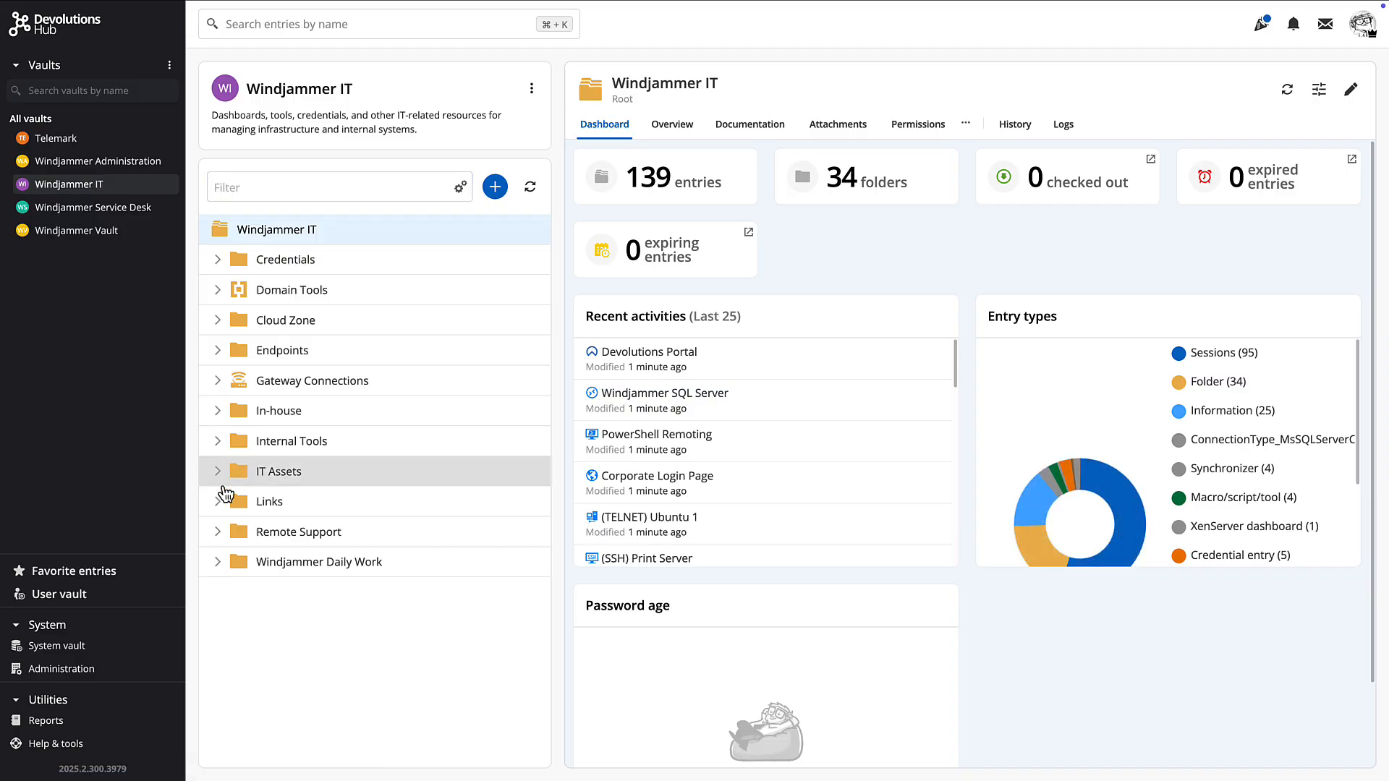
Expand the Windjammer Daily Work and IT Assets folders to list their imported entries
{"action": "left_click", "coordinate": [217, 568]}
{"action": "scroll", "coordinate": [434, 527], "scroll_direction": "down", "scroll_amount": 3}
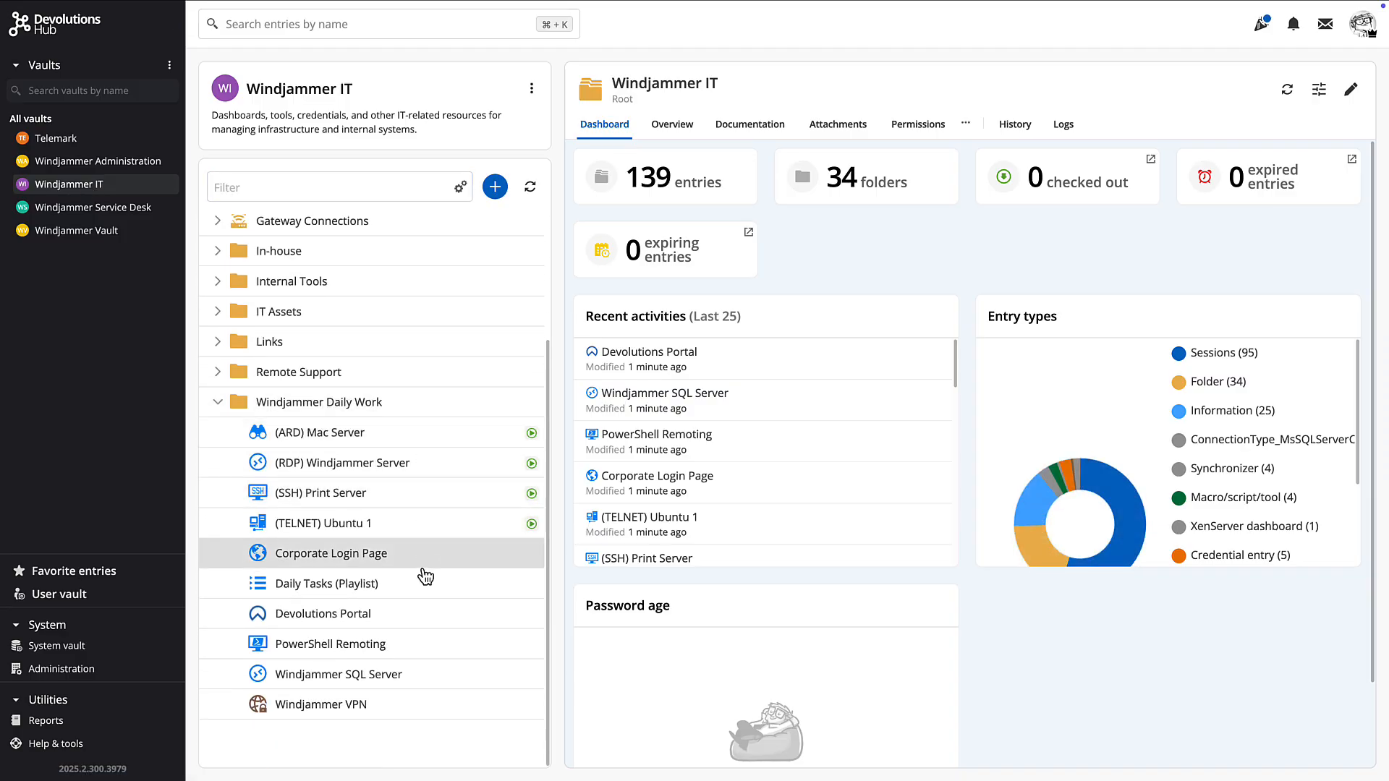
{"action": "scroll", "coordinate": [246, 348], "scroll_direction": "up", "scroll_amount": 1}
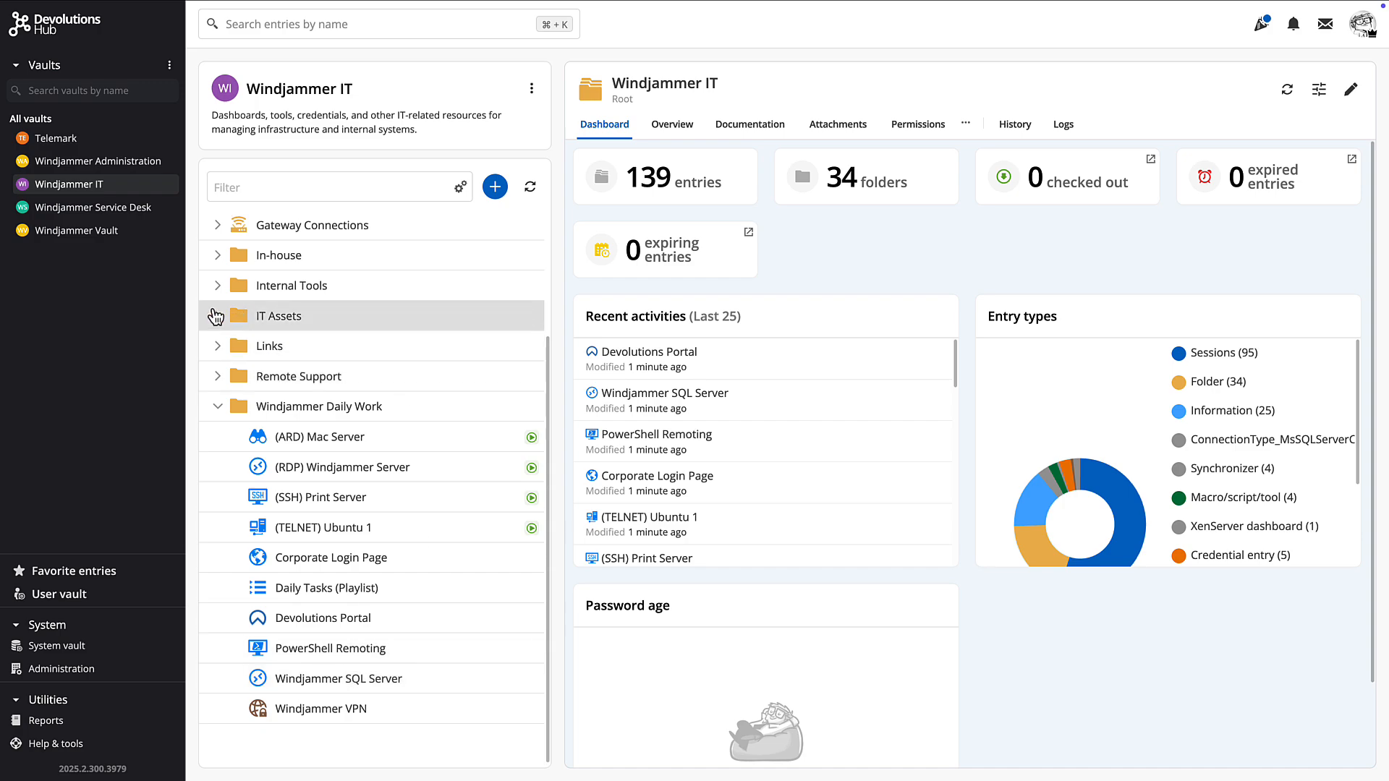
{"action": "left_click", "coordinate": [217, 316]}
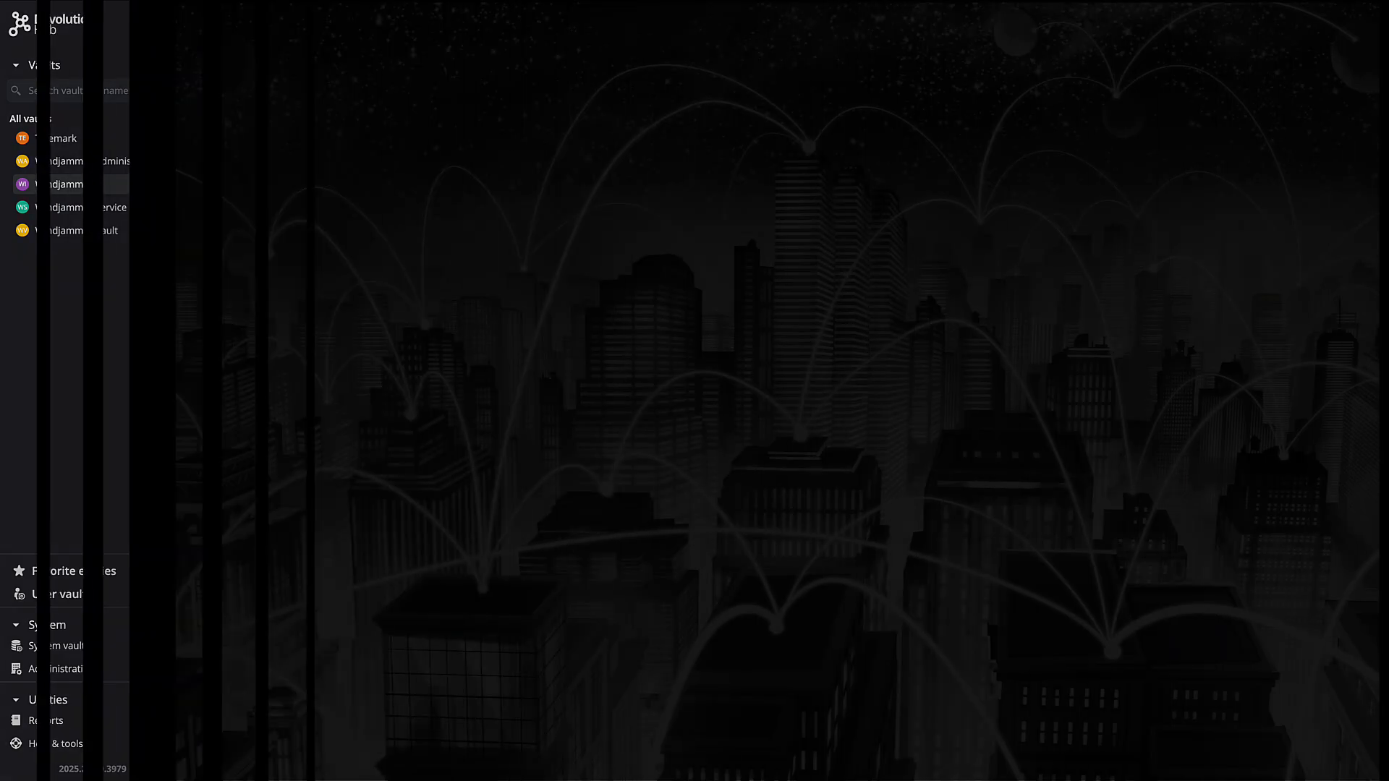